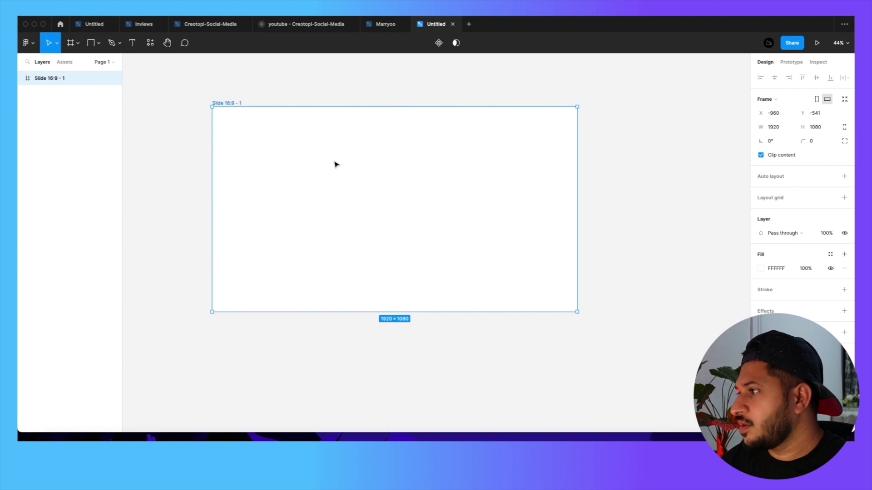
# Change the canvas background colour to the dark brown 473D3D
pyautogui.click(636, 124)
pyautogui.click(761, 96)
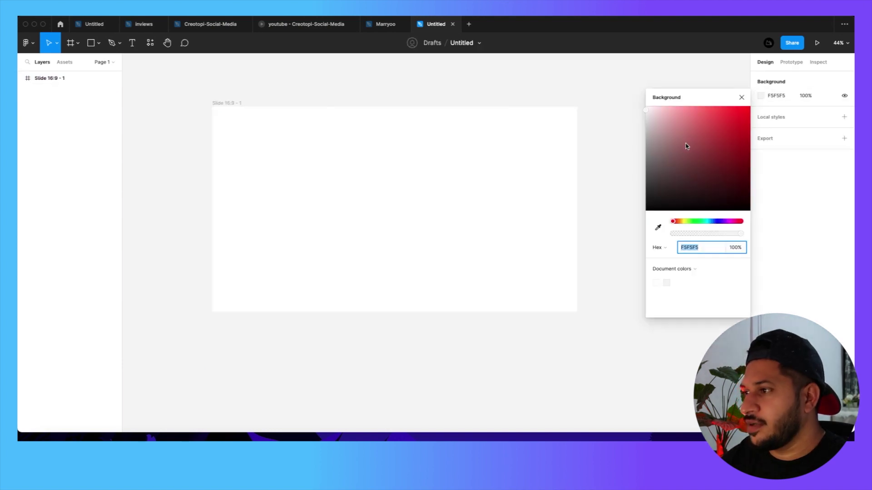
pyautogui.click(659, 185)
pyautogui.click(598, 171)
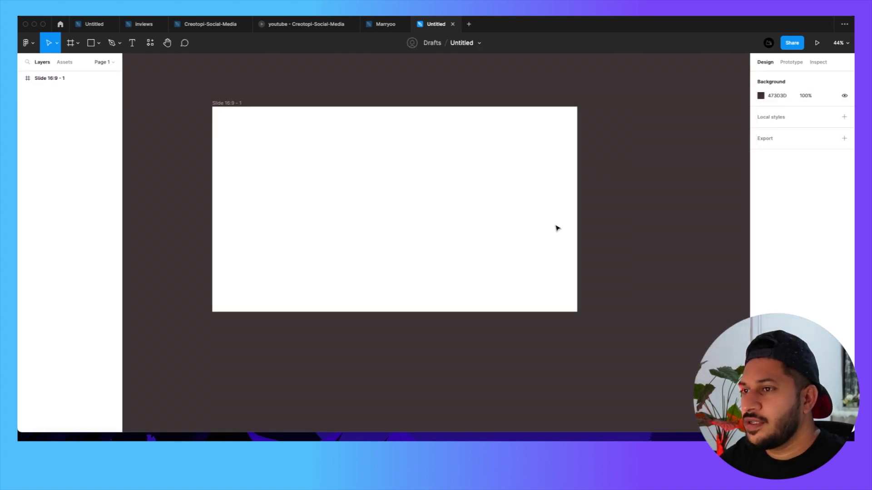
pyautogui.moveTo(401, 218); pyautogui.dragTo(446, 208)
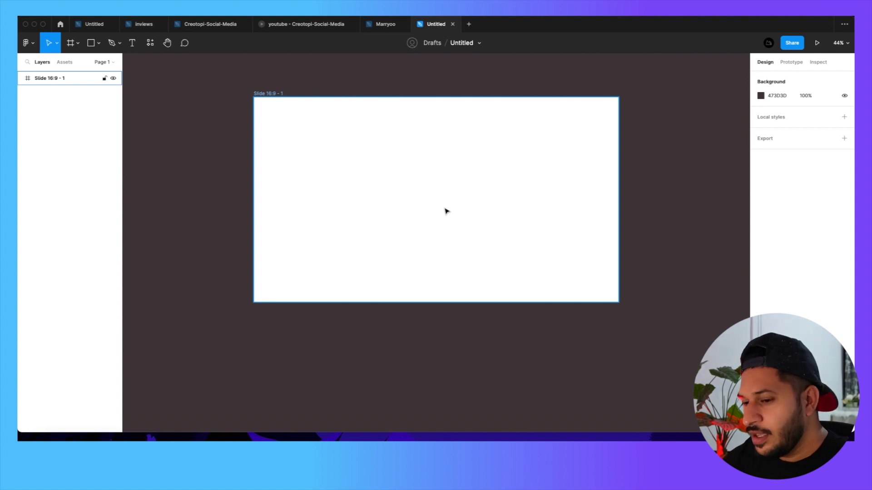
# Import apples.png, can.png, Orenges.png and Strobary.png from the main folder in Finder onto the Figma canvas
pyautogui.press('Escape')
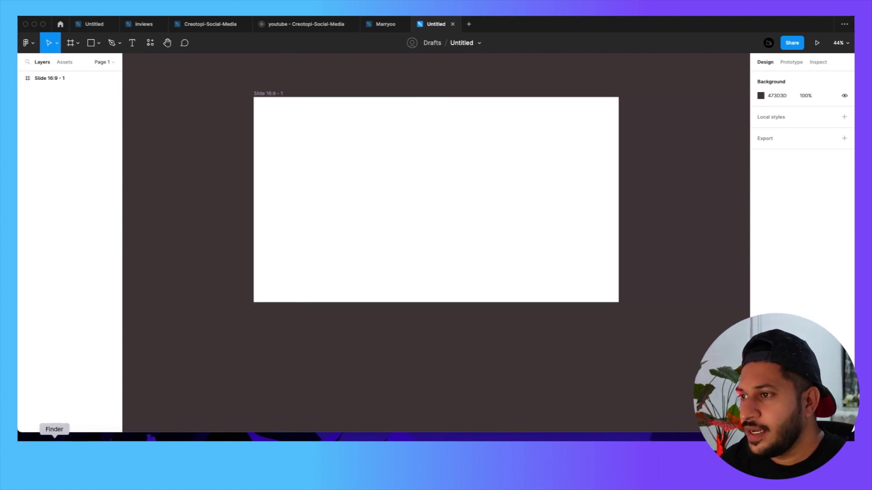
pyautogui.press('shift+super+k')
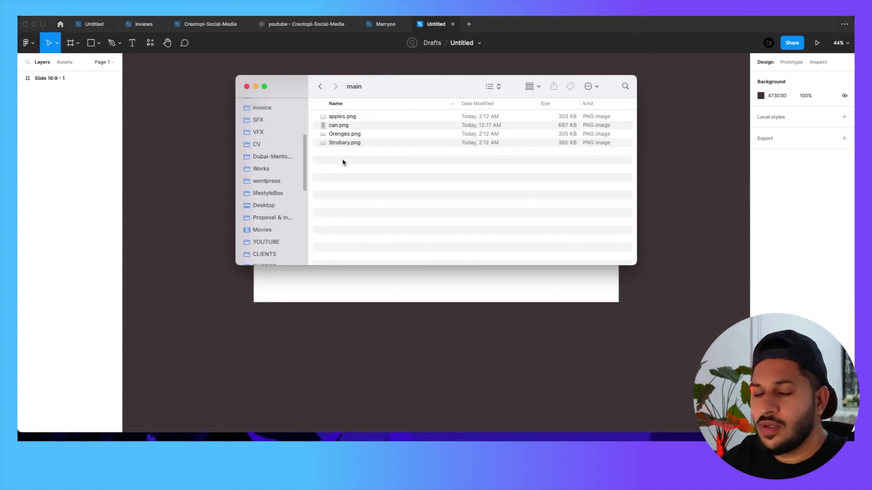
pyautogui.moveTo(344, 162); pyautogui.dragTo(359, 116)
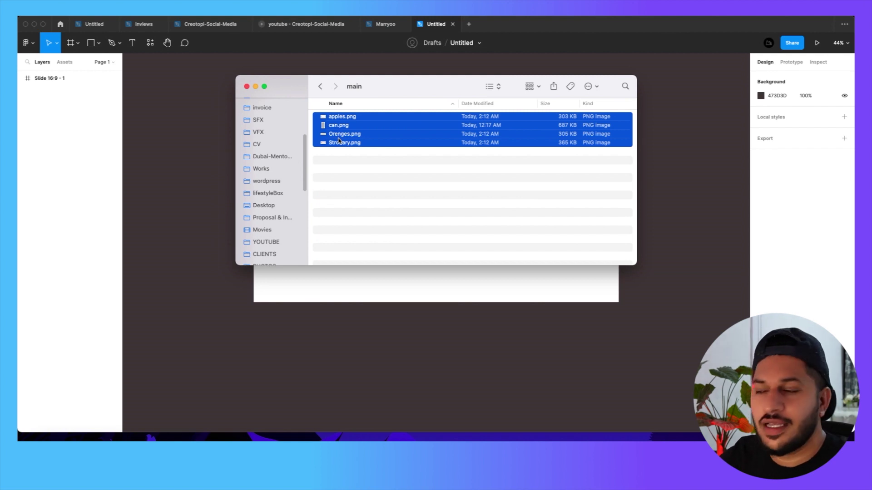
pyautogui.moveTo(339, 141); pyautogui.dragTo(662, 154)
pyautogui.scroll(-5, 342, 198)
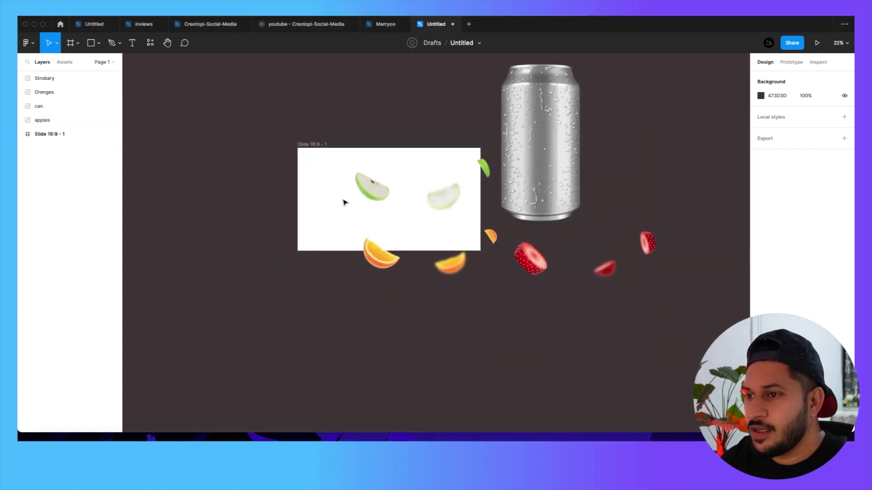
# Arrange the can, apples, oranges and strawberries images in a column outside the slide frame, with the can on top
pyautogui.moveTo(455, 186); pyautogui.dragTo(198, 163)
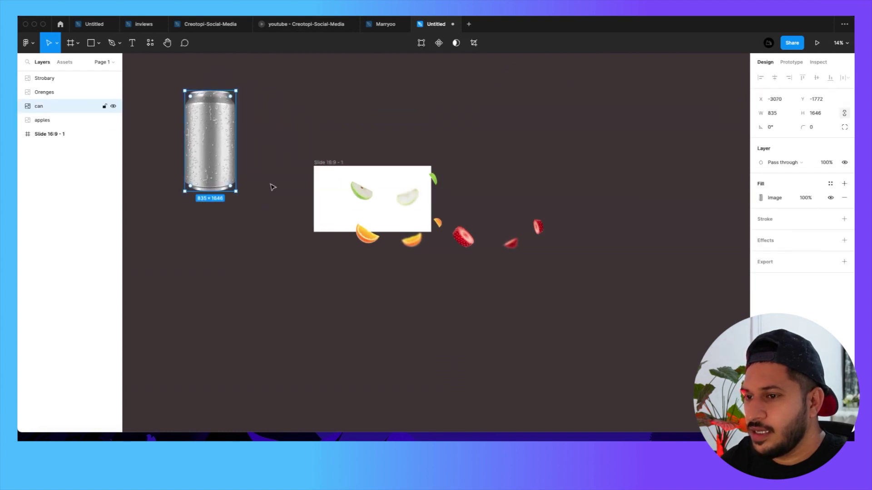
pyautogui.moveTo(388, 197); pyautogui.dragTo(206, 240)
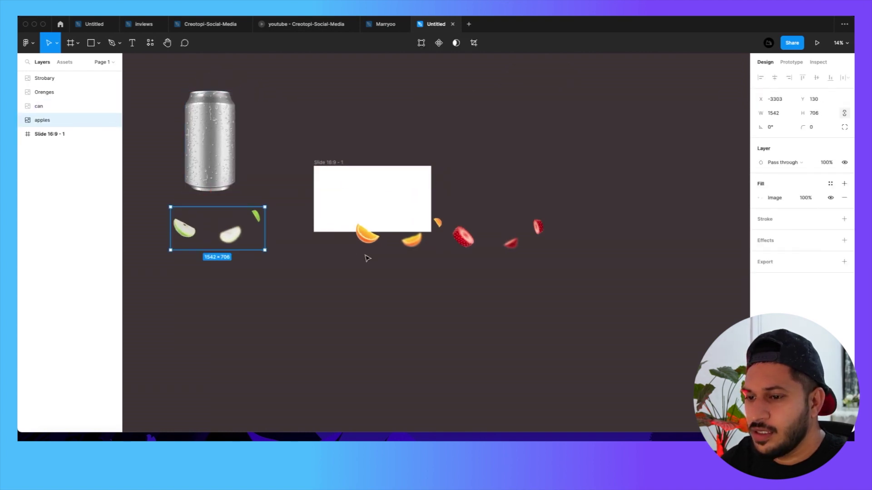
pyautogui.moveTo(375, 242); pyautogui.dragTo(190, 283)
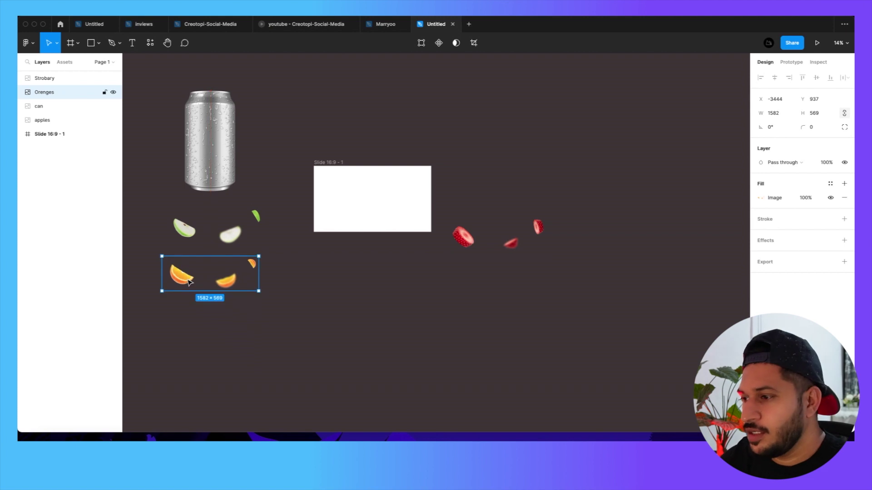
pyautogui.click(486, 255)
pyautogui.moveTo(486, 255); pyautogui.dragTo(201, 336)
pyautogui.click(202, 144)
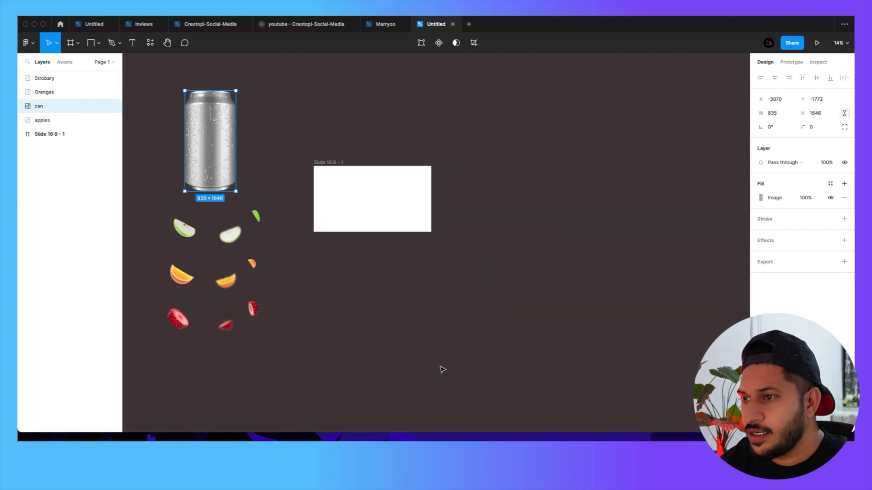
# Copy the three Fresh Juice badges from Illustrator into the Figma file and place them below the strawberries
pyautogui.click(490, 438)
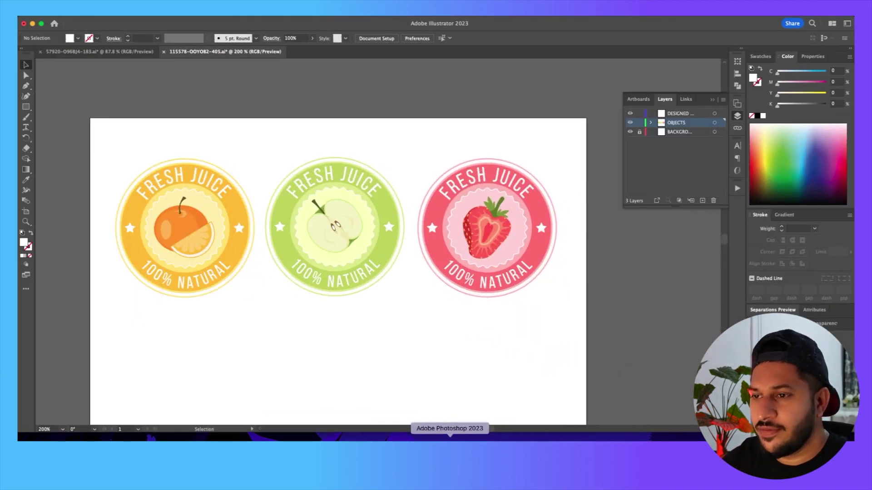
pyautogui.moveTo(120, 141); pyautogui.dragTo(565, 333)
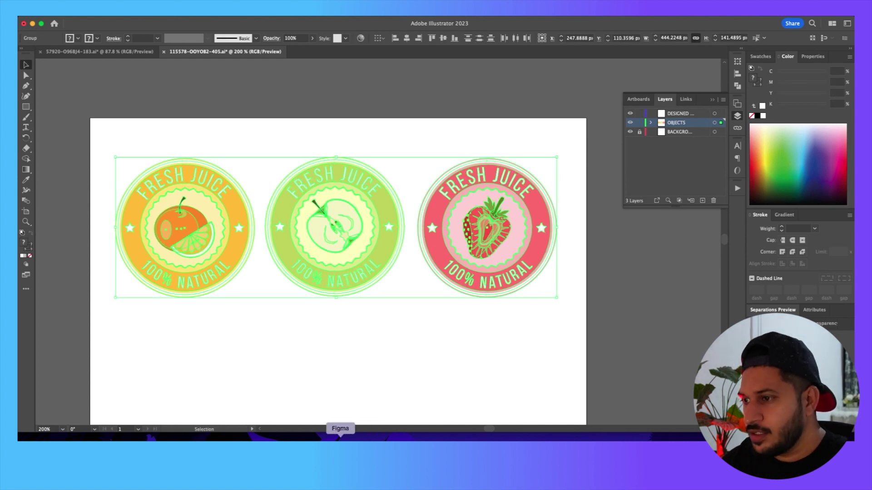
pyautogui.click(340, 438)
pyautogui.click(458, 369)
pyautogui.press('super+v')
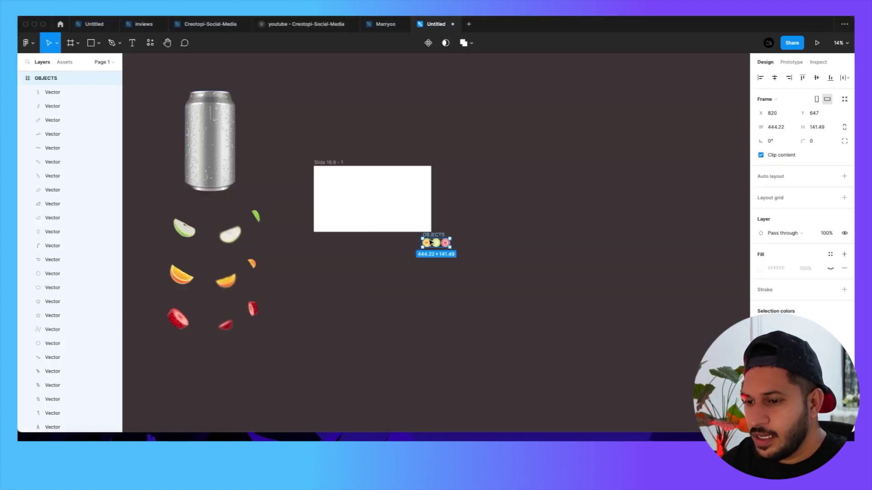
pyautogui.moveTo(432, 243); pyautogui.dragTo(196, 359)
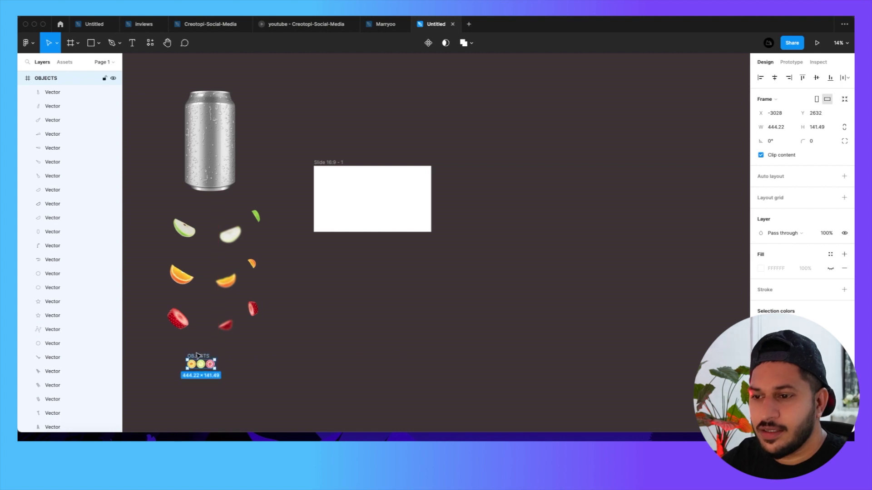
# Move the slide frame farther from the assets, to about X -132, Y -1055, and rename it 1
pyautogui.moveTo(141, 113); pyautogui.dragTo(272, 396)
pyautogui.click(297, 376)
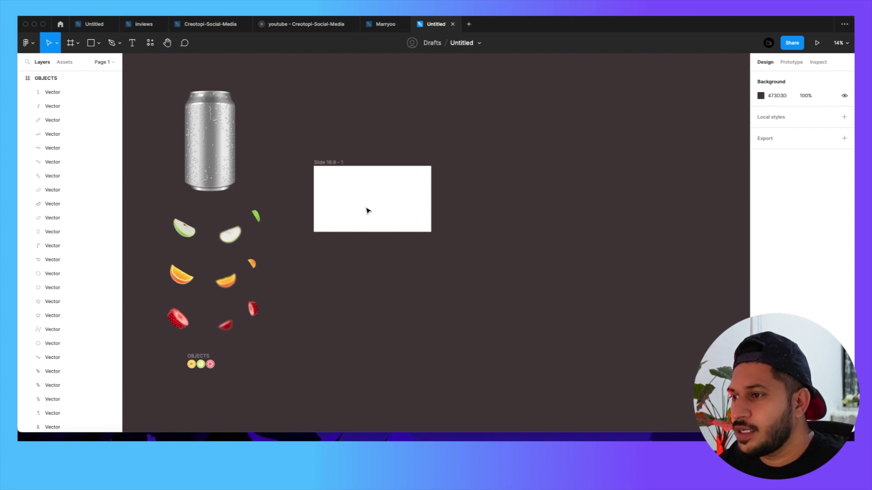
pyautogui.moveTo(321, 170); pyautogui.dragTo(371, 132)
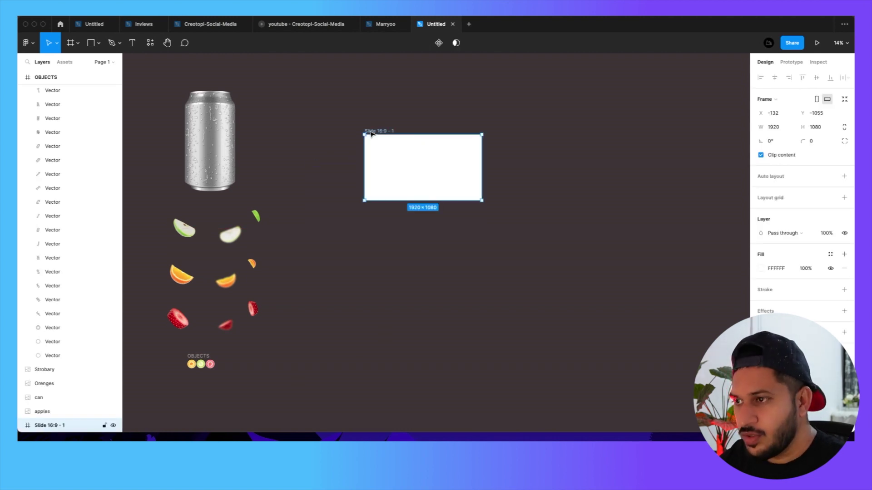
pyautogui.click(411, 253)
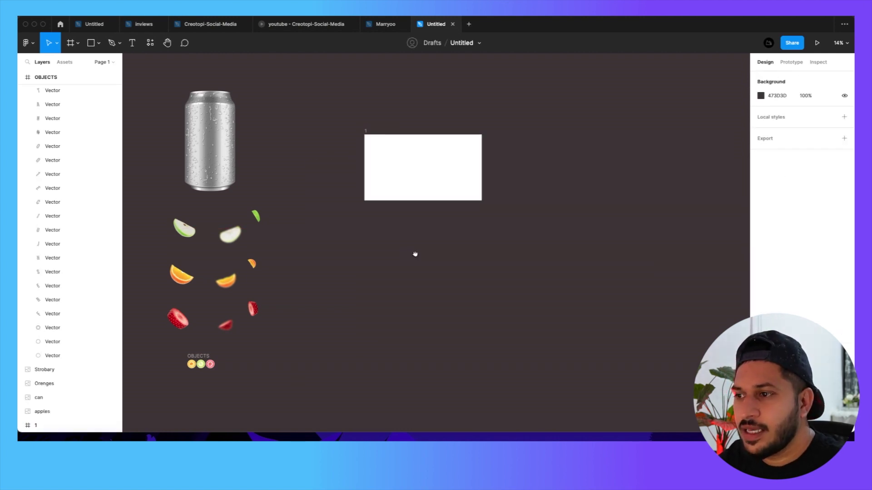
# Place the can image inside frame 1 and centre it horizontally and vertically
pyautogui.hscroll(1, 414, 253)
pyautogui.click(180, 126)
pyautogui.moveTo(180, 126); pyautogui.dragTo(393, 175)
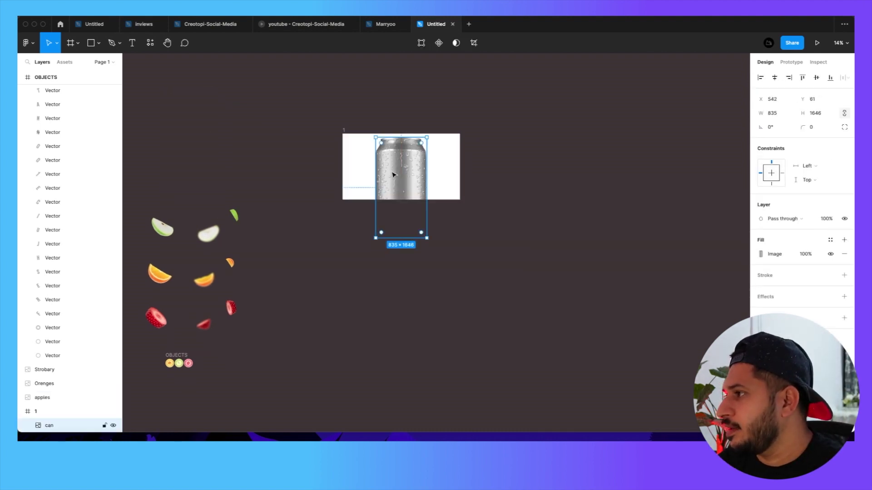
pyautogui.click(775, 78)
pyautogui.click(816, 78)
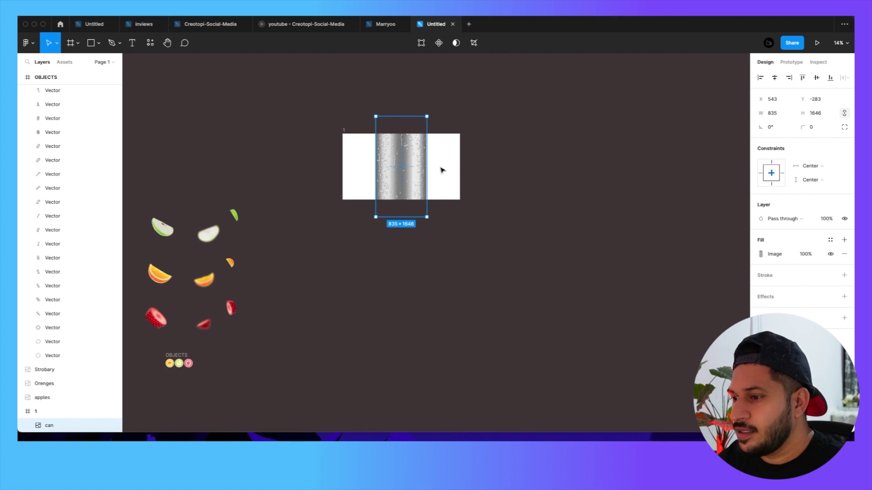
# Scale the can down proportionally about its centre to about 315 × 620 so it fits inside the frame
pyautogui.scroll(3, 436, 167)
pyautogui.scroll(3, 409, 294)
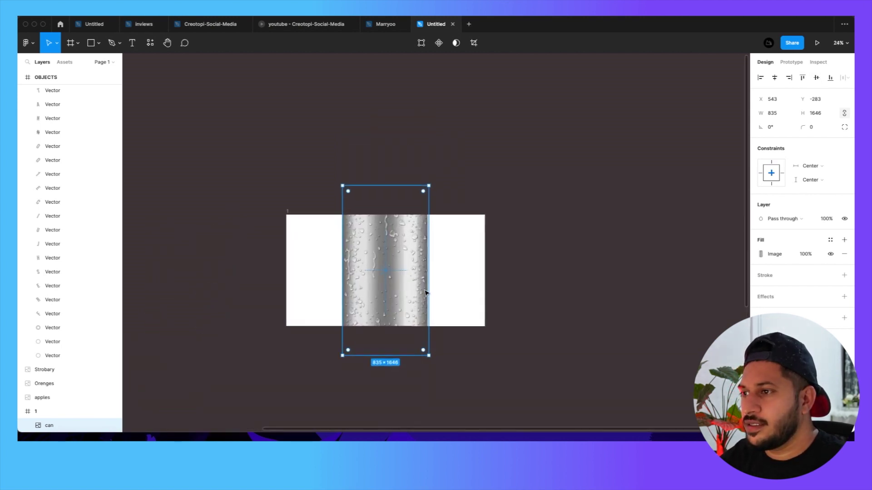
pyautogui.scroll(3, 425, 292)
pyautogui.scroll(-2, 471, 259)
pyautogui.hscroll(-2, 471, 258)
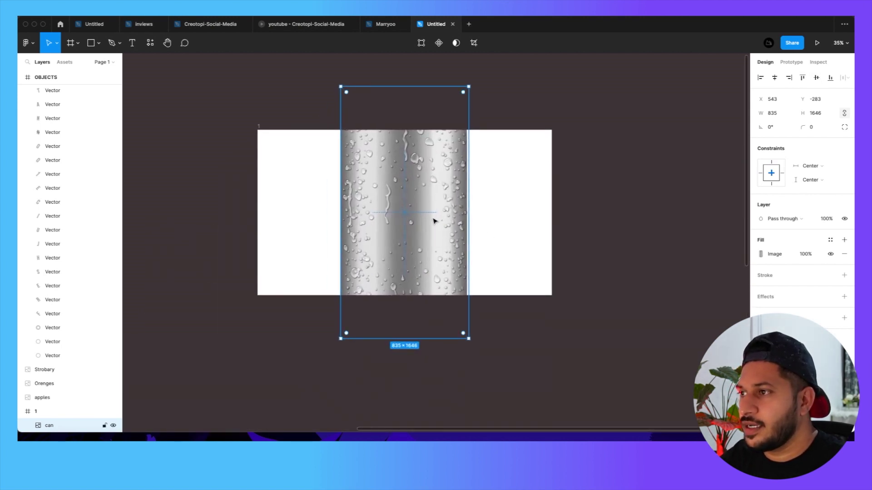
pyautogui.scroll(2, 434, 222)
pyautogui.moveTo(470, 64); pyautogui.dragTo(432, 151)
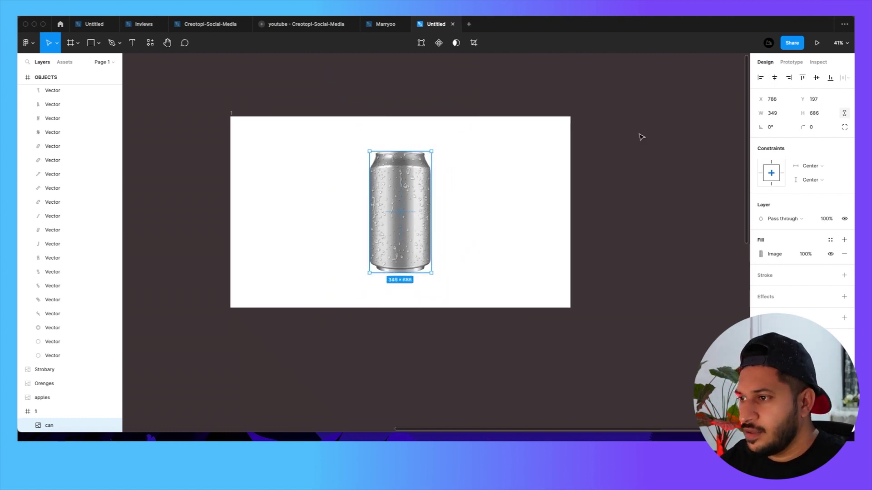
pyautogui.press('alt')
pyautogui.moveTo(431, 151); pyautogui.dragTo(427, 161)
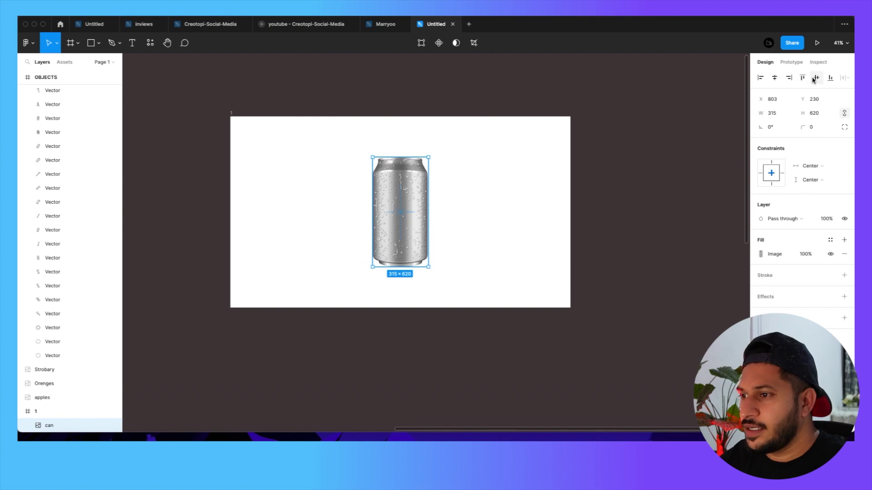
pyautogui.click(671, 151)
pyautogui.click(413, 211)
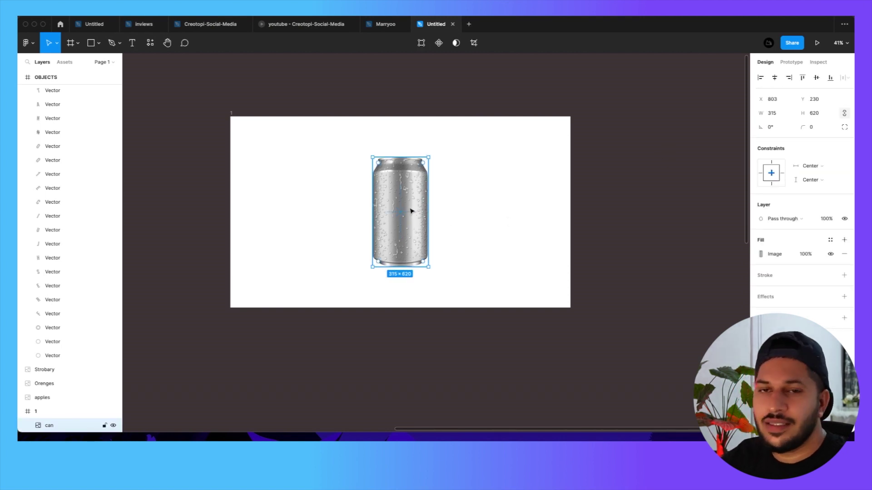
pyautogui.click(463, 221)
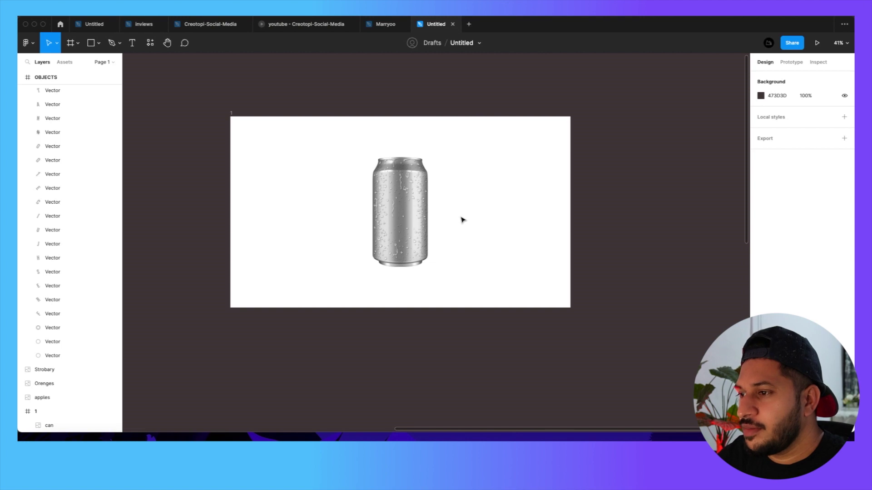
pyautogui.click(409, 210)
pyautogui.click(481, 225)
pyautogui.moveTo(492, 227); pyautogui.dragTo(456, 212)
pyautogui.click(376, 209)
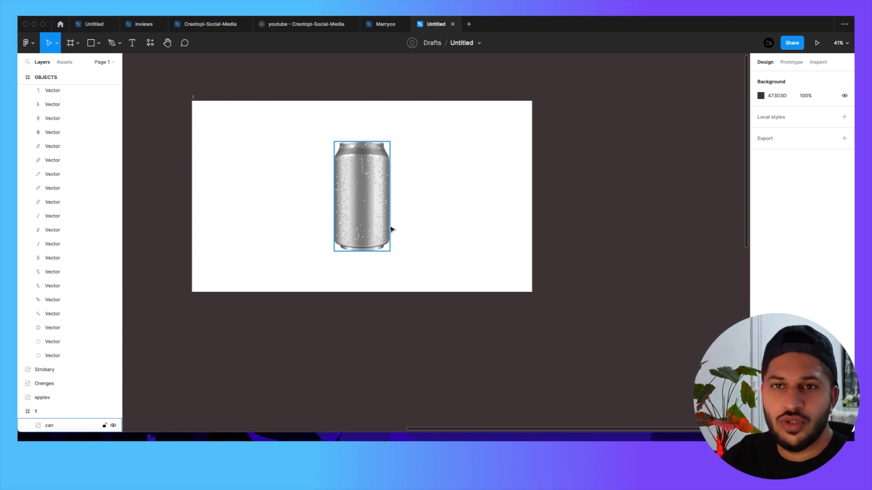
pyautogui.click(428, 228)
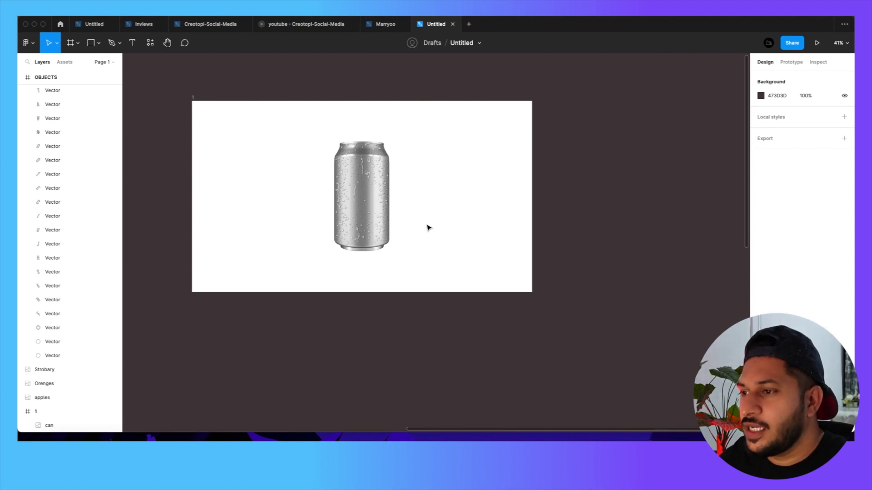
# Draw a rectangle of about 316 × 626 covering the whole can
pyautogui.scroll(2, 406, 244)
pyautogui.scroll(4, 404, 244)
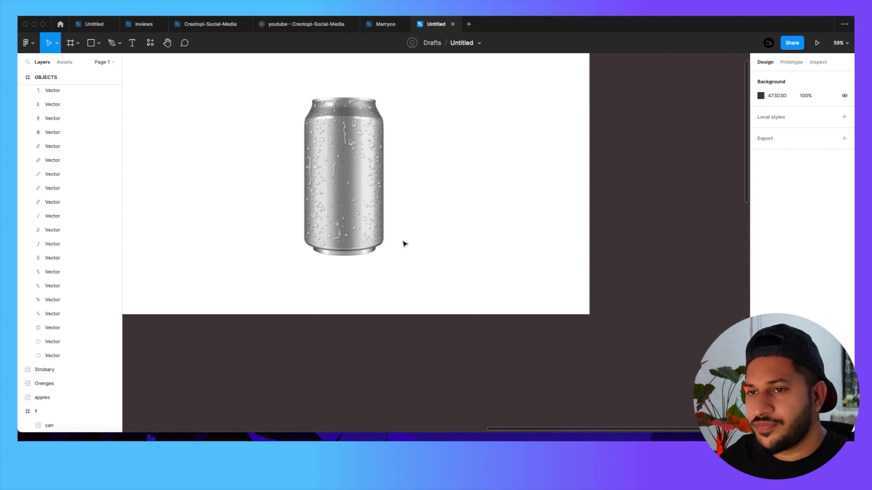
pyautogui.click(91, 43)
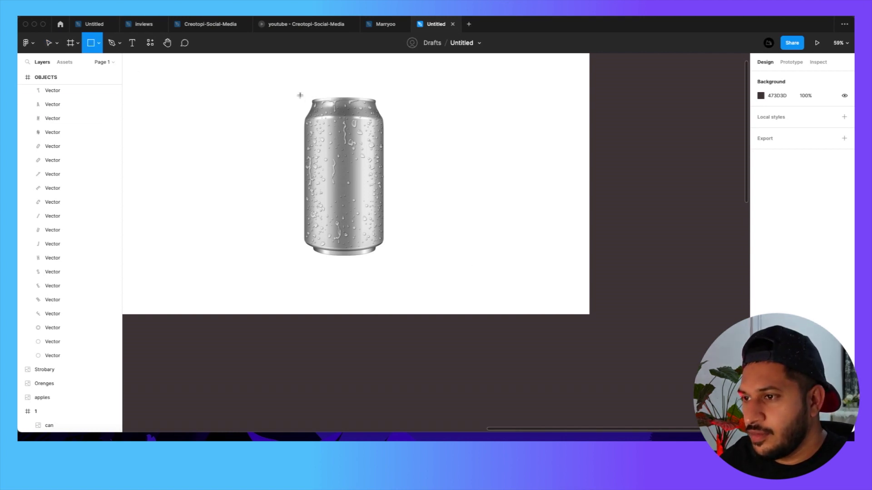
pyautogui.moveTo(305, 96)
pyautogui.mouseDown()
pyautogui.moveTo(364, 234)
pyautogui.moveTo(384, 256)
pyautogui.mouseUp()
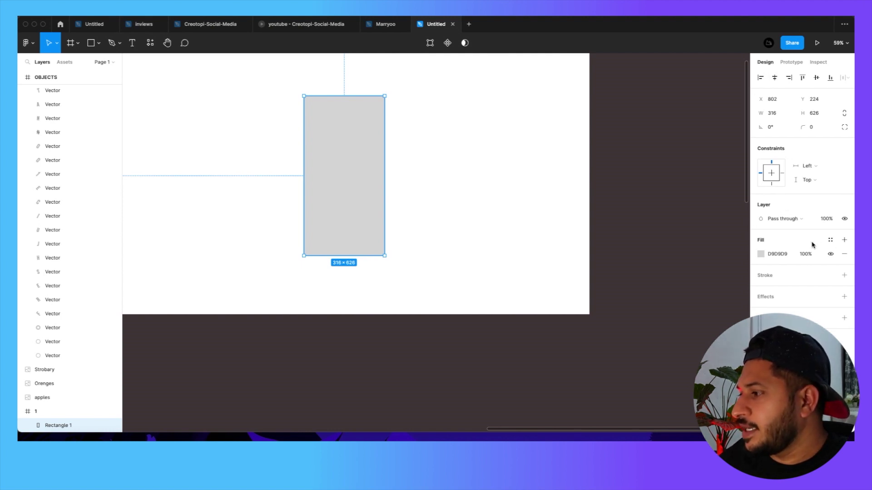
# Set the rectangle's fill opacity to 50% and lower its top edge to the can's top, for a height of 620
pyautogui.click(806, 254)
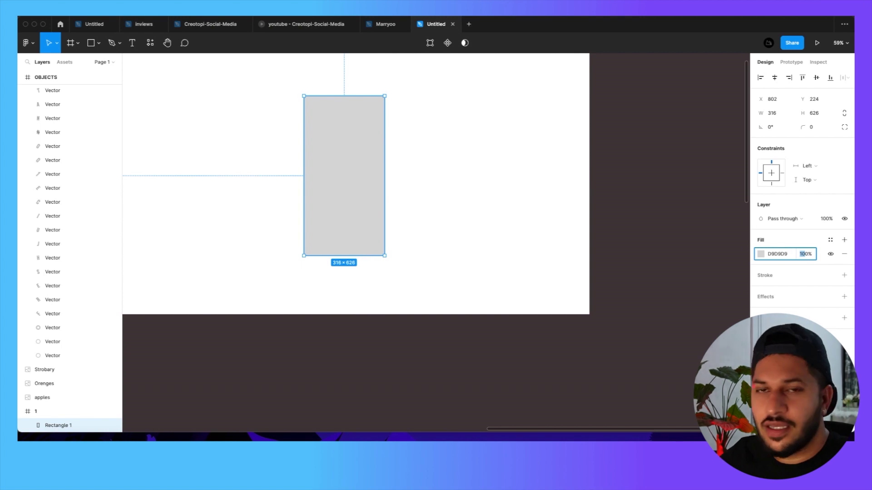
pyautogui.write('50')
pyautogui.press('Return')
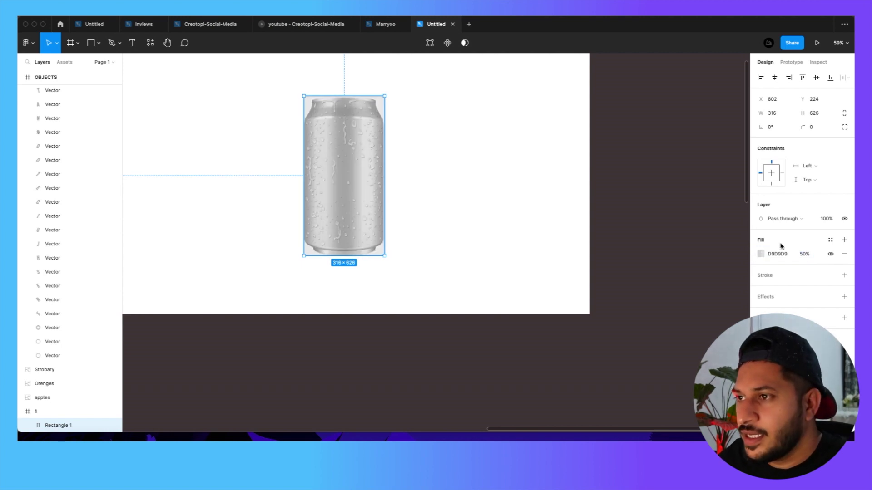
pyautogui.scroll(5, 345, 105)
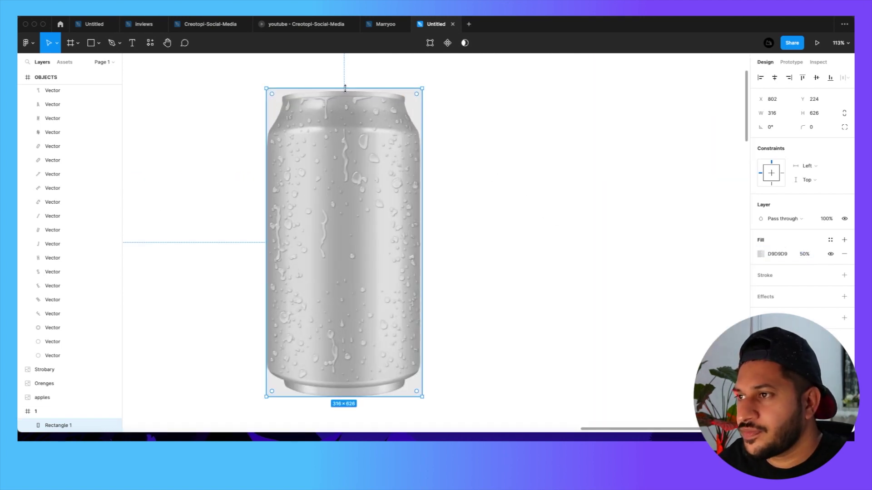
pyautogui.moveTo(344, 88); pyautogui.dragTo(345, 91)
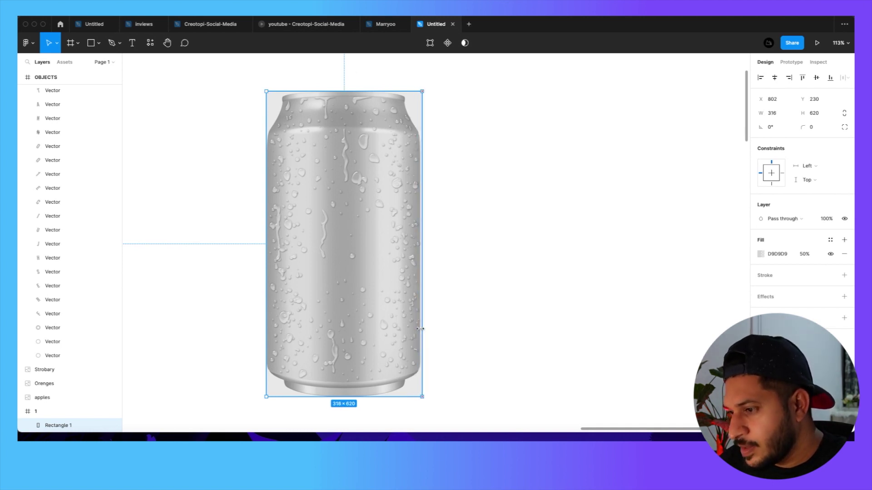
# Narrow the rectangle from both sides so its edges match the can, for a width of 311
pyautogui.scroll(5, 425, 323)
pyautogui.moveTo(416, 310); pyautogui.dragTo(409, 308)
pyautogui.scroll(-4, 497, 299)
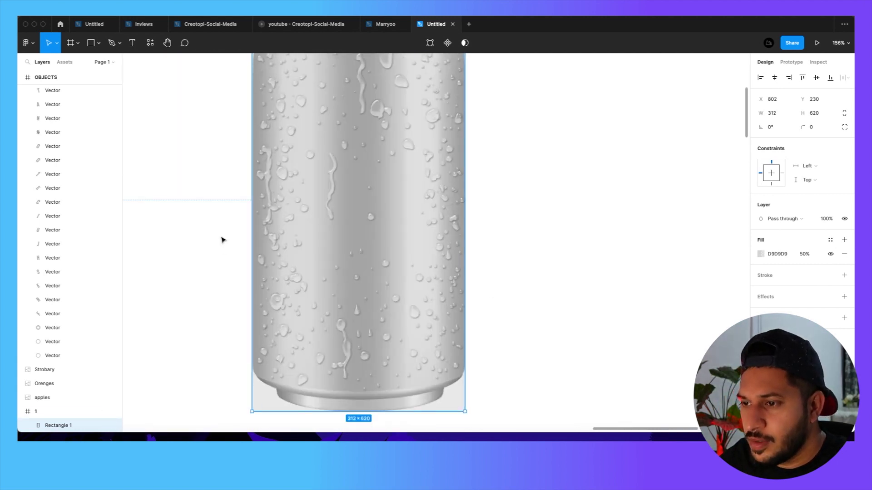
pyautogui.scroll(4, 244, 237)
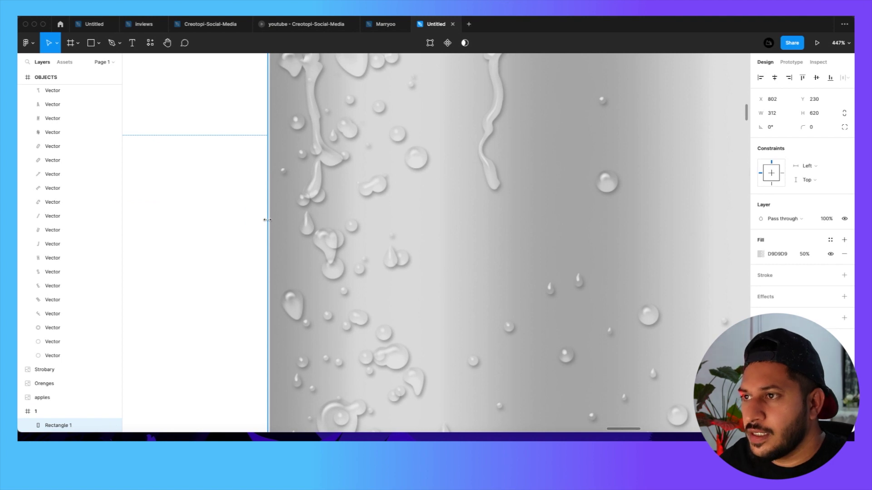
pyautogui.moveTo(267, 219); pyautogui.dragTo(269, 221)
pyautogui.scroll(-7, 268, 220)
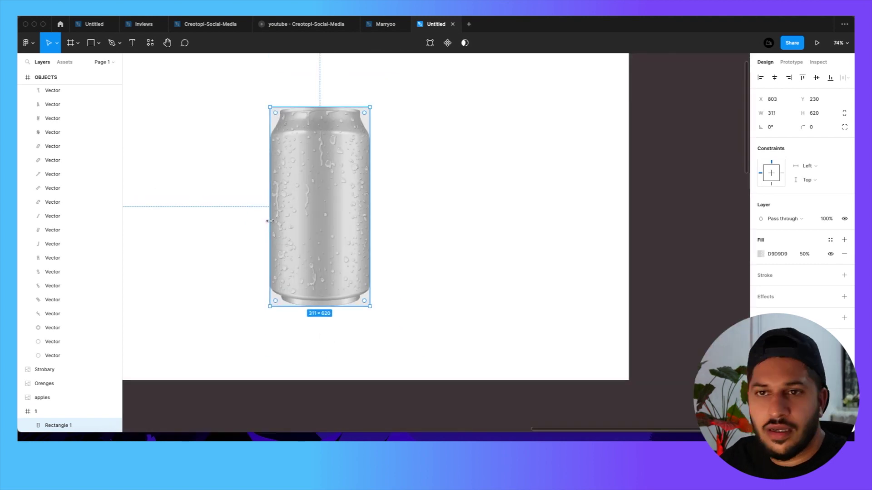
pyautogui.scroll(-2, 269, 220)
pyautogui.scroll(-2, 224, 212)
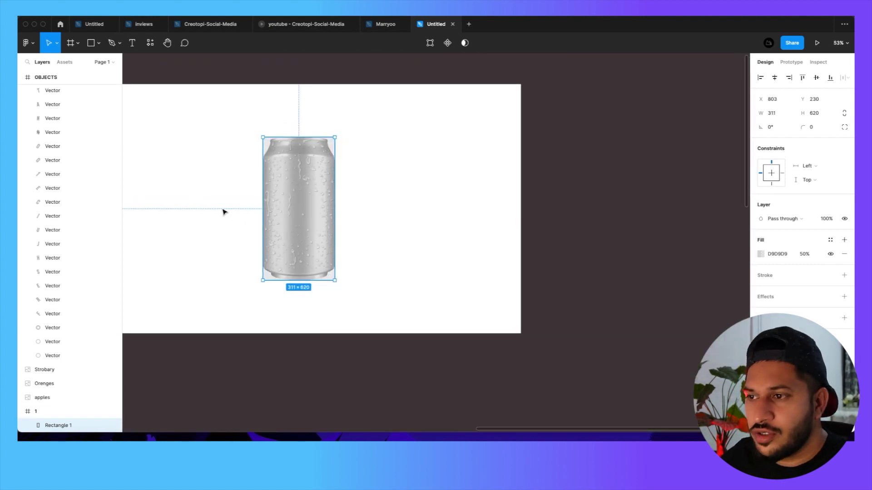
# Set the rectangle's fill opacity to 100% and move it onto the empty canvas beside frame 1
pyautogui.press('0')
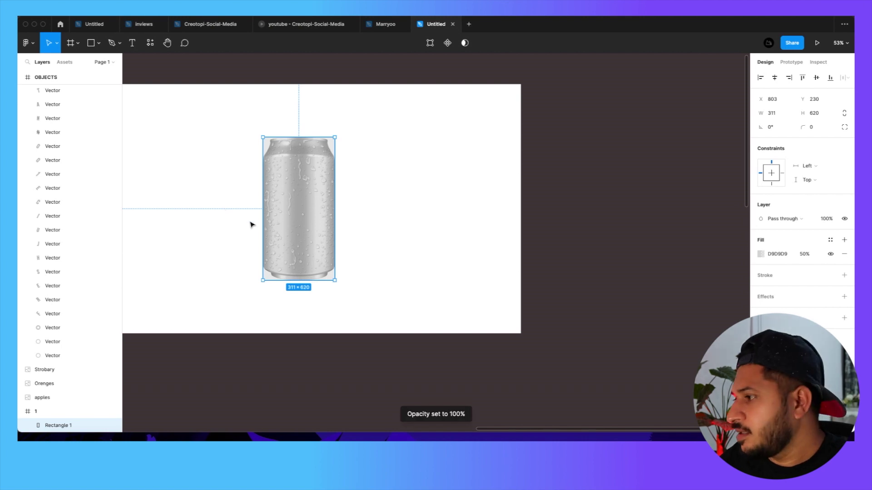
pyautogui.click(804, 254)
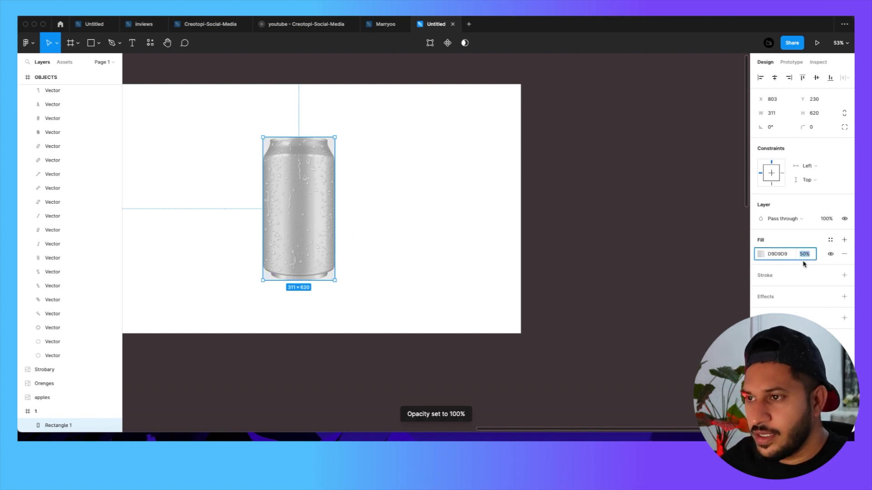
pyautogui.write('100')
pyautogui.press('Return')
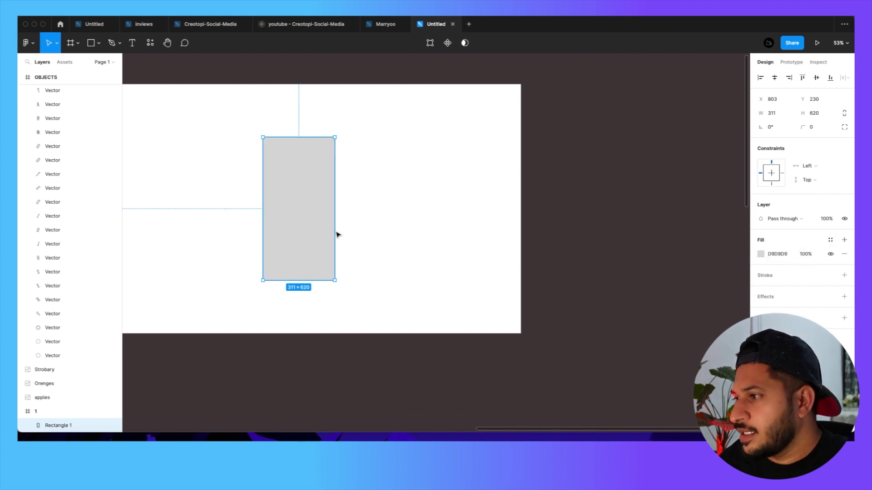
pyautogui.moveTo(304, 218); pyautogui.dragTo(618, 234)
pyautogui.hscroll(10, 337, 237)
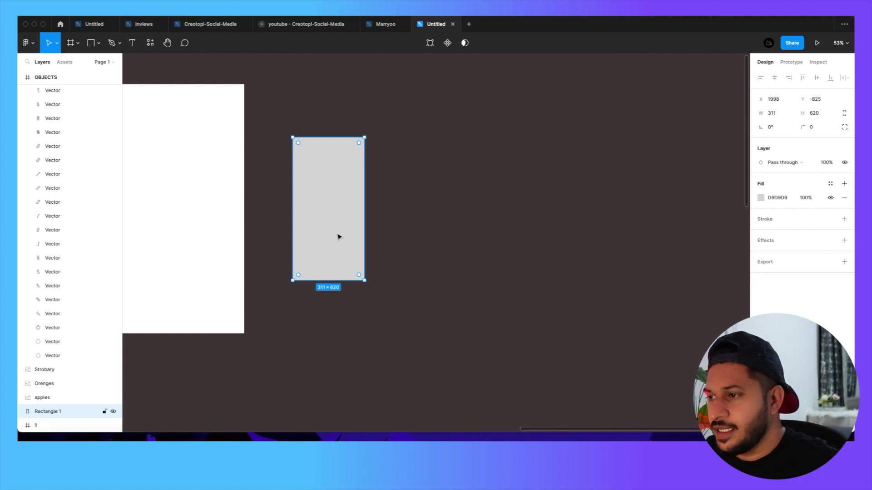
pyautogui.click(427, 276)
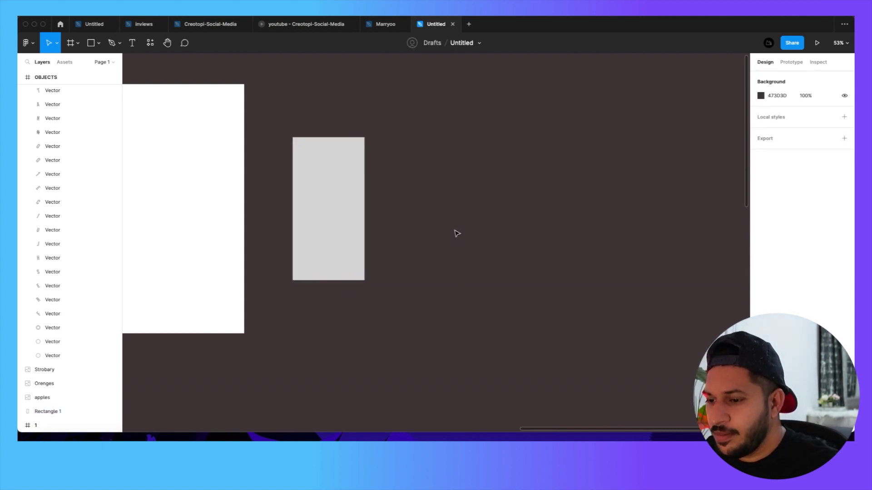
# Move the OBJECTS frame with the fruit badges next to the grey rectangle and ungroup it
pyautogui.scroll(-5, 456, 234)
pyautogui.click(145, 403)
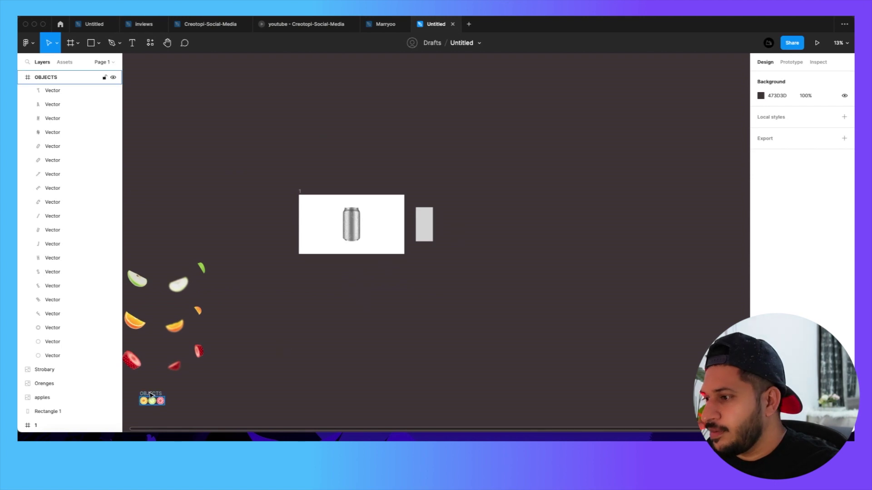
pyautogui.moveTo(146, 403); pyautogui.dragTo(462, 205)
pyautogui.scroll(5, 448, 255)
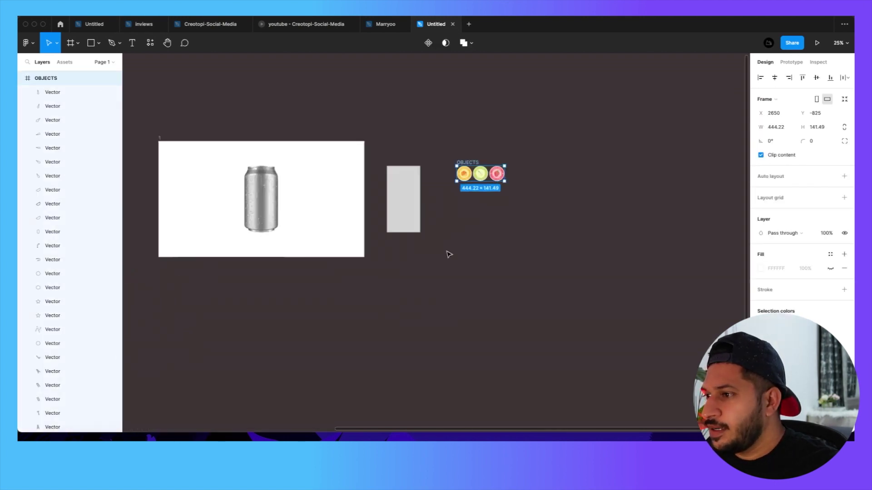
pyautogui.rightClick(399, 157)
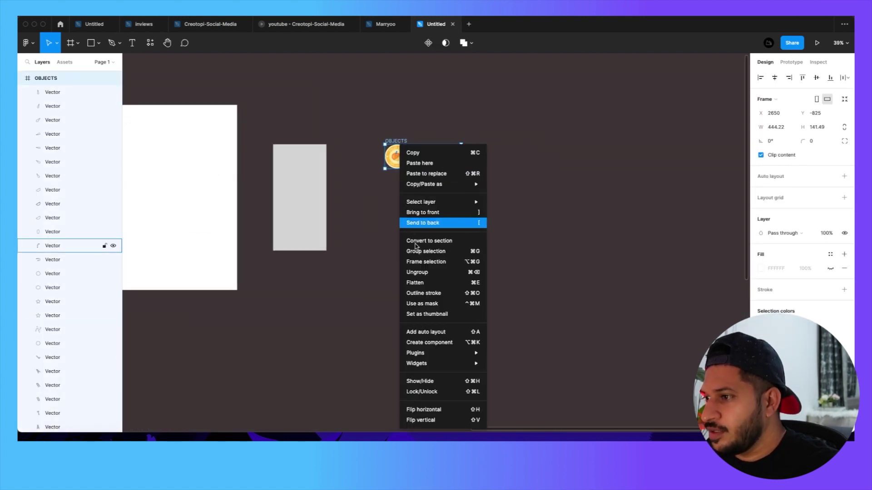
pyautogui.click(418, 272)
# Group the vectors of the orange, apple and strawberry badges into three separate groups
pyautogui.click(388, 144)
pyautogui.moveTo(380, 136); pyautogui.dragTo(406, 197)
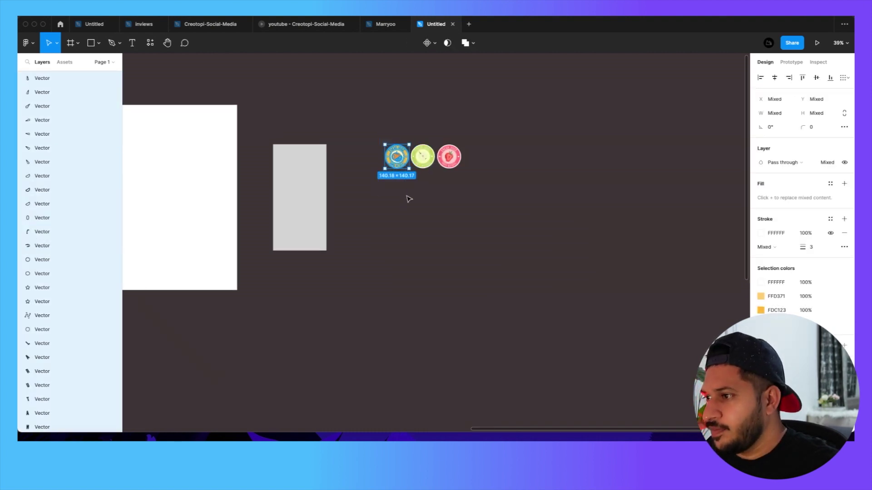
pyautogui.hotkey('ctrl', 'g')
pyautogui.moveTo(418, 143); pyautogui.dragTo(434, 184)
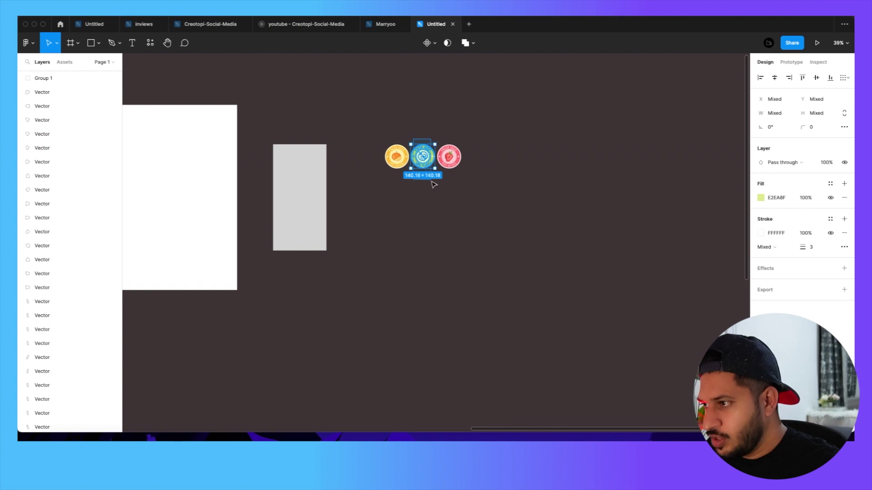
pyautogui.hotkey('ctrl', 'g')
pyautogui.click(469, 147)
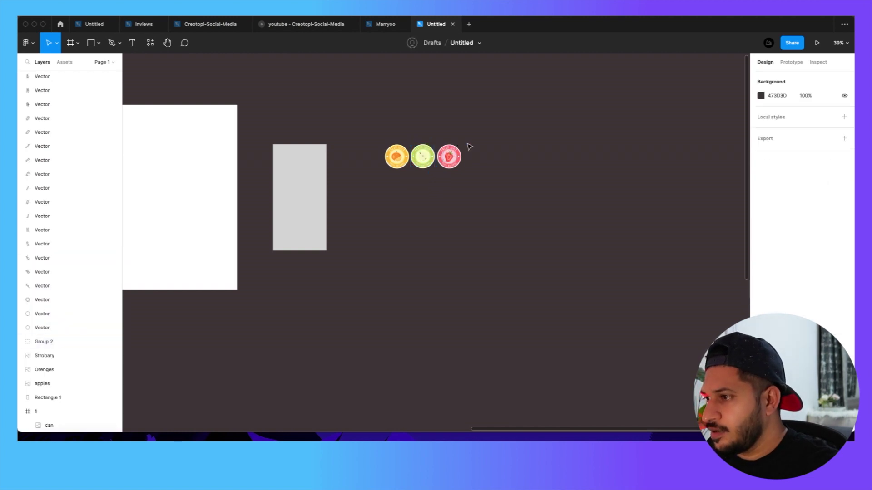
pyautogui.moveTo(469, 147); pyautogui.dragTo(443, 183)
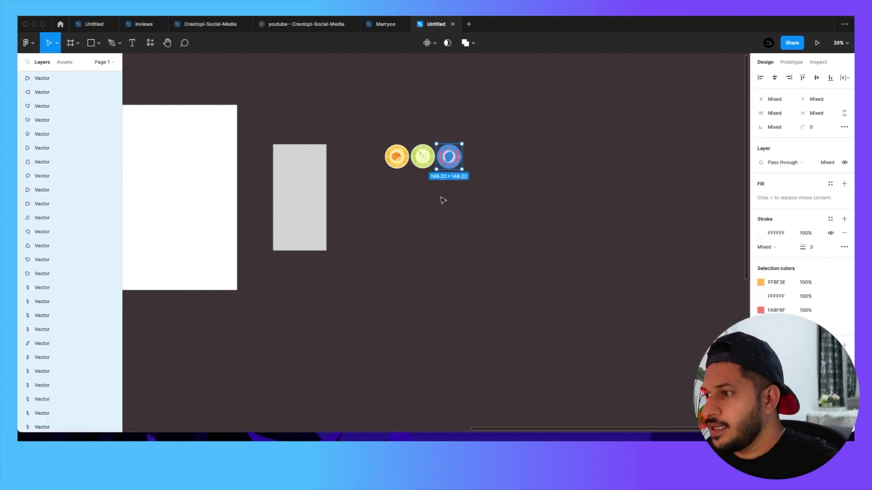
pyautogui.hotkey('ctrl', 'g')
pyautogui.click(445, 213)
pyautogui.scroll(5, 428, 189)
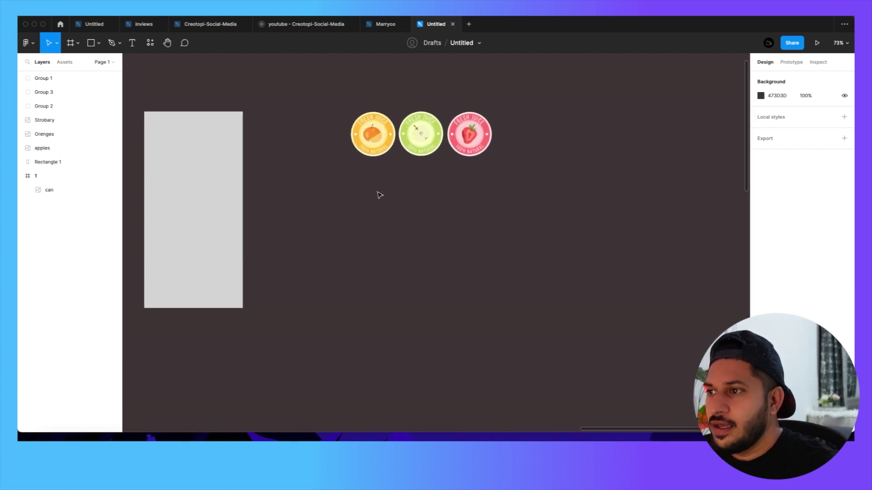
# Place the orange badge on the grey rectangle and centre it there horizontally and vertically
pyautogui.moveTo(362, 225); pyautogui.dragTo(382, 215)
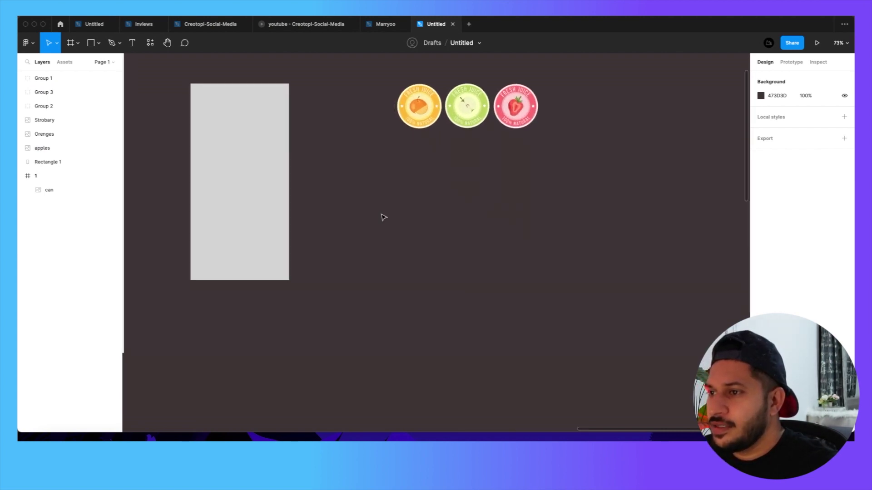
pyautogui.click(284, 186)
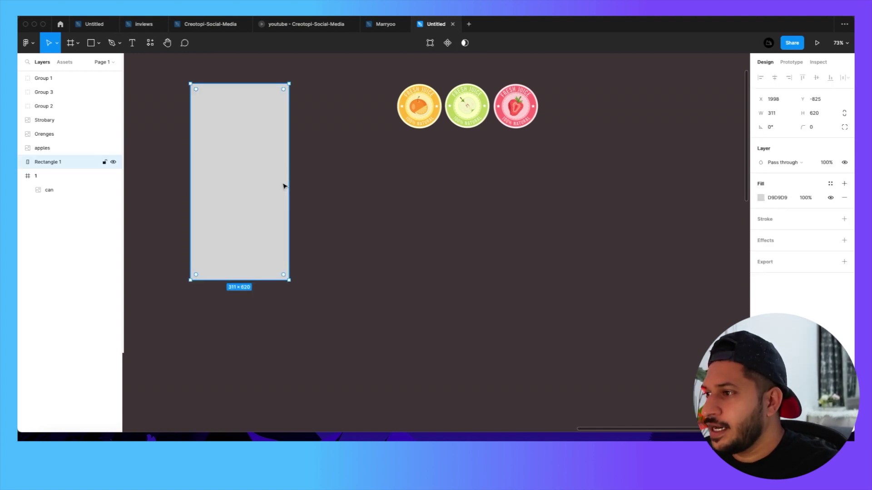
pyautogui.click(459, 197)
pyautogui.moveTo(429, 127); pyautogui.dragTo(242, 175)
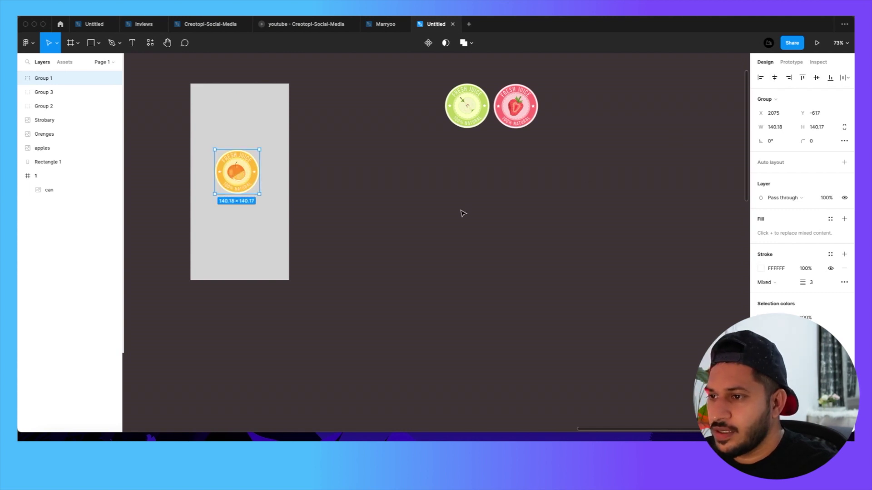
pyautogui.click(266, 205)
pyautogui.click(228, 155)
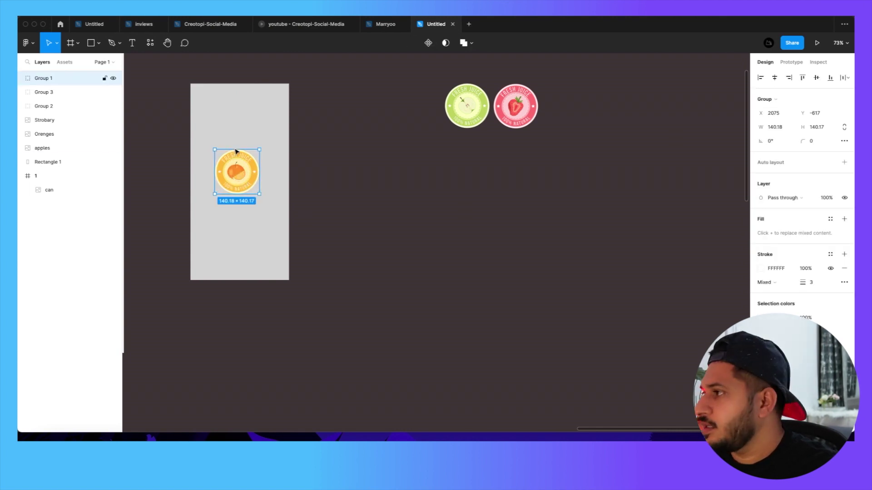
pyautogui.keyDown('shift'); pyautogui.click(205, 91); pyautogui.keyUp('shift')
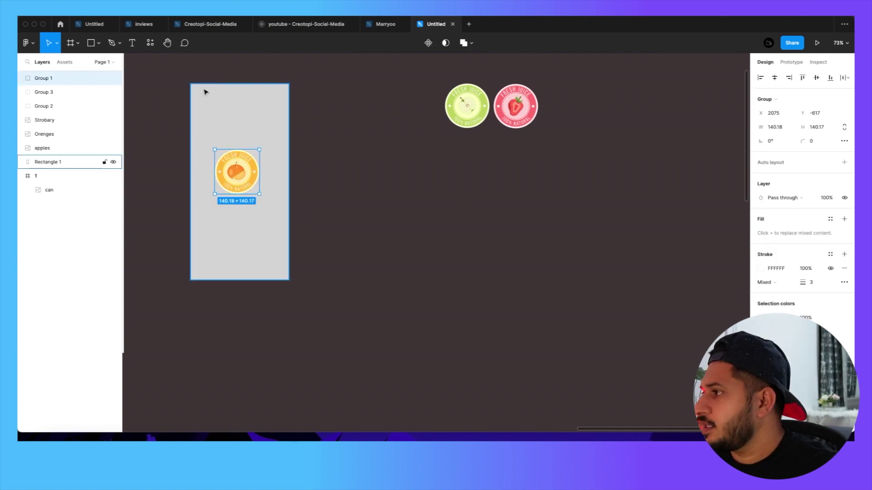
pyautogui.click(775, 78)
pyautogui.click(817, 78)
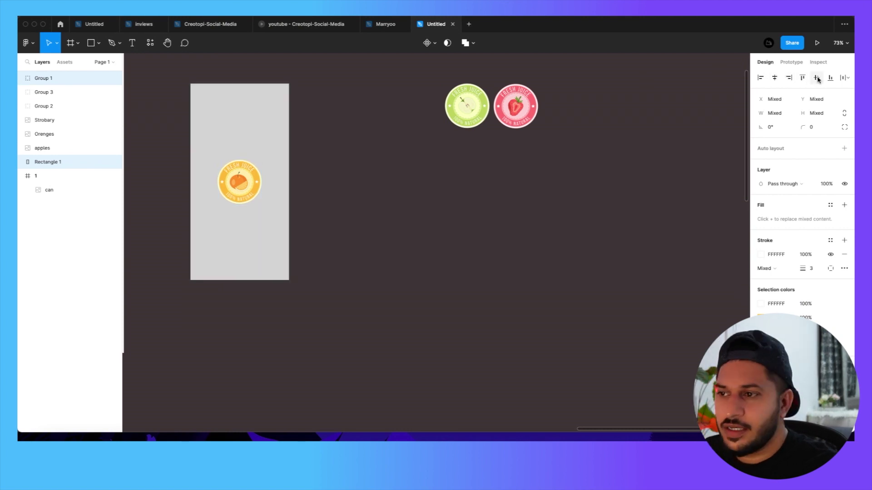
pyautogui.click(422, 237)
# Enlarge the orange badge about its centre, lock its proportions and set its width to 240
pyautogui.click(226, 201)
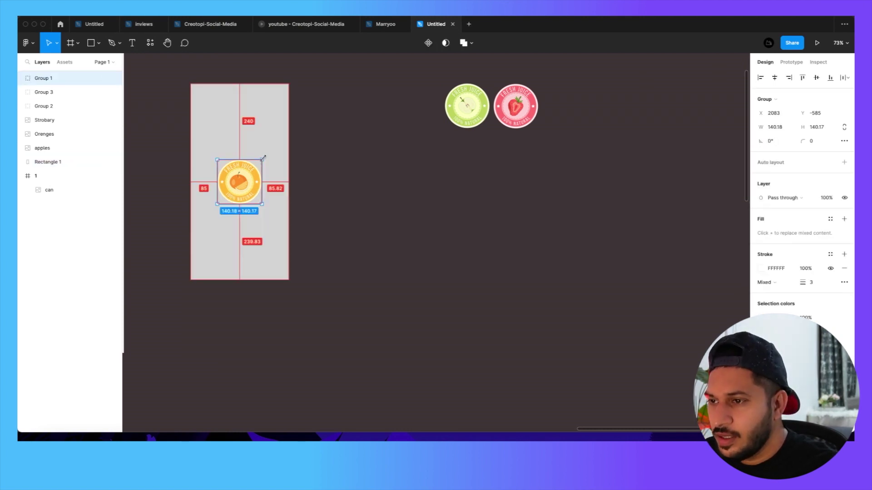
pyautogui.moveTo(262, 159); pyautogui.dragTo(275, 144)
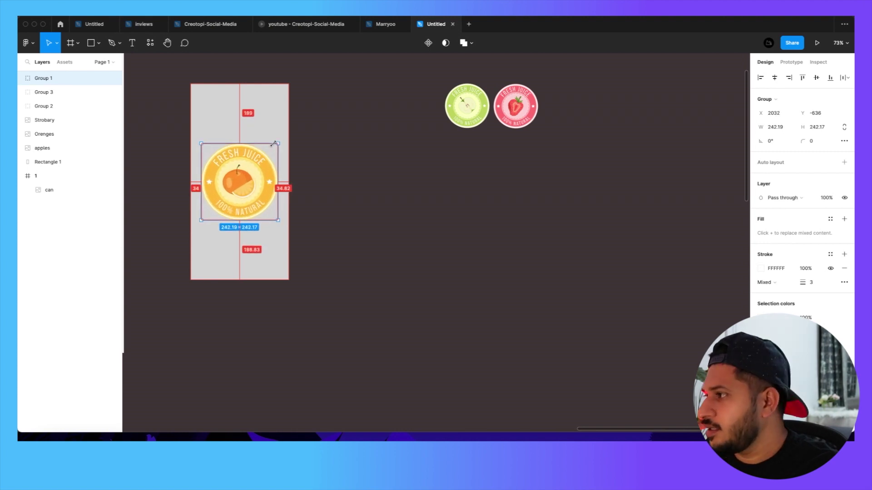
pyautogui.moveTo(274, 143); pyautogui.dragTo(273, 144)
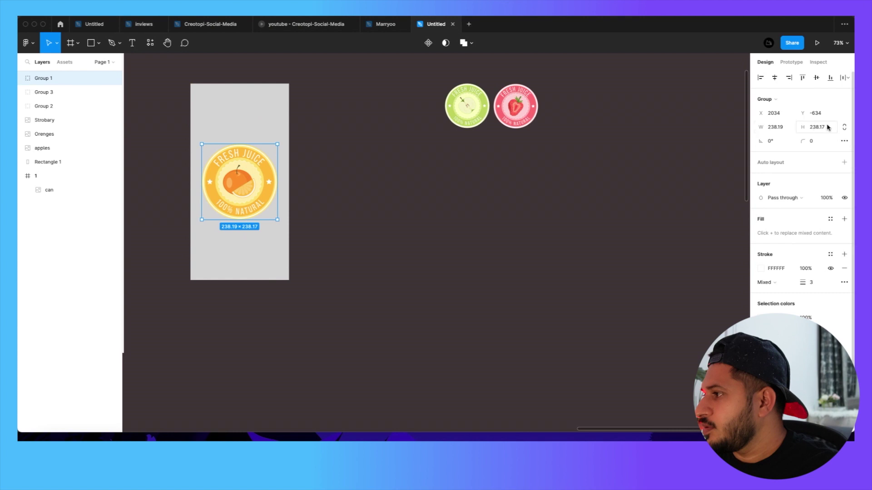
pyautogui.click(765, 127)
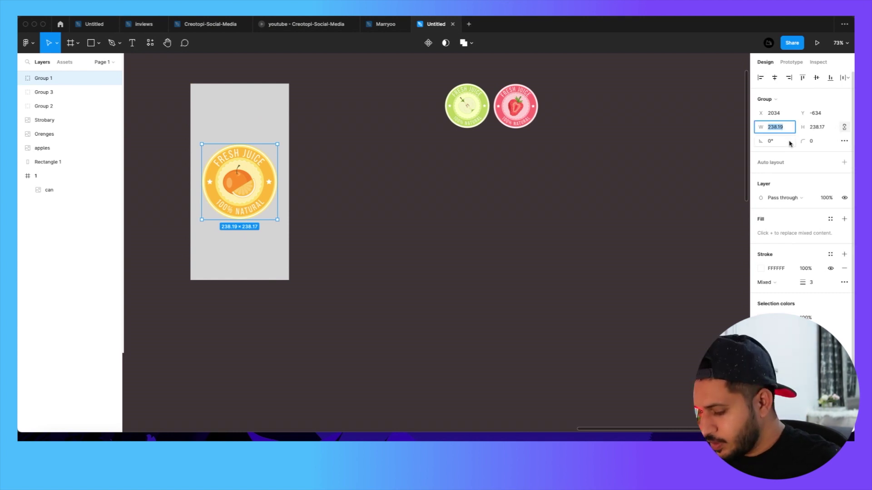
pyautogui.write('240')
pyautogui.press('Return')
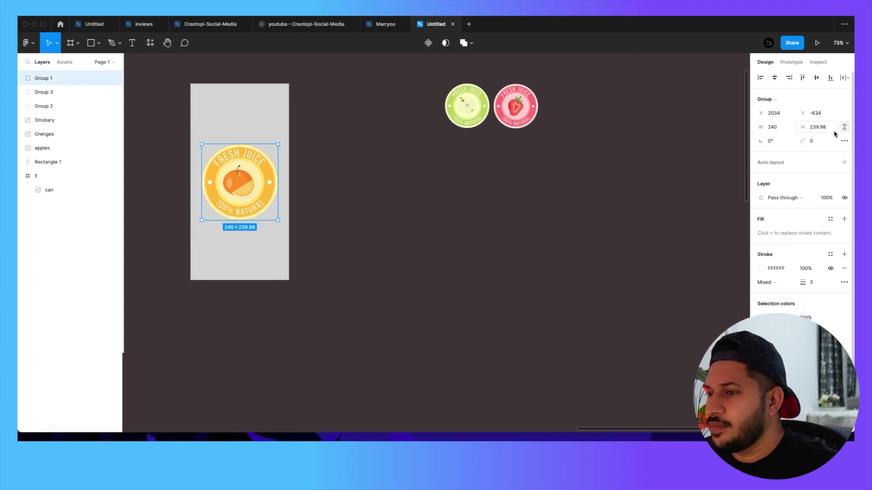
# Realign the enlarged orange badge and the grey rectangle on their horizontal and vertical centres
pyautogui.click(293, 207)
pyautogui.click(243, 154)
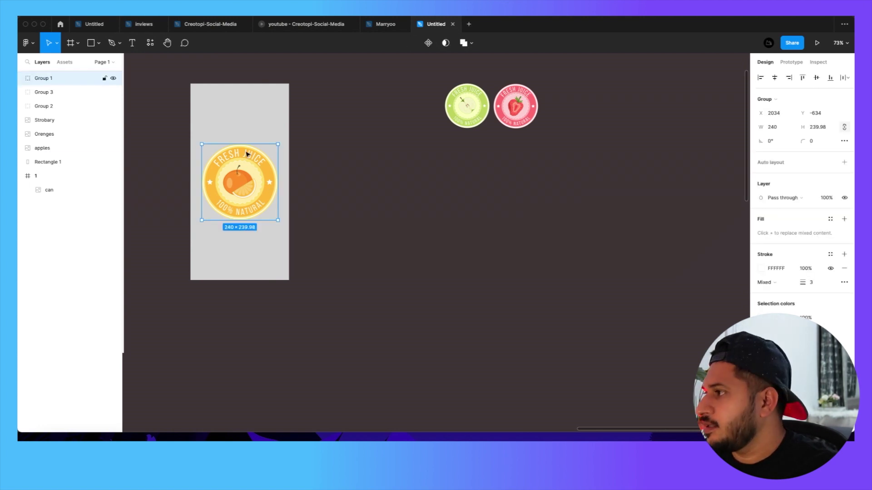
pyautogui.keyDown('shift'); pyautogui.click(277, 141); pyautogui.keyUp('shift')
pyautogui.click(774, 78)
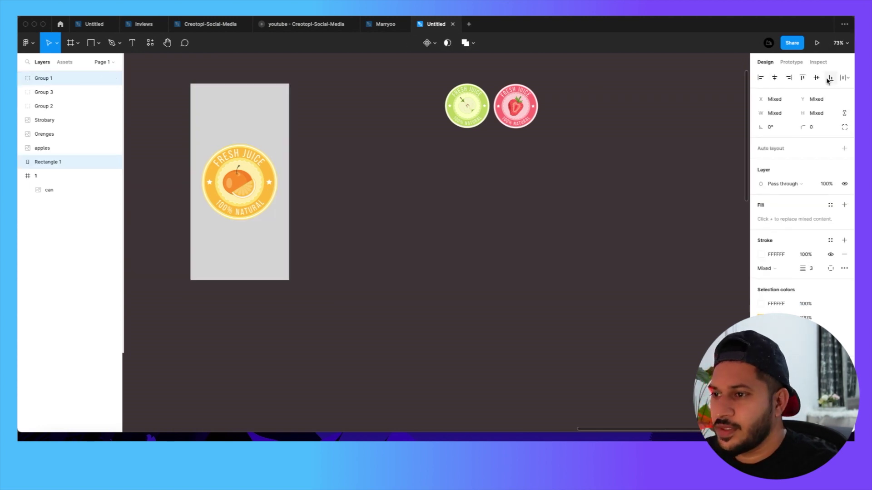
pyautogui.click(817, 78)
pyautogui.click(421, 220)
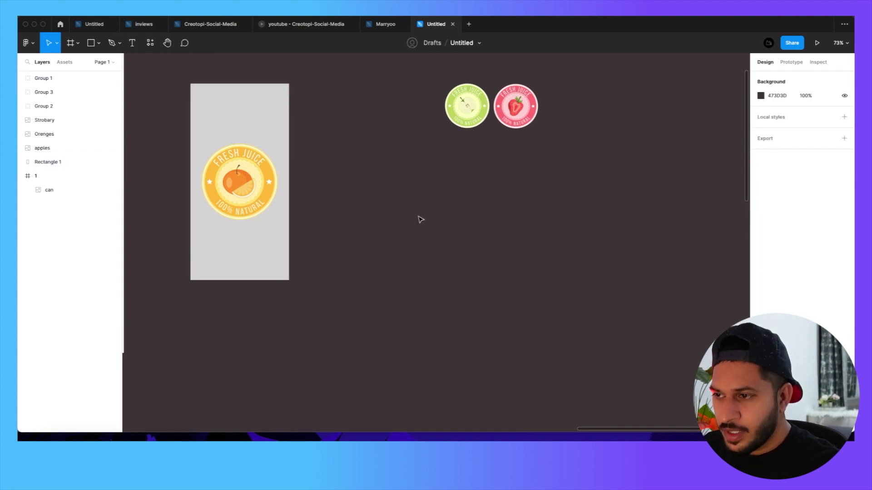
# Fill the grey rectangle with the orange FDC123 sampled from the badge's ring
pyautogui.click(267, 123)
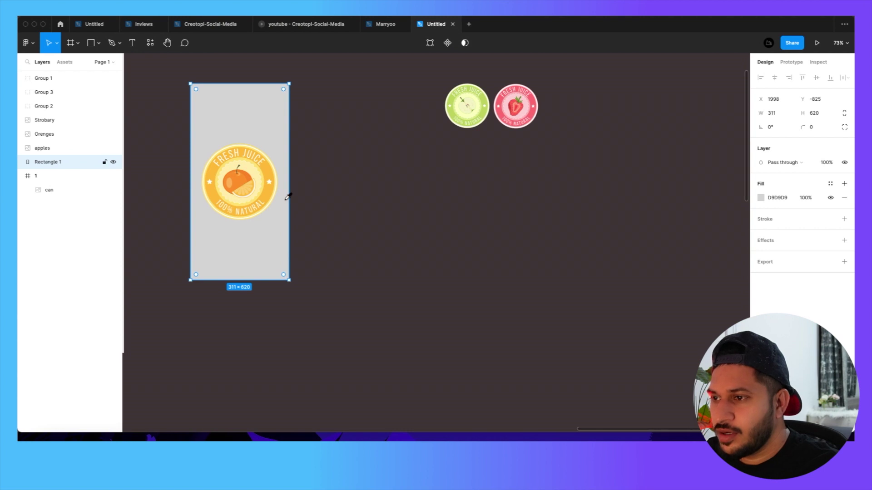
pyautogui.press('i')
pyautogui.click(267, 175)
pyautogui.click(357, 225)
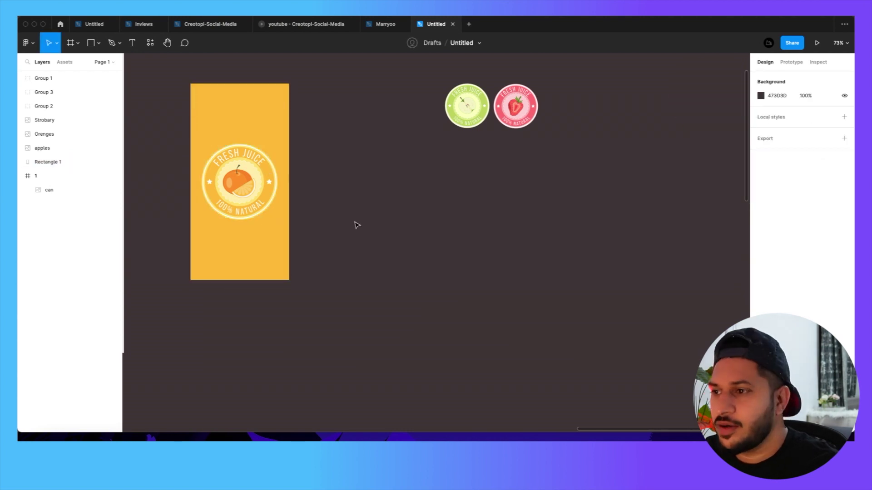
pyautogui.click(265, 117)
pyautogui.moveTo(328, 145); pyautogui.dragTo(345, 253)
pyautogui.click(370, 230)
pyautogui.press('super+z')
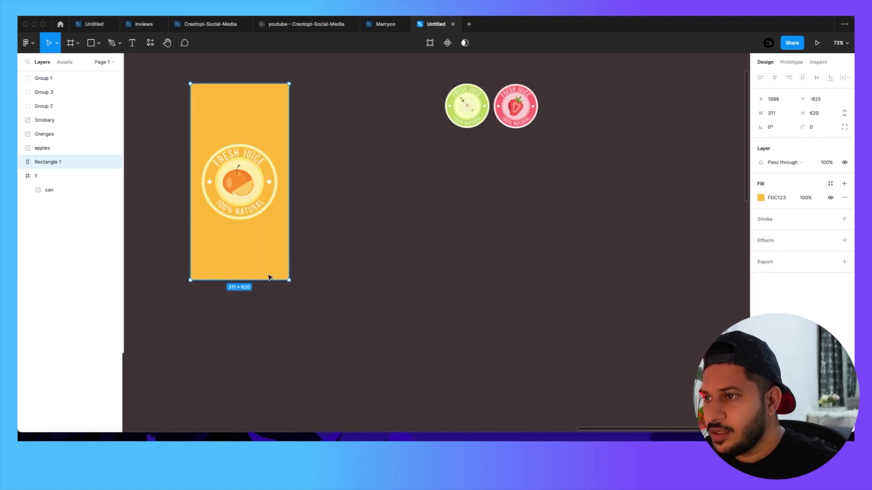
# Duplicate the orange rectangle and place the copy flush against the original's right edge
pyautogui.press('super+d')
pyautogui.moveTo(250, 268); pyautogui.dragTo(348, 262)
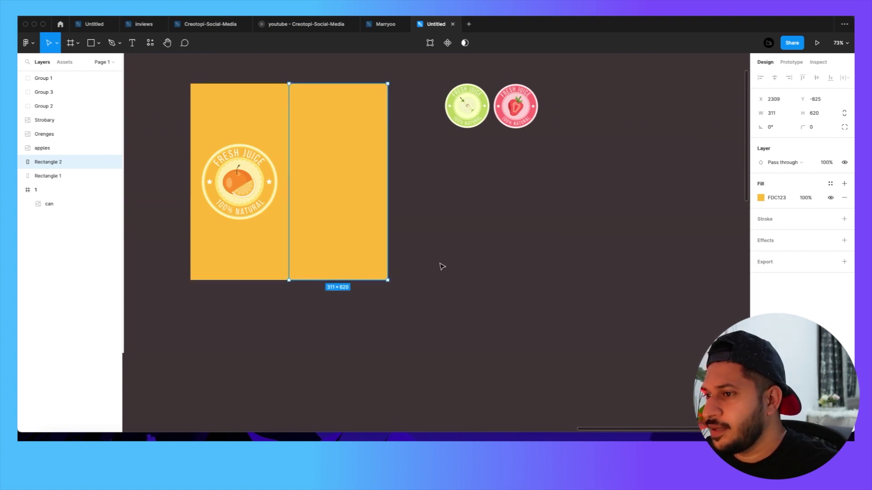
# Lock the green apple badge's proportions, set its width to 240 and centre it on the second orange rectangle
pyautogui.click(471, 120)
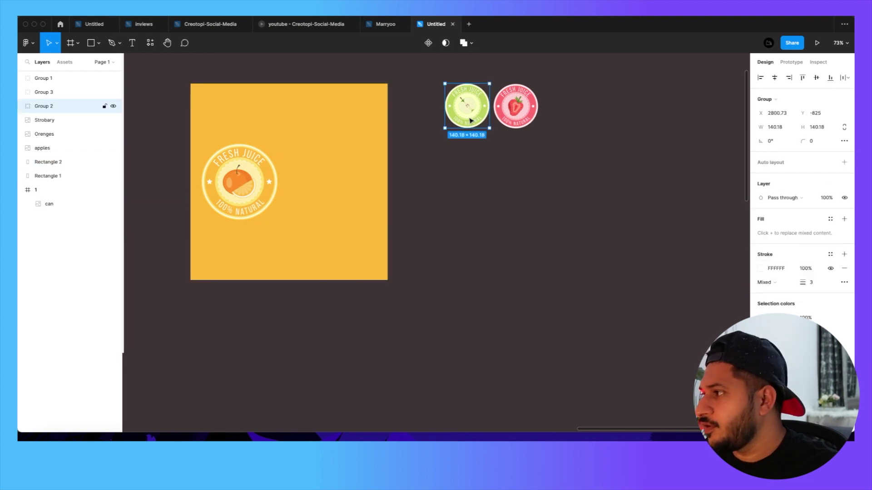
pyautogui.click(845, 127)
pyautogui.click(771, 127)
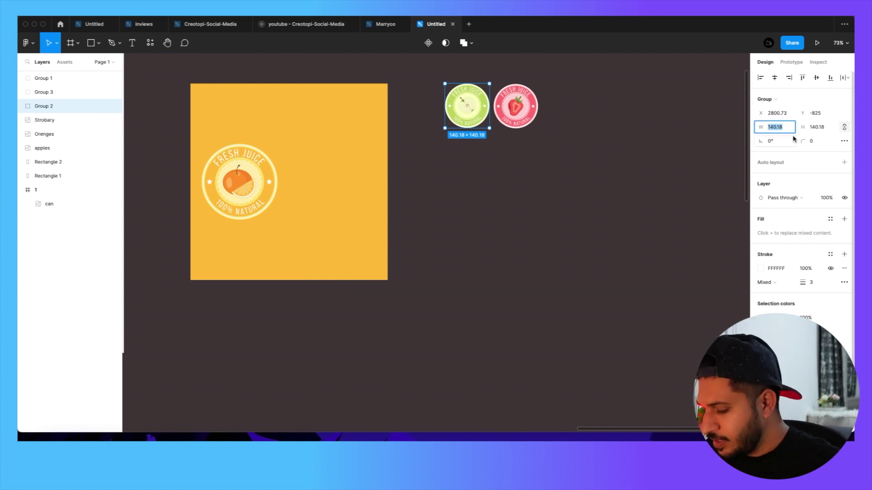
pyautogui.write('240')
pyautogui.press('Return')
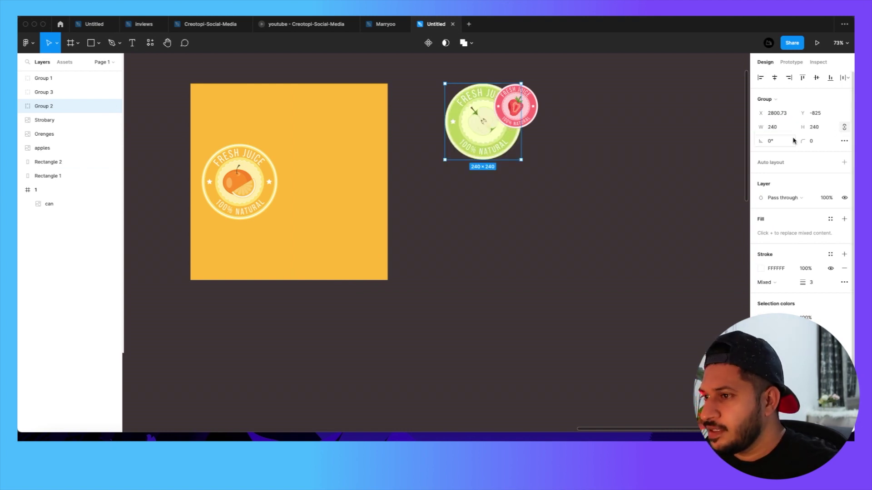
pyautogui.moveTo(479, 130); pyautogui.dragTo(332, 187)
pyautogui.keyDown('shift'); pyautogui.click(382, 108); pyautogui.keyUp('shift')
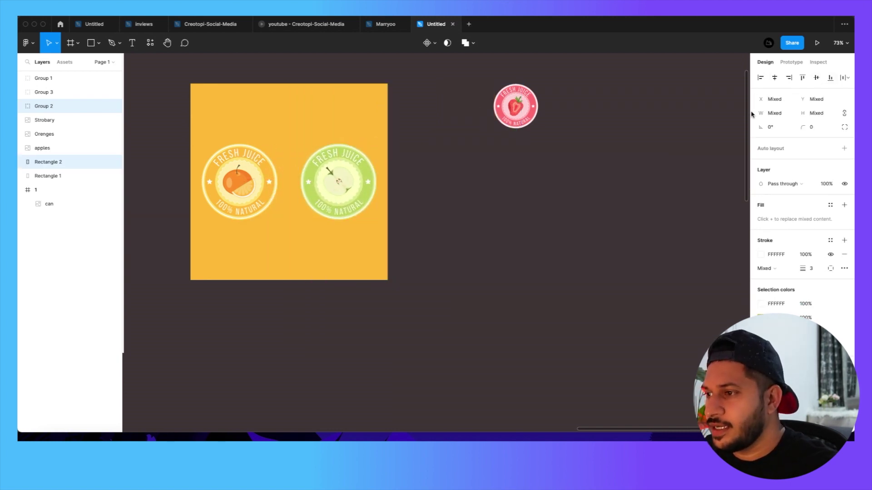
# Group the apple badge with the second rectangle, and group the orange badge with the first rectangle
pyautogui.click(447, 244)
pyautogui.moveTo(414, 191); pyautogui.dragTo(382, 151)
pyautogui.keyDown('shift'); pyautogui.click(366, 215); pyautogui.keyUp('shift')
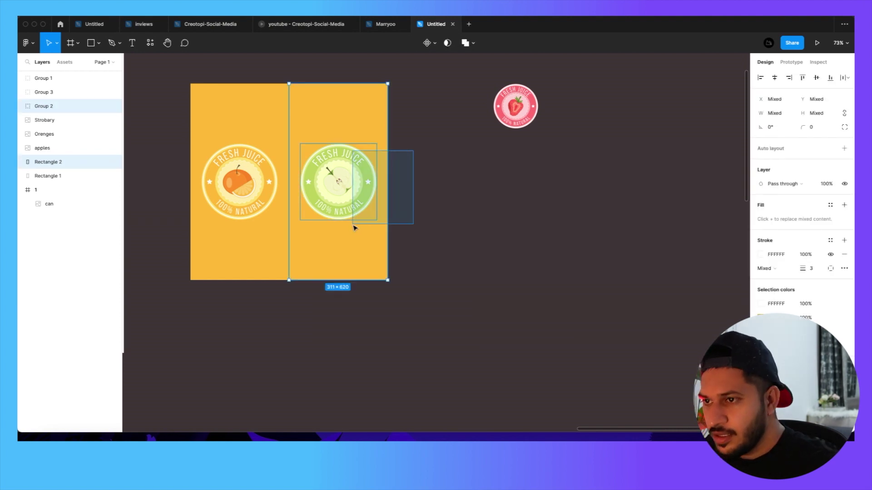
pyautogui.press('super+g')
pyautogui.moveTo(162, 145); pyautogui.dragTo(245, 235)
pyautogui.press('super+g')
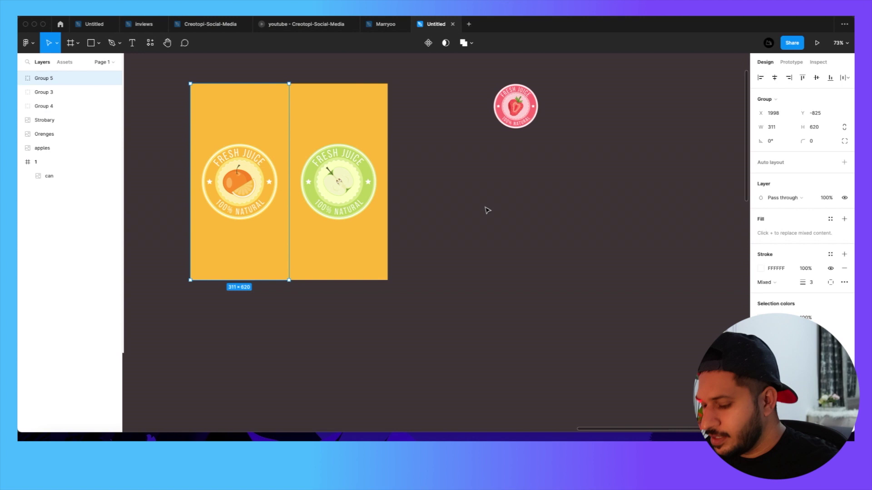
# Fill the rectangle behind the apple badge with the green C4D65C sampled from the badge's ring
pyautogui.doubleClick(353, 123)
pyautogui.press('i')
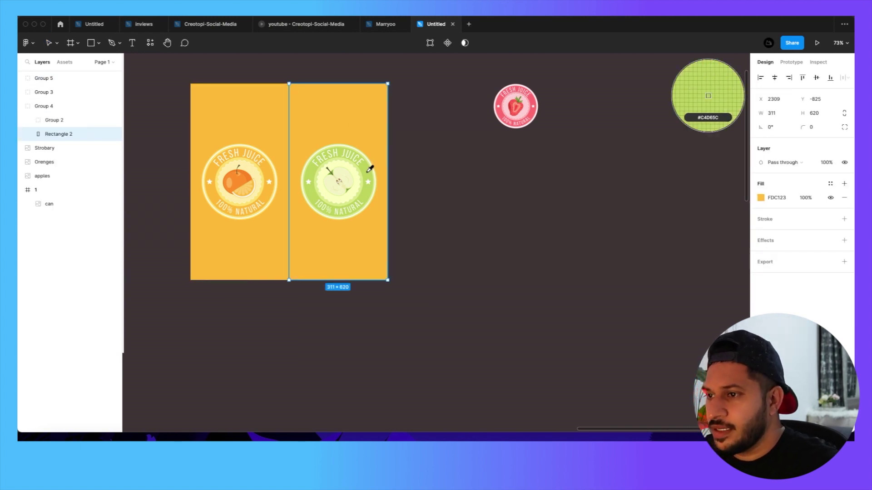
pyautogui.click(370, 170)
pyautogui.click(459, 238)
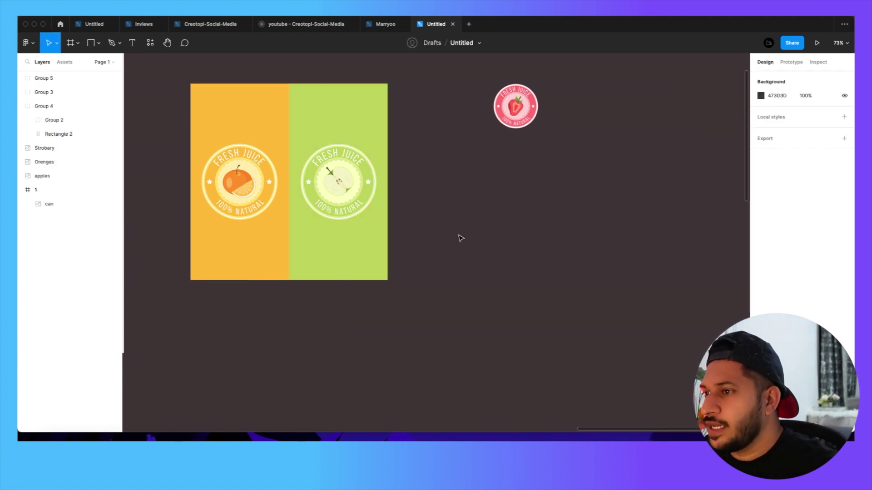
# Duplicate the green apple label and place the copy flush against the original's right edge
pyautogui.click(358, 117)
pyautogui.press('super+d')
pyautogui.moveTo(360, 131); pyautogui.dragTo(451, 142)
pyautogui.click(514, 142)
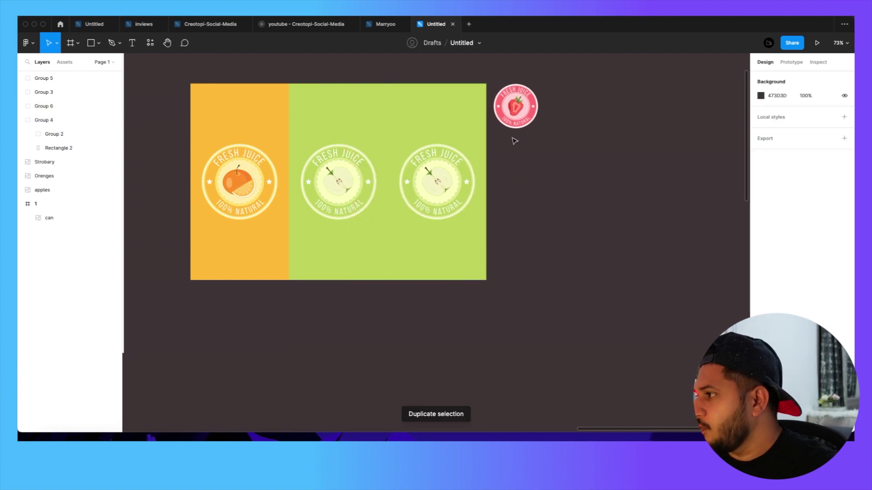
# Lock the strawberry badge's proportions and set its width to 240
pyautogui.click(507, 115)
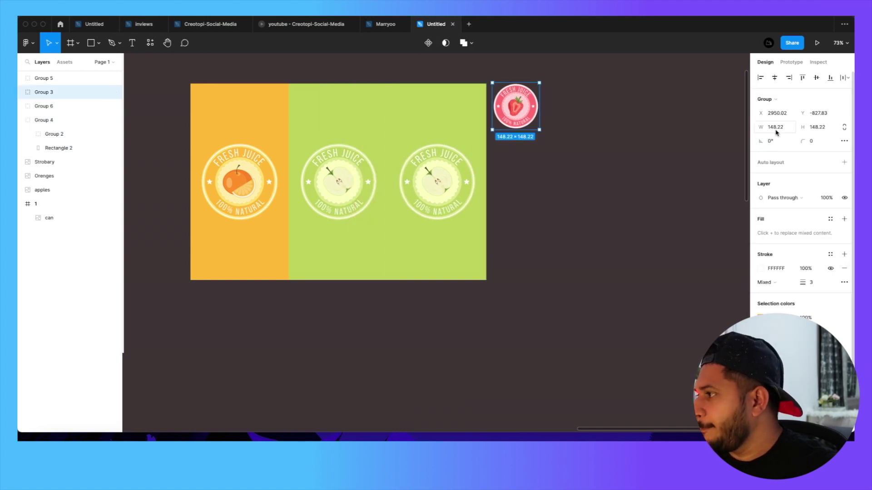
pyautogui.click(845, 127)
pyautogui.click(791, 129)
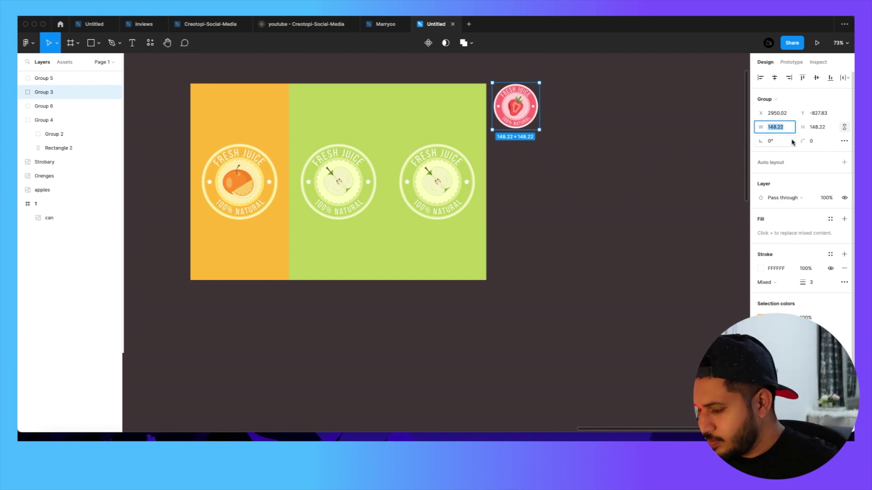
pyautogui.write('240')
pyautogui.press('Return')
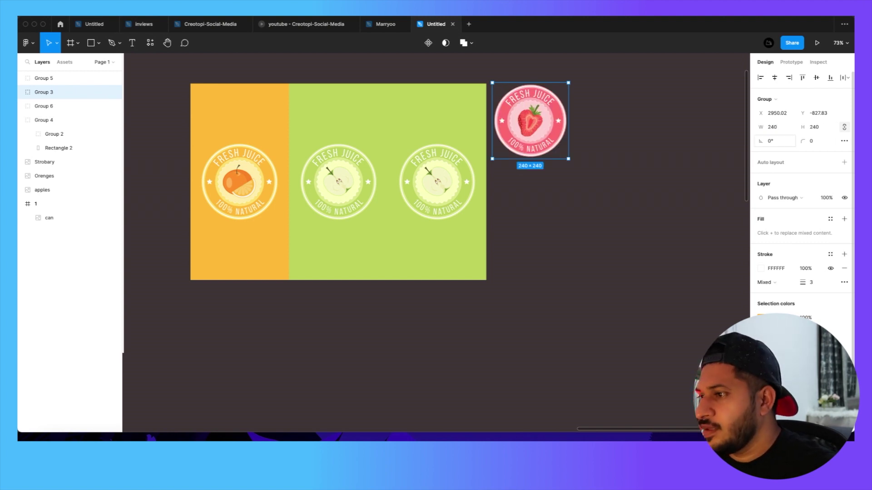
pyautogui.click(609, 255)
# Replace the apple badge on the third label with the strawberry badge, centred horizontally on the label
pyautogui.doubleClick(467, 188)
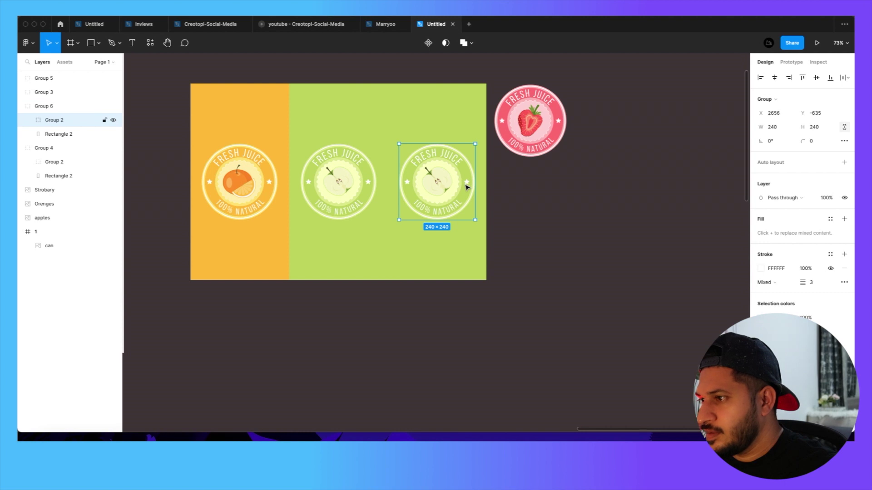
pyautogui.press('Delete')
pyautogui.moveTo(524, 140); pyautogui.dragTo(435, 202)
pyautogui.keyDown('shift'); pyautogui.click(449, 121); pyautogui.keyUp('shift')
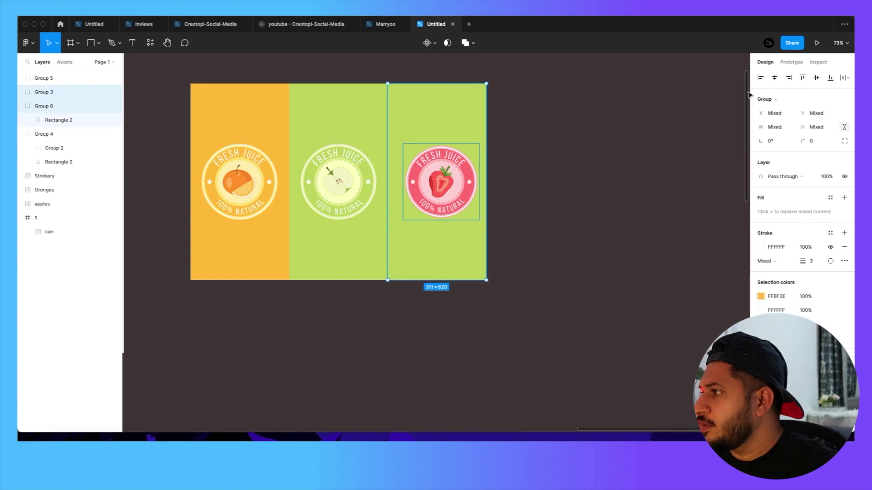
pyautogui.click(774, 79)
pyautogui.click(543, 152)
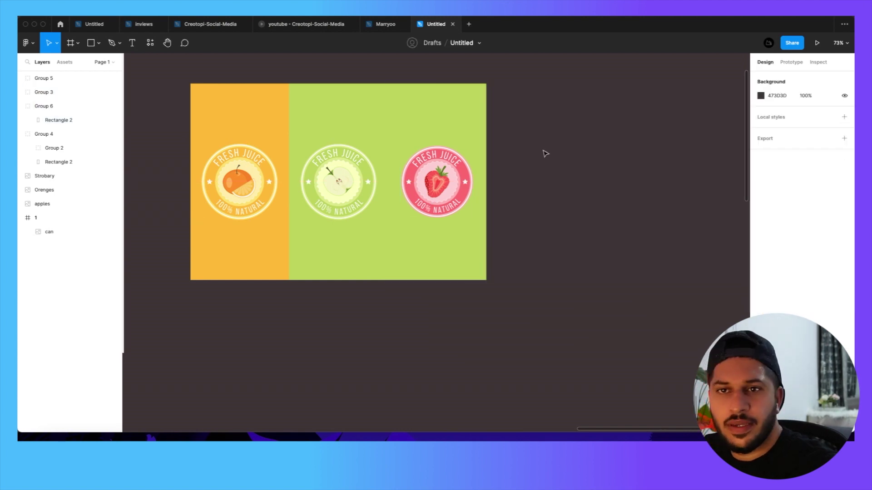
# Fill the third label with the pink sampled from the strawberry badge's ring and group it with the badge
pyautogui.click(445, 131)
pyautogui.press('i')
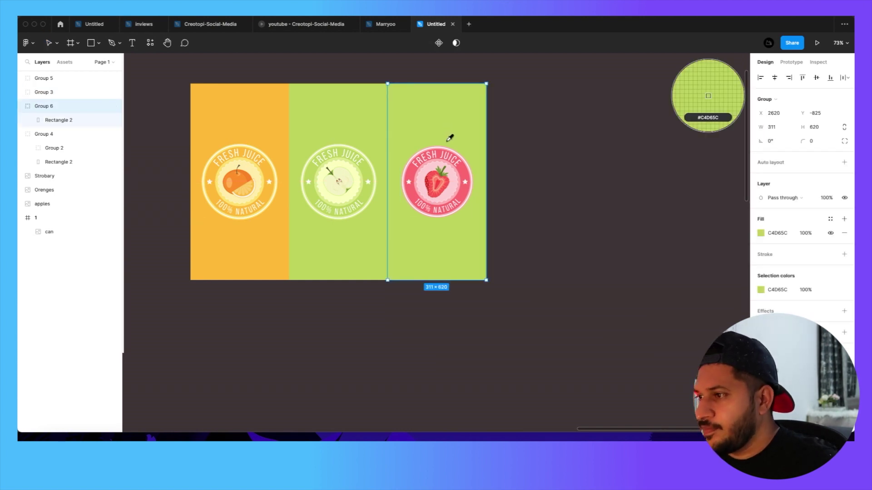
pyautogui.click(469, 175)
pyautogui.click(532, 197)
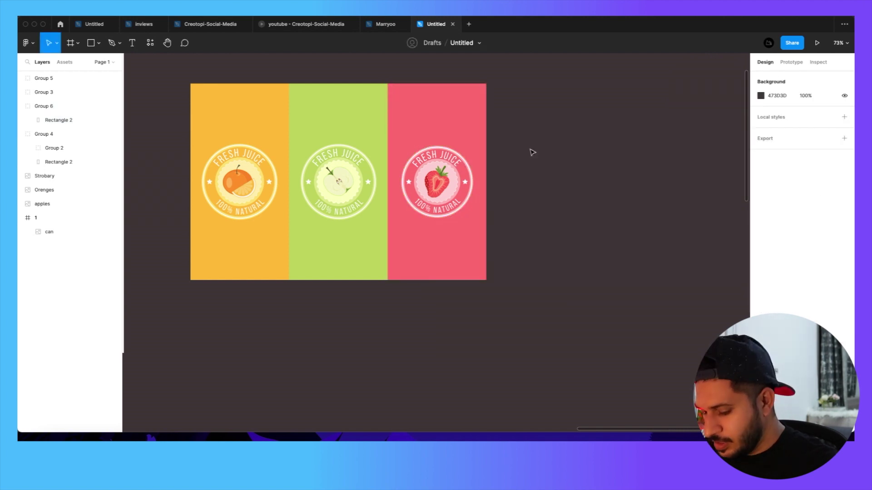
pyautogui.moveTo(530, 150); pyautogui.dragTo(443, 232)
pyautogui.hotkey('ctrl', 'g')
pyautogui.click(559, 239)
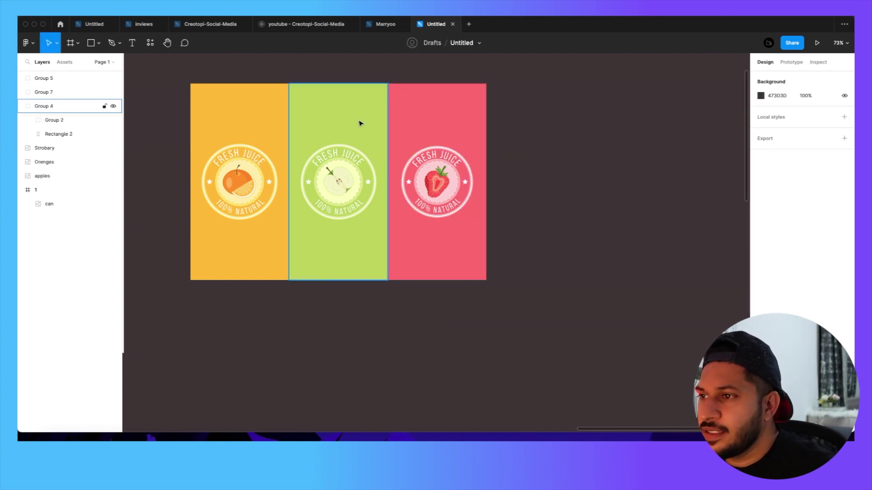
# Group the orange, green and pink labels together and rename the group as label
pyautogui.click(354, 114)
pyautogui.keyDown('shift'); pyautogui.click(440, 120); pyautogui.keyUp('shift')
pyautogui.keyDown('shift'); pyautogui.click(261, 120); pyautogui.keyUp('shift')
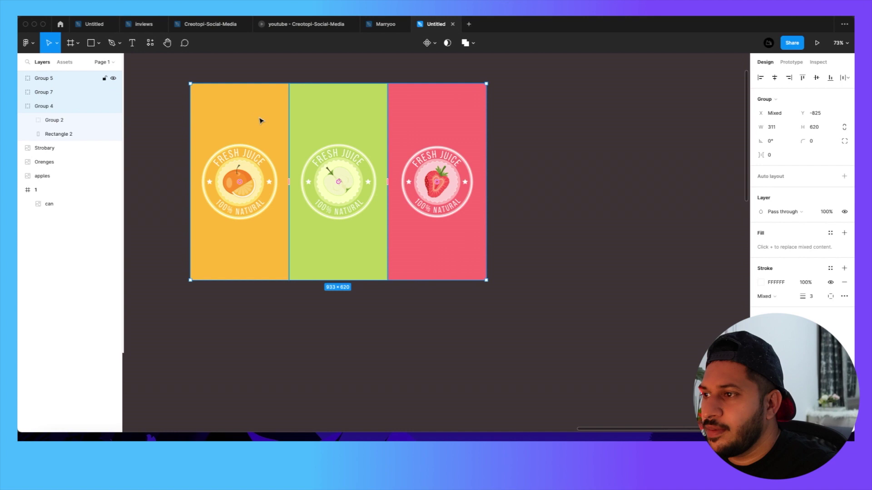
pyautogui.click(176, 111)
pyautogui.moveTo(160, 107); pyautogui.dragTo(521, 299)
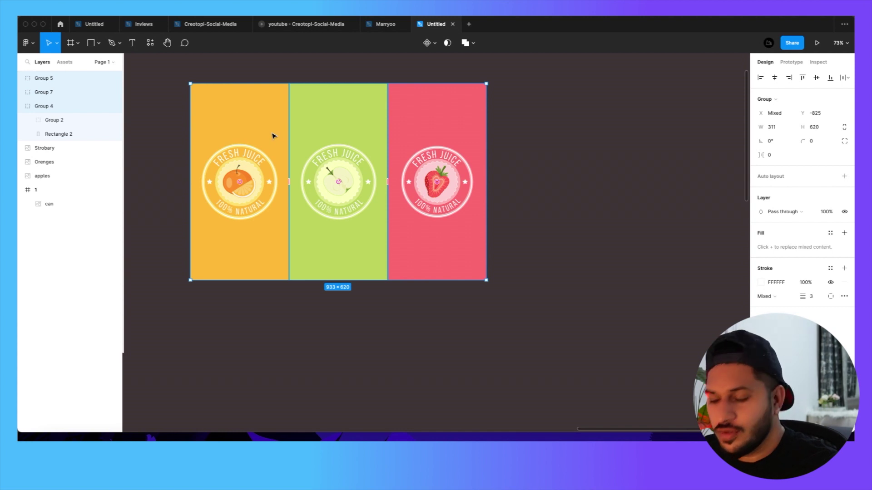
pyautogui.press('super+g')
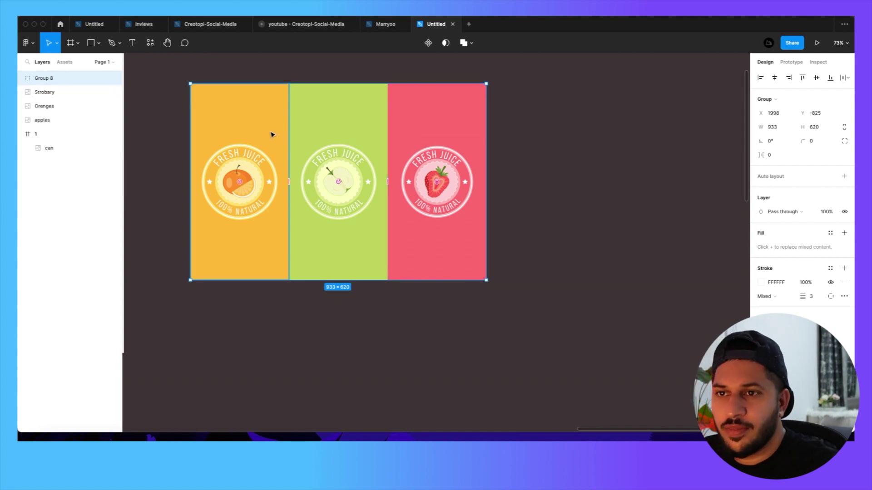
pyautogui.doubleClick(43, 78)
pyautogui.press('BackSpace')
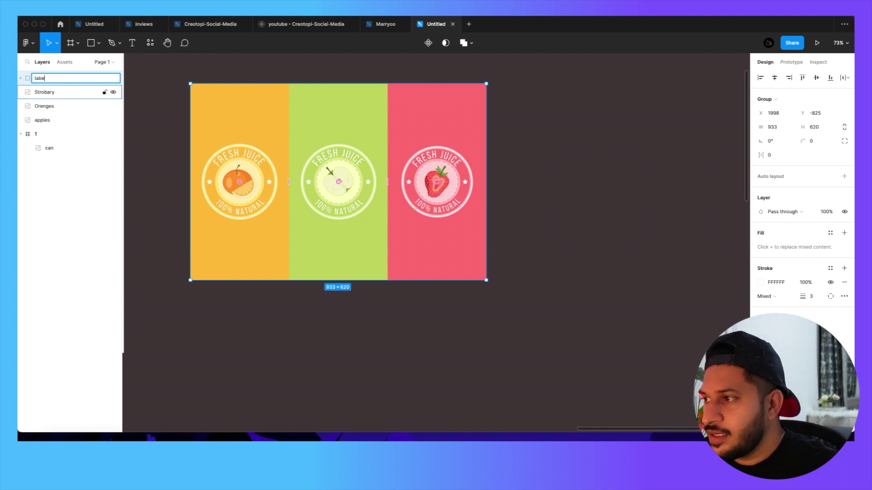
pyautogui.write('label')
pyautogui.click(527, 163)
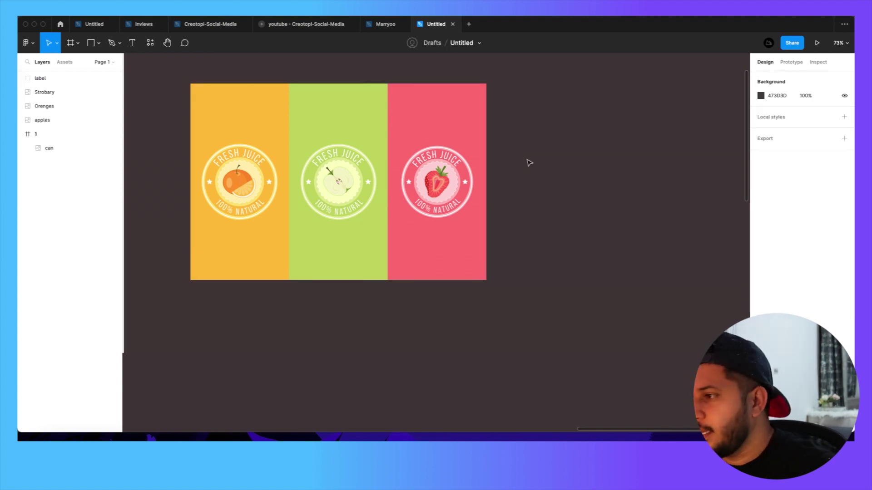
# Convert the group of three fruit labels into a component
pyautogui.scroll(-5, 576, 178)
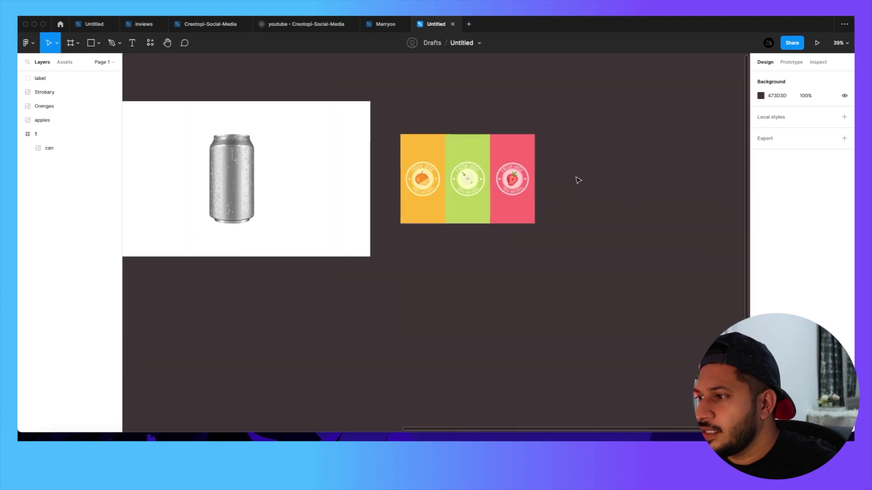
pyautogui.hscroll(2, 554, 208)
pyautogui.click(459, 191)
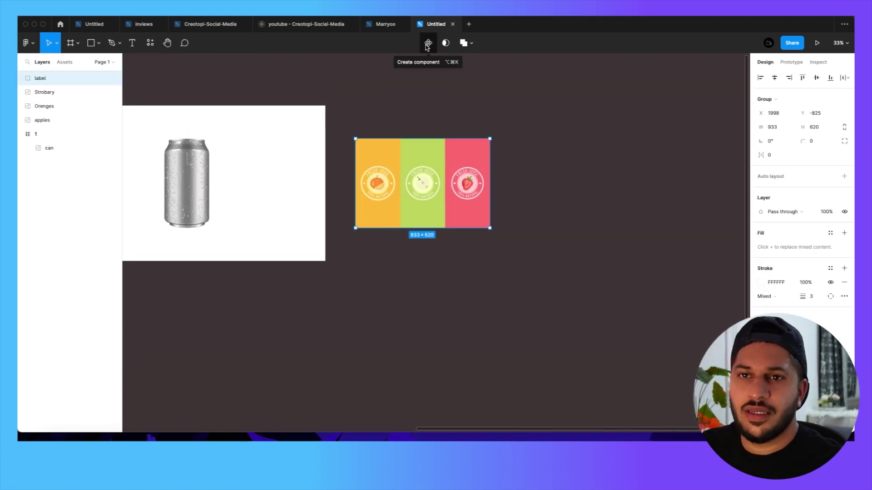
pyautogui.click(427, 44)
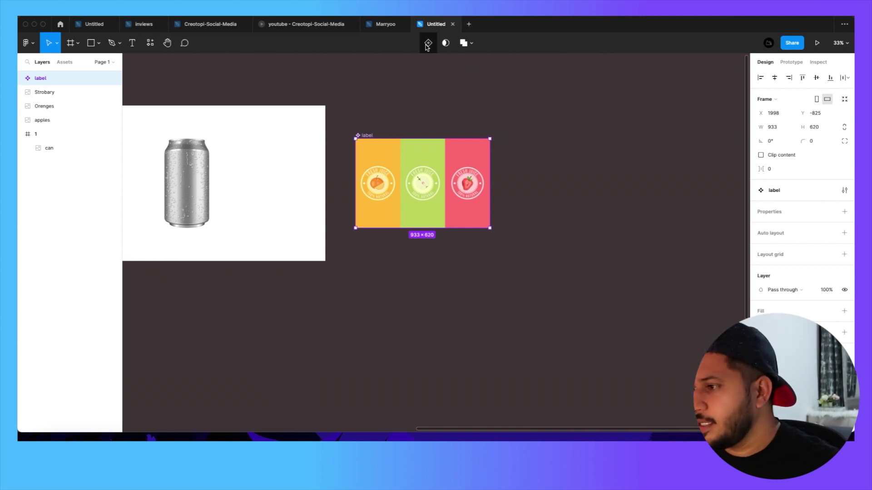
# Move the label component to the left of the slide frame, level with the frame's top edge
pyautogui.scroll(-4, 485, 178)
pyautogui.click(576, 206)
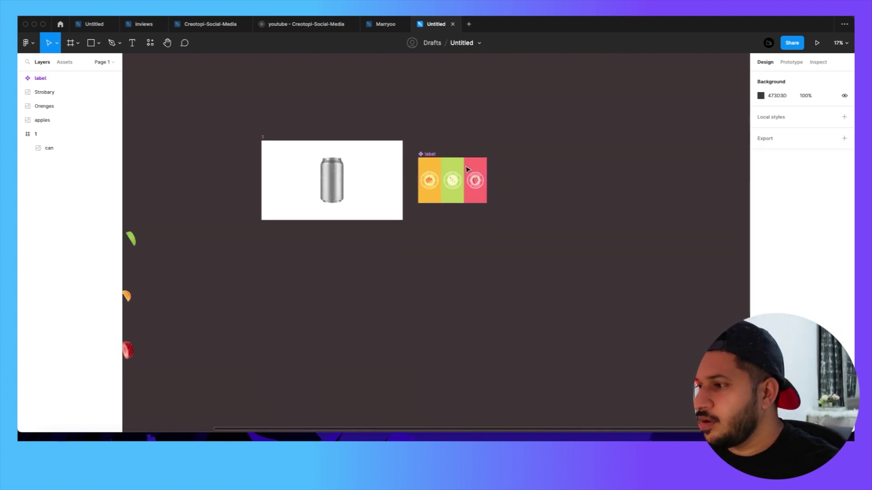
pyautogui.moveTo(431, 157); pyautogui.dragTo(179, 139)
pyautogui.click(467, 182)
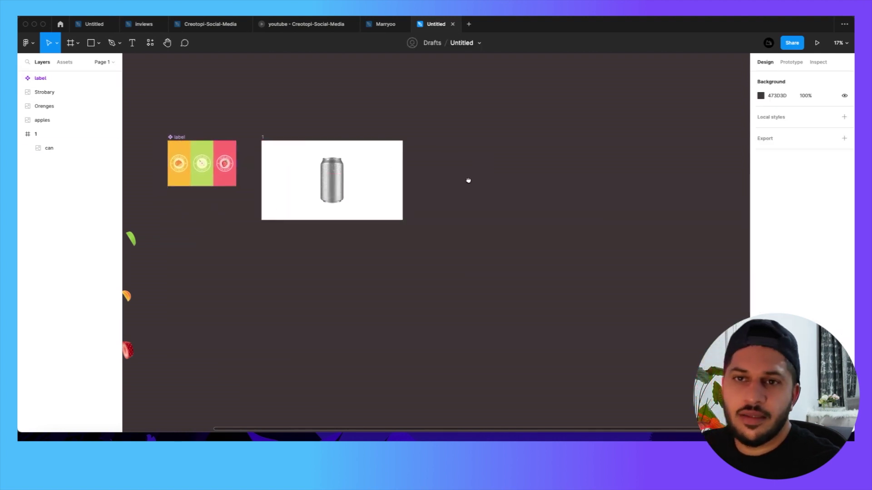
# Duplicate the can image in place inside frame 1
pyautogui.scroll(-1, 472, 169)
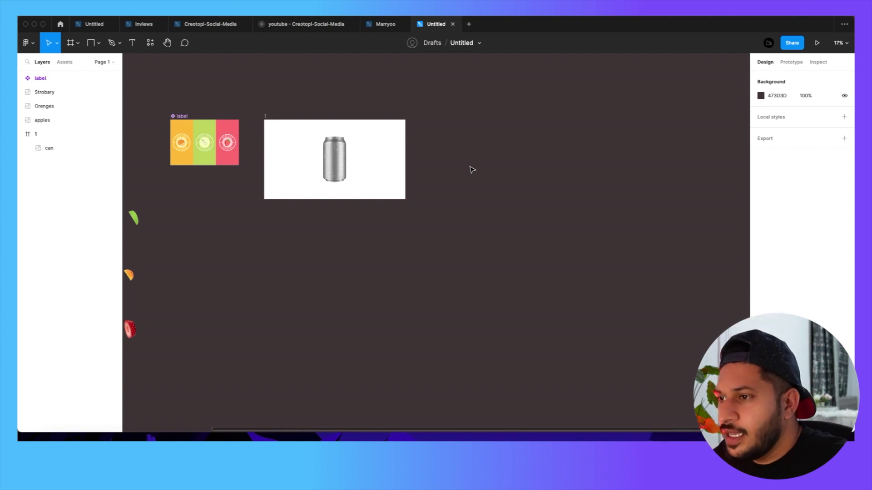
pyautogui.scroll(6, 379, 160)
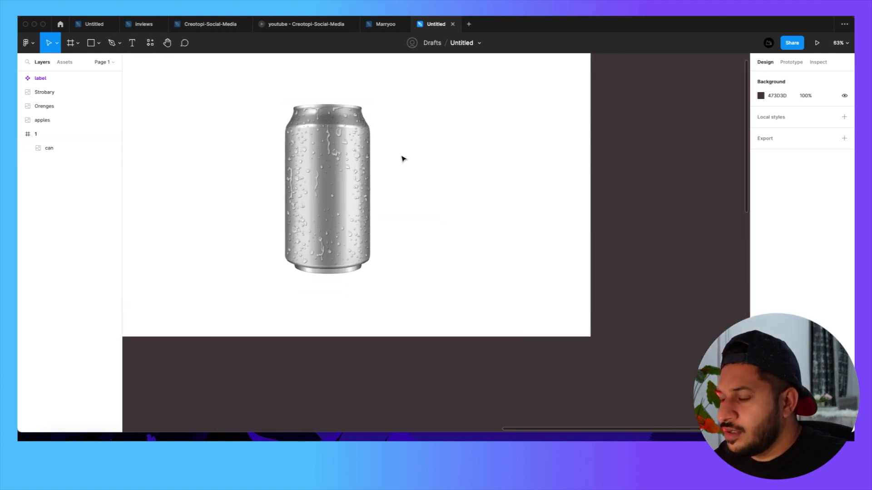
pyautogui.scroll(2, 512, 181)
pyautogui.scroll(-2, 515, 180)
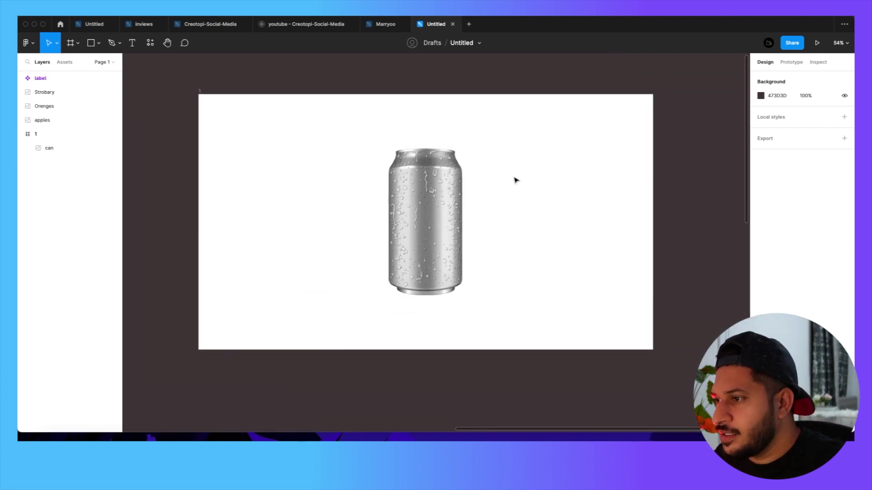
pyautogui.scroll(-3, 514, 180)
pyautogui.click(455, 197)
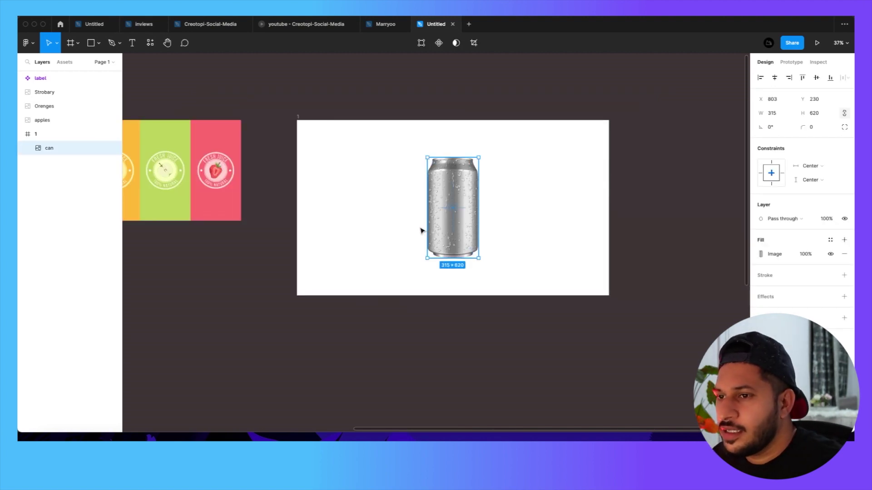
pyautogui.click(237, 238)
pyautogui.click(212, 203)
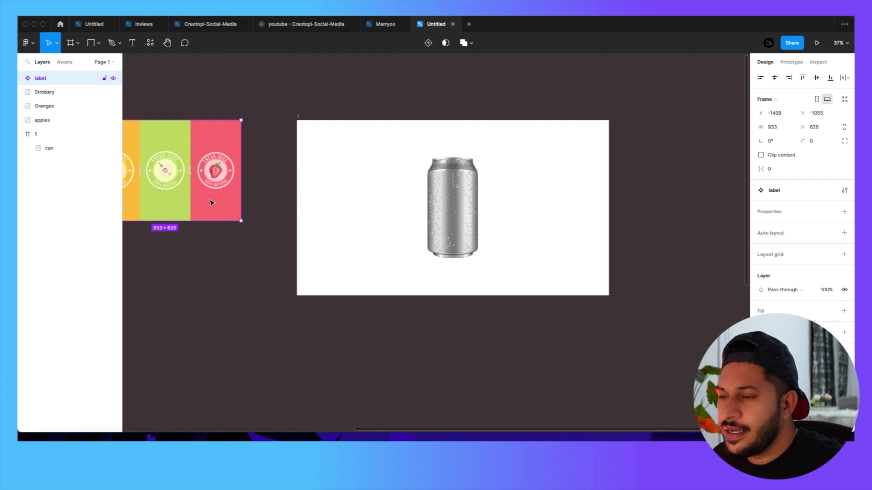
pyautogui.click(440, 221)
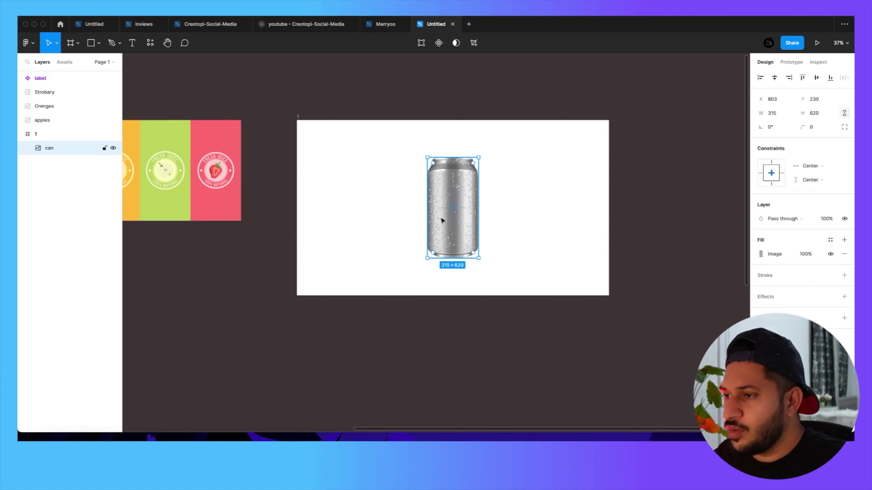
pyautogui.hotkey('ctrl', 'd')
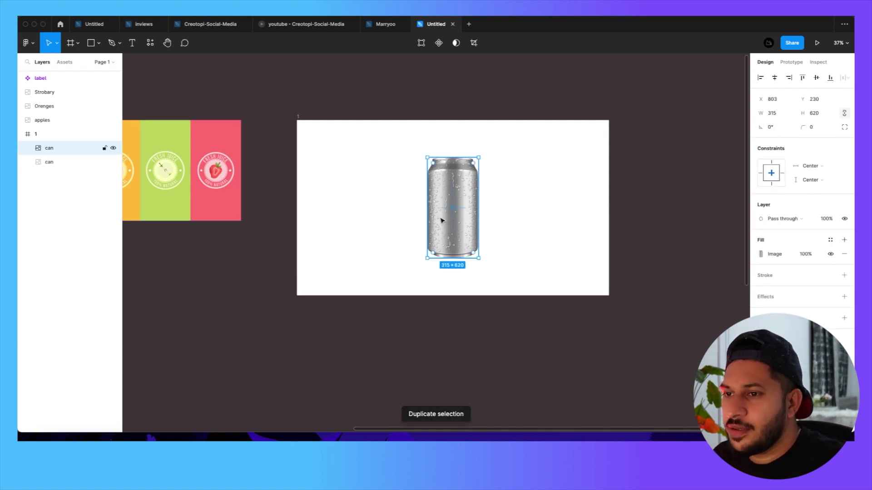
# Place a copy of the label component over the can, aligned with its left edge, and mask it with the duplicate can
pyautogui.click(189, 193)
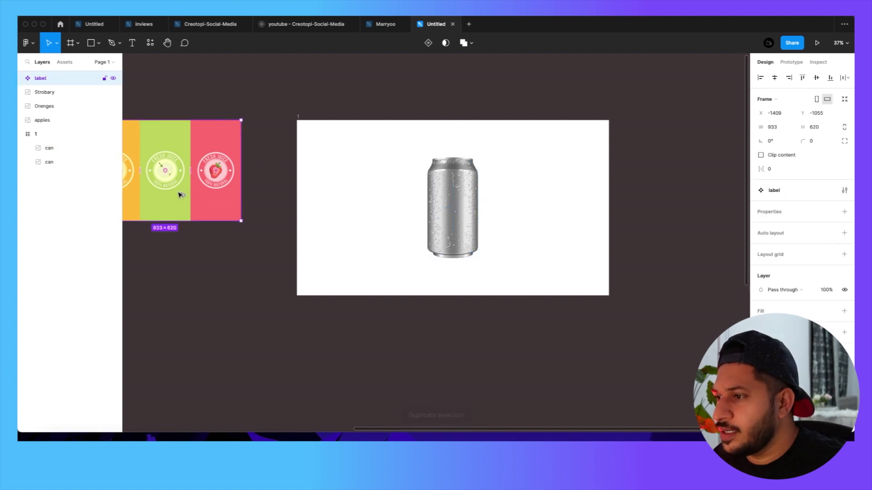
pyautogui.keyDown('alt'); pyautogui.moveTo(179, 192); pyautogui.dragTo(518, 235); pyautogui.keyUp('alt')
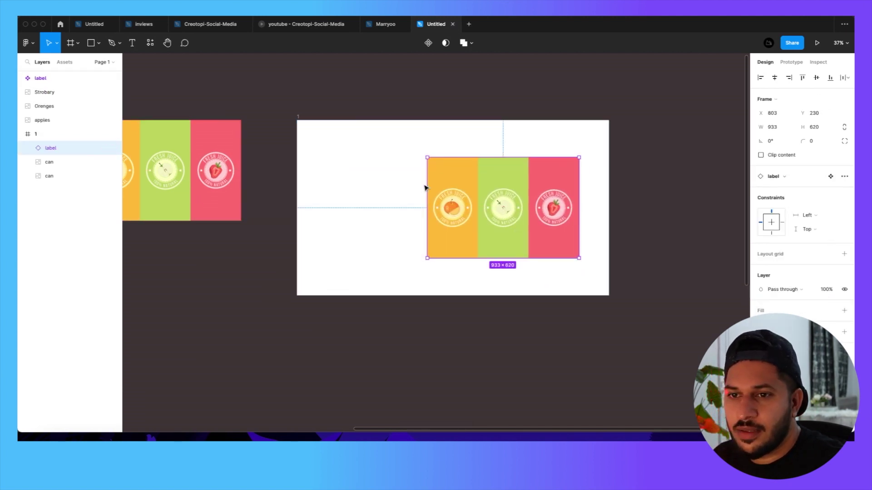
pyautogui.keyDown('shift'); pyautogui.click(66, 165); pyautogui.keyUp('shift')
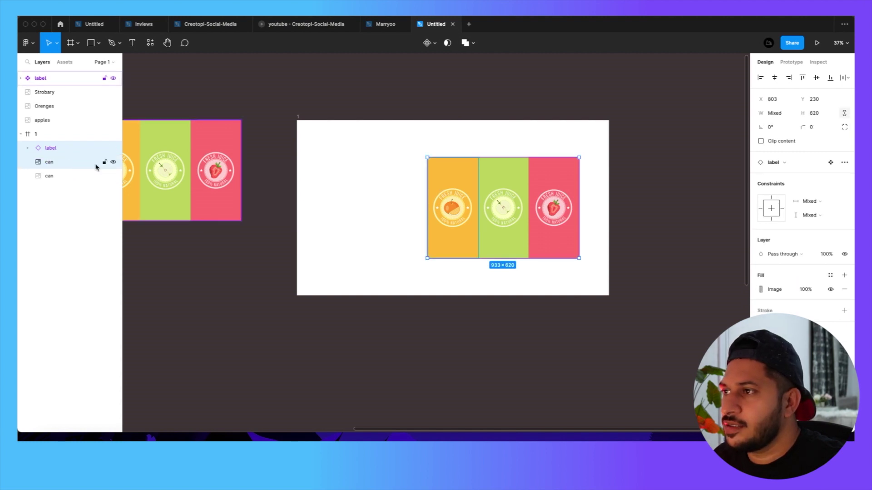
pyautogui.click(448, 44)
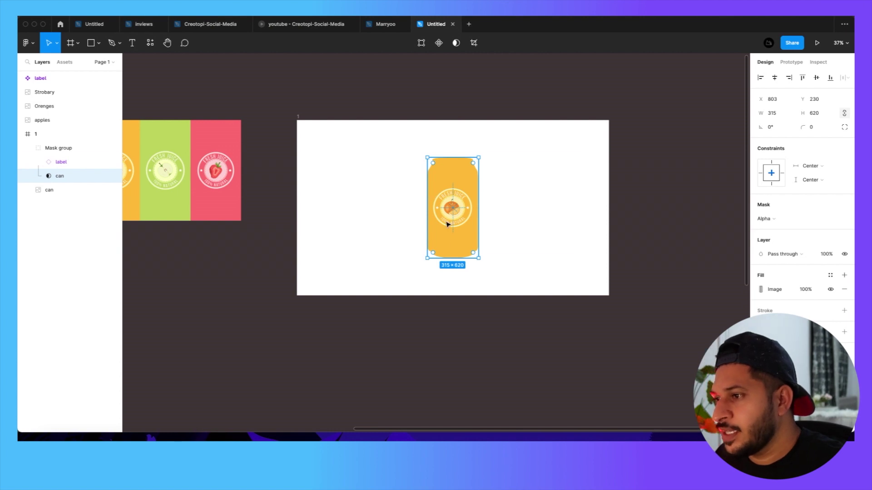
pyautogui.click(467, 229)
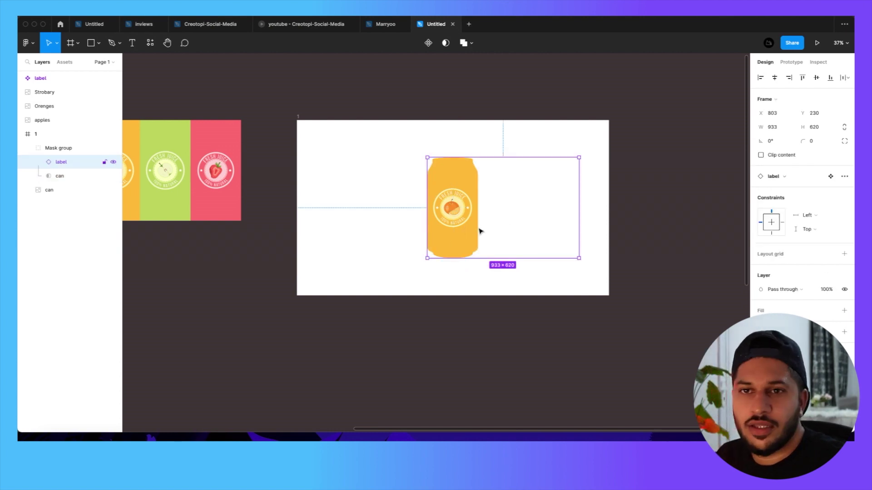
pyautogui.click(470, 287)
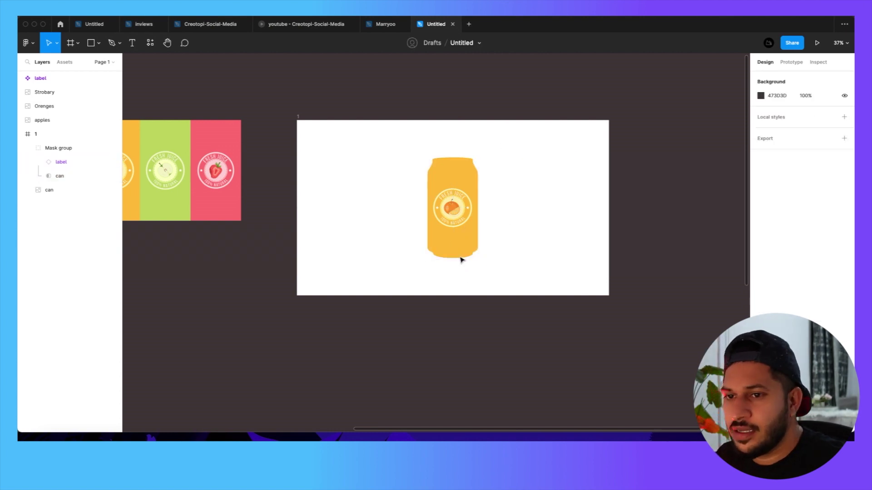
# Set the blend mode of the label inside the mask group to Multiply
pyautogui.click(460, 250)
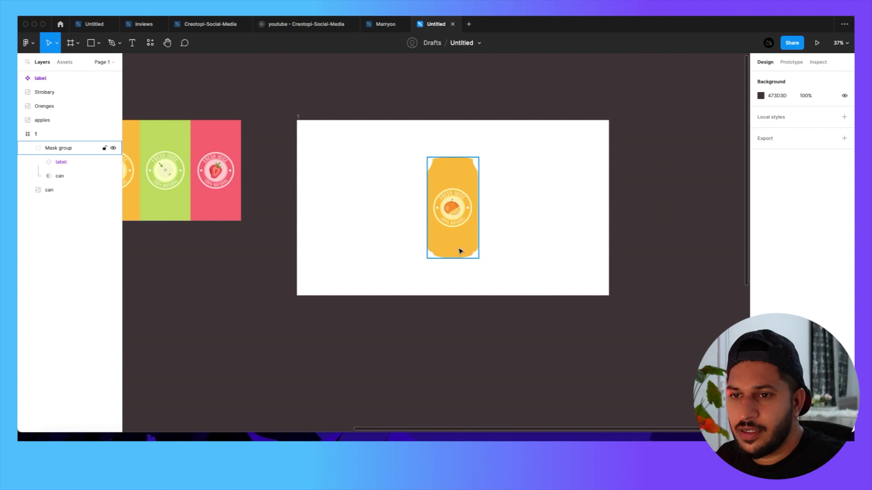
pyautogui.click(69, 164)
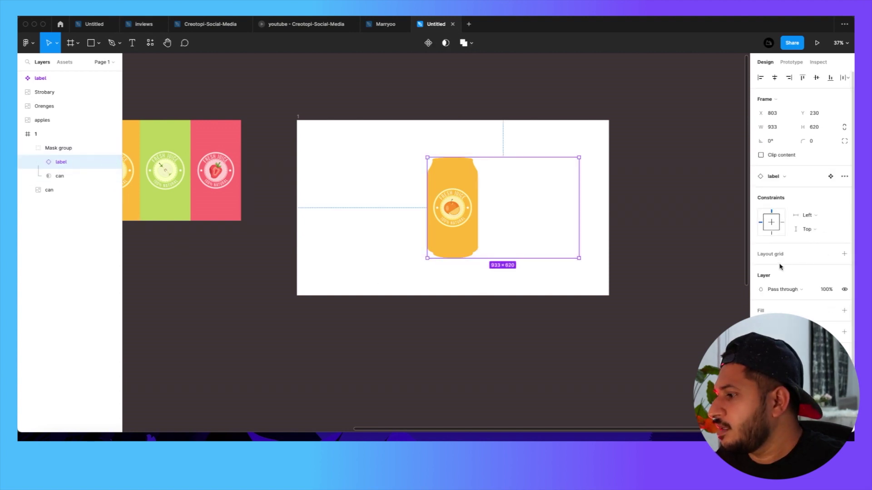
pyautogui.scroll(-1, 784, 222)
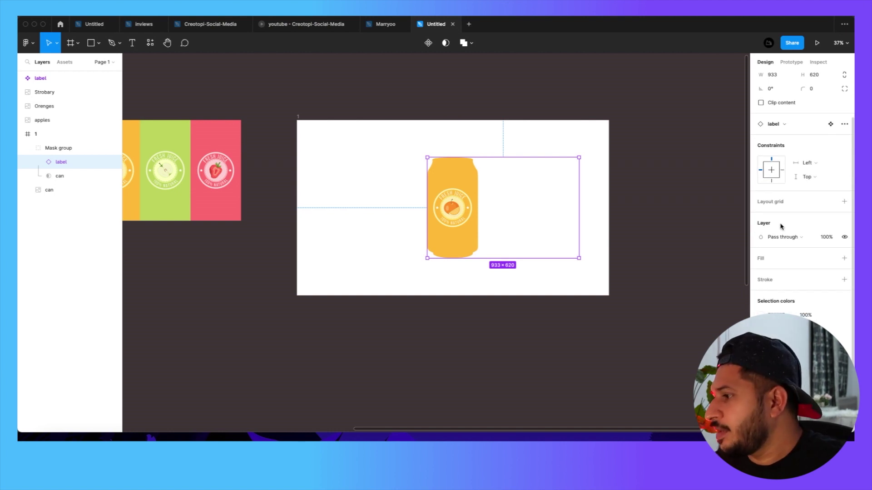
pyautogui.click(789, 238)
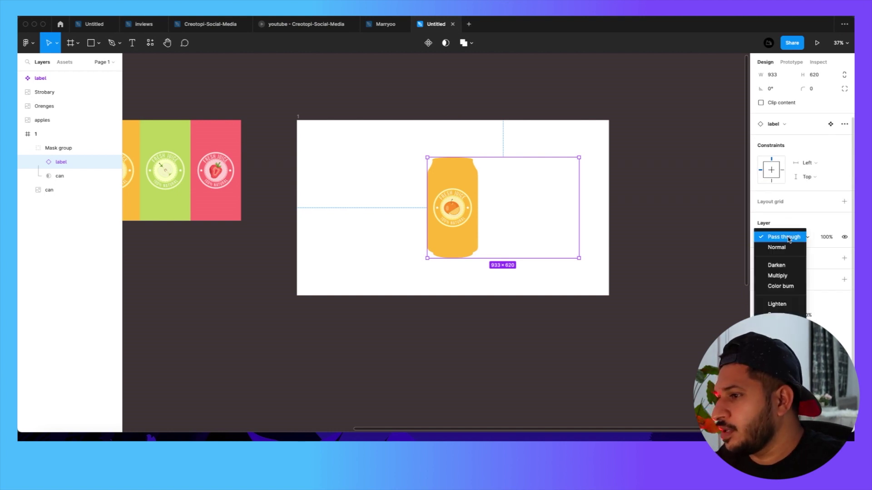
pyautogui.click(783, 276)
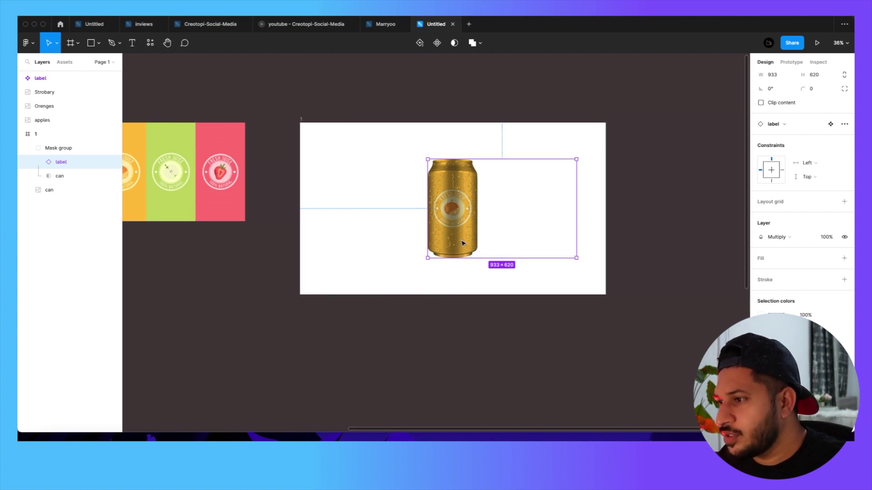
# Set the width of the orange label's round emblem to 250 with proportions locked in the main label component
pyautogui.scroll(-1, 454, 245)
pyautogui.hscroll(-3, 426, 241)
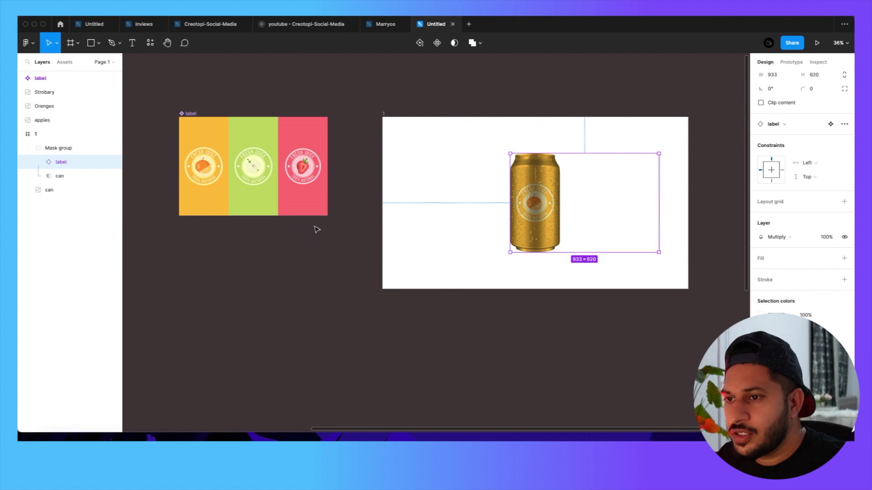
pyautogui.click(197, 190)
pyautogui.doubleClick(203, 174)
pyautogui.doubleClick(203, 175)
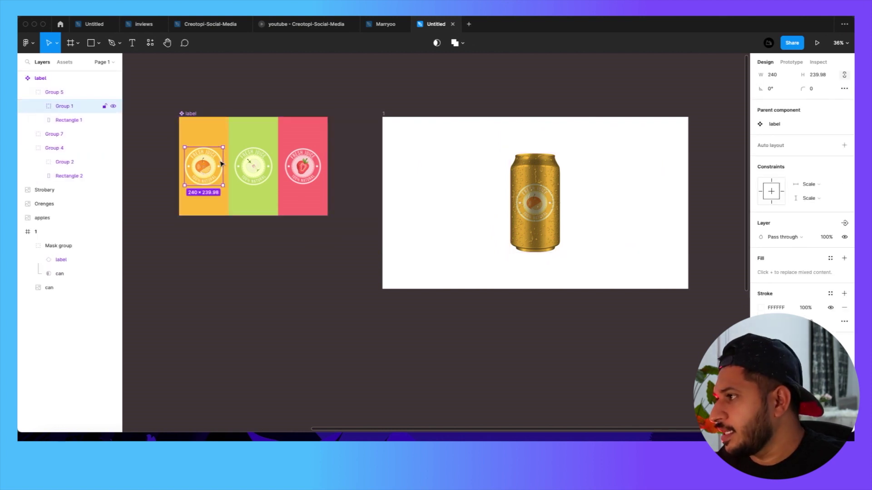
pyautogui.scroll(2, 790, 100)
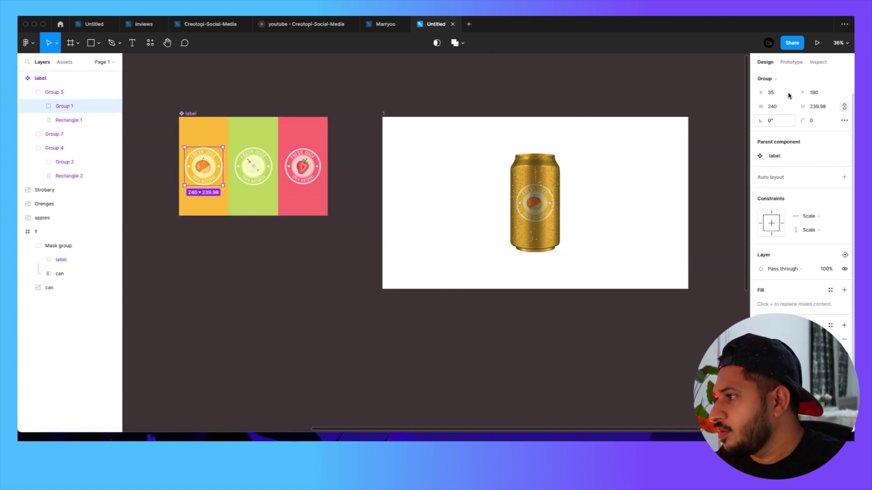
pyautogui.click(788, 130)
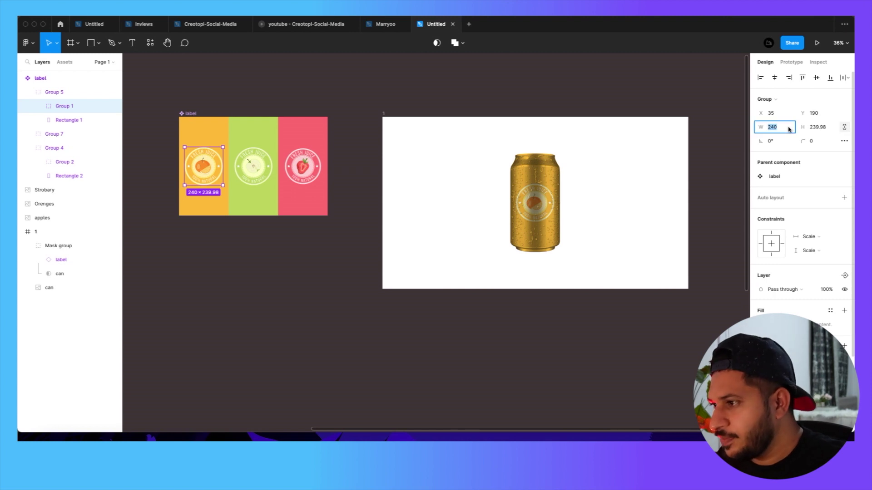
pyautogui.write('250')
pyautogui.press('Return')
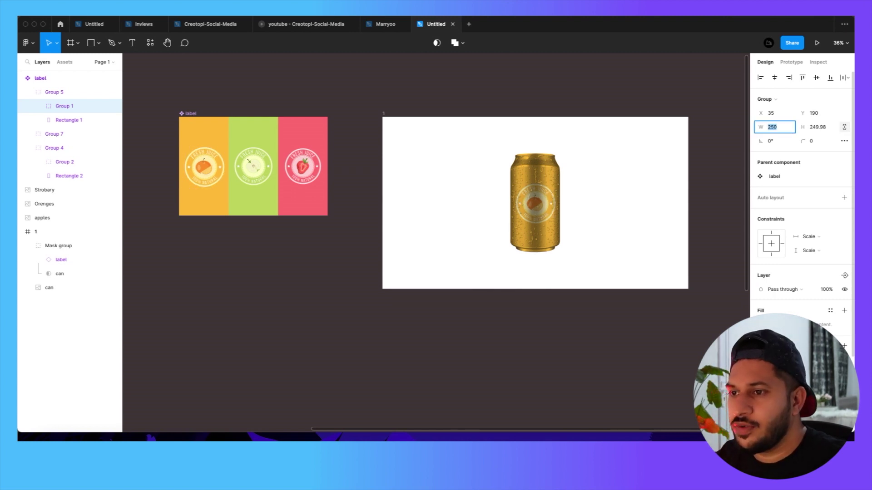
# Set the widths of the apple and strawberry emblems in the main label component to 250 each
pyautogui.press('alt')
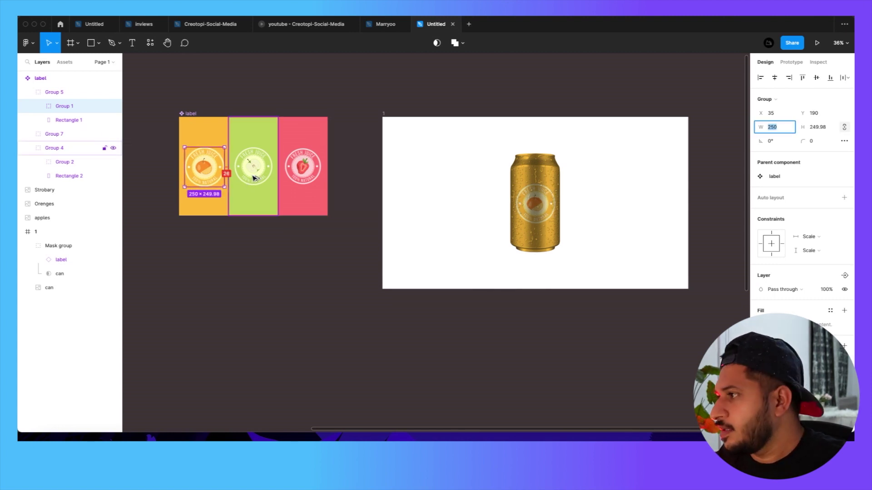
pyautogui.click(254, 178)
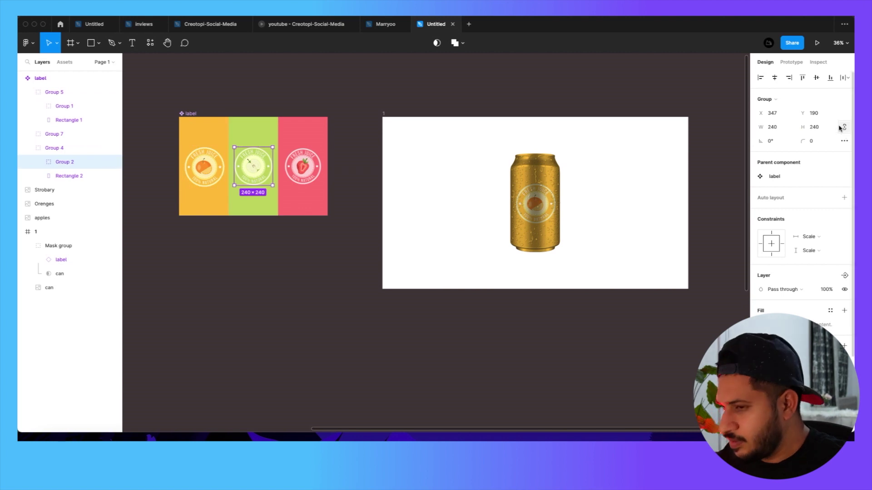
pyautogui.click(784, 128)
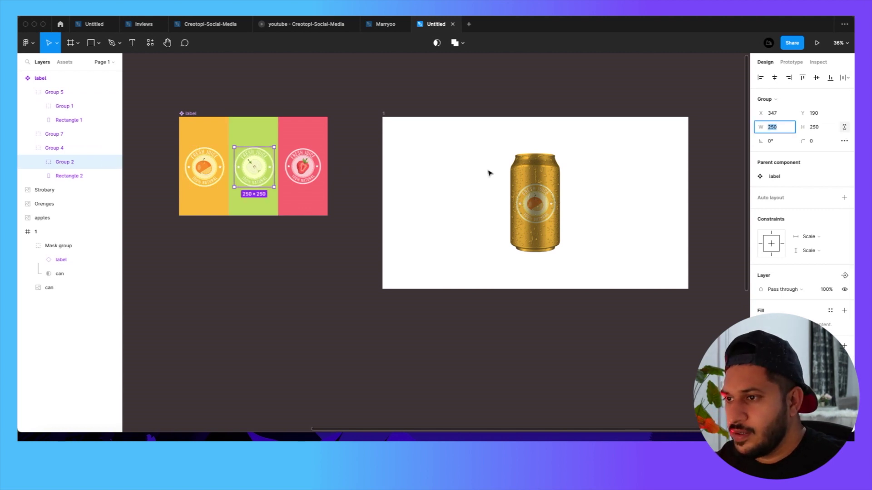
pyautogui.click(309, 168)
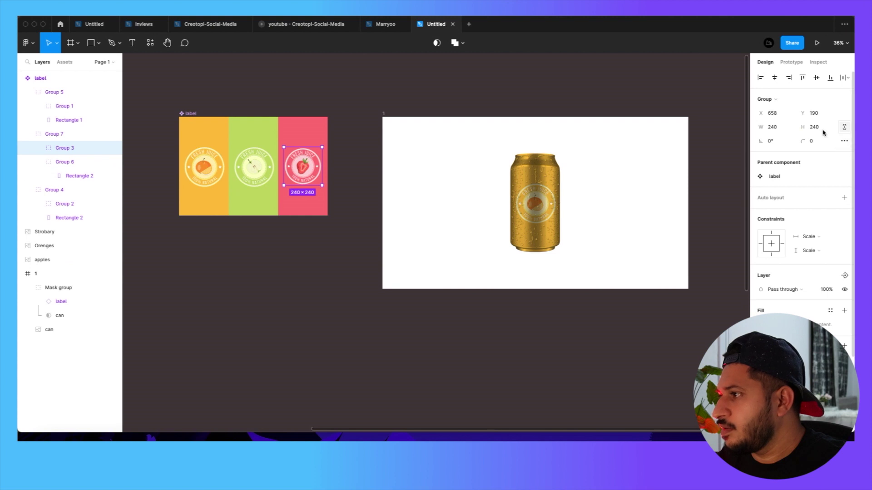
pyautogui.click(786, 130)
pyautogui.write('250')
pyautogui.press('Return')
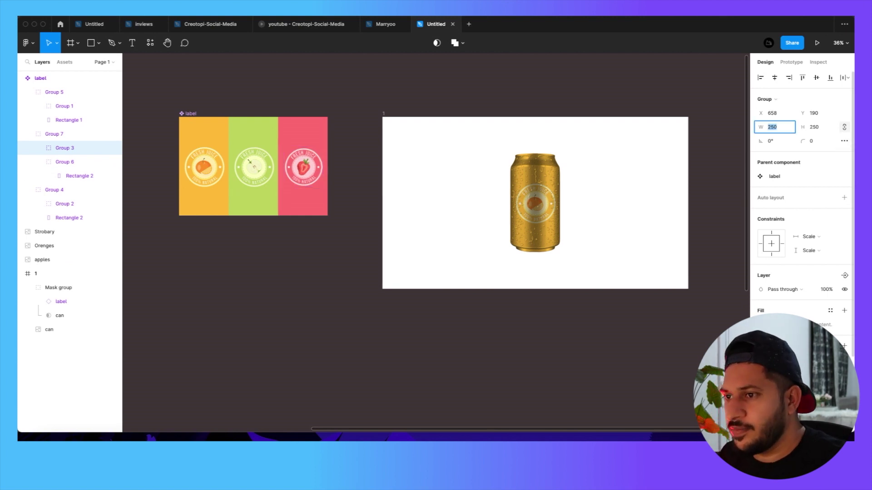
pyautogui.click(286, 287)
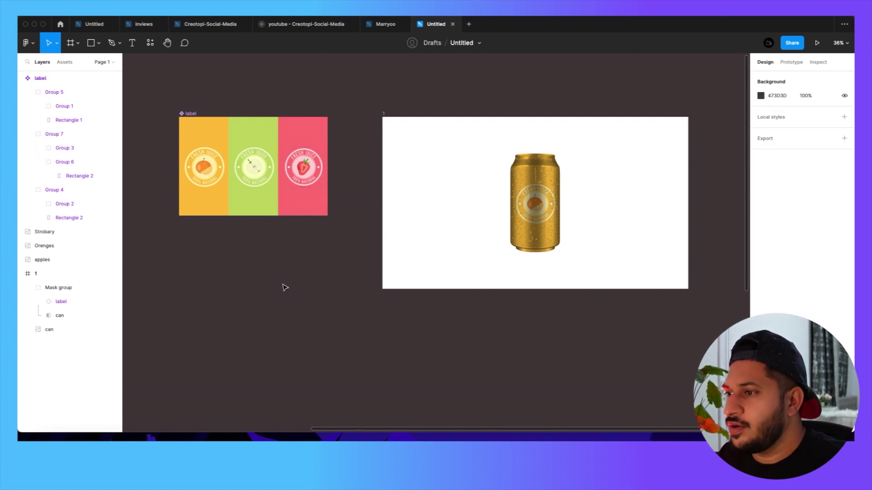
# Draw a 1080 high rectangle to the right of frame 1, level with its top edge, and set its width to 1920
pyautogui.hscroll(5, 296, 289)
pyautogui.scroll(-2, 296, 289)
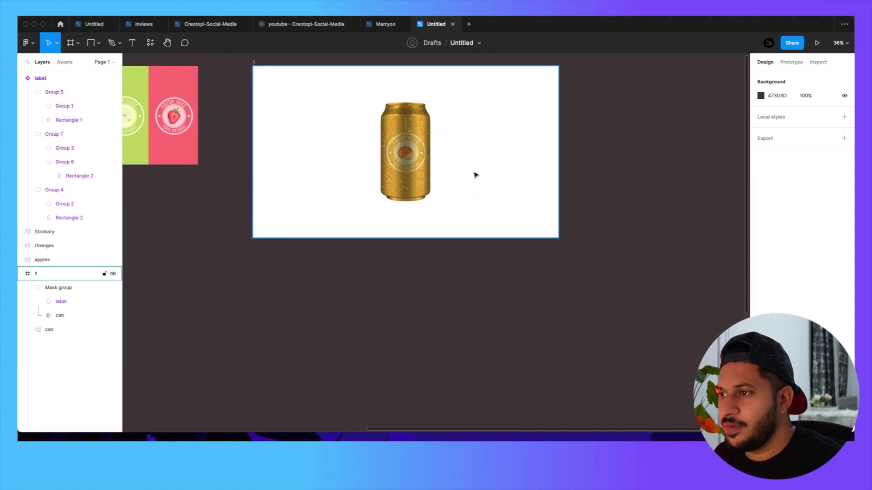
pyautogui.scroll(3, 476, 175)
pyautogui.scroll(2, 475, 182)
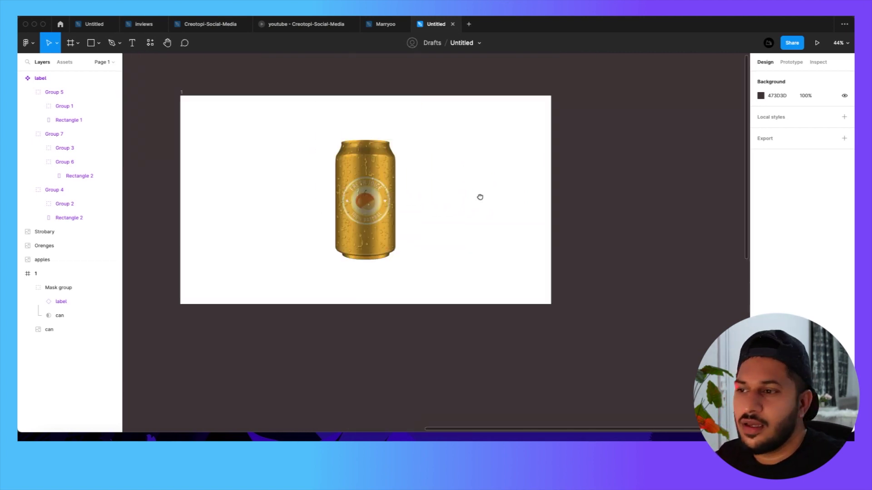
pyautogui.scroll(-3, 482, 201)
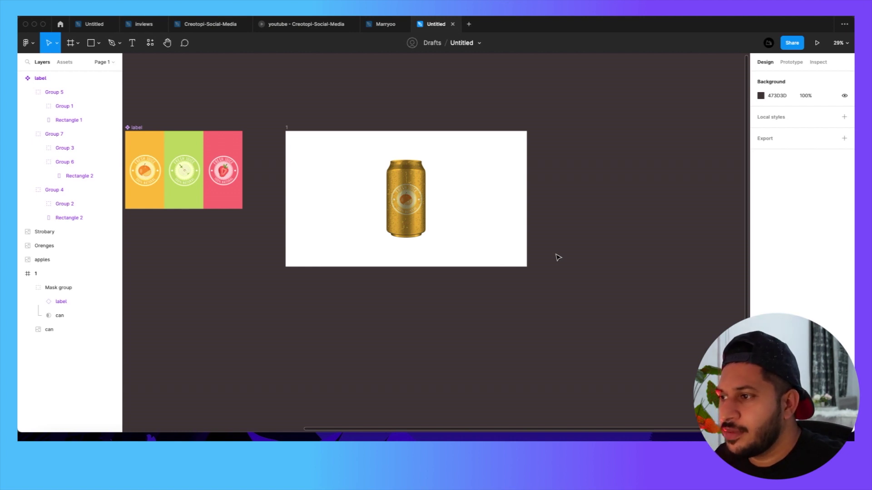
pyautogui.hscroll(5, 387, 281)
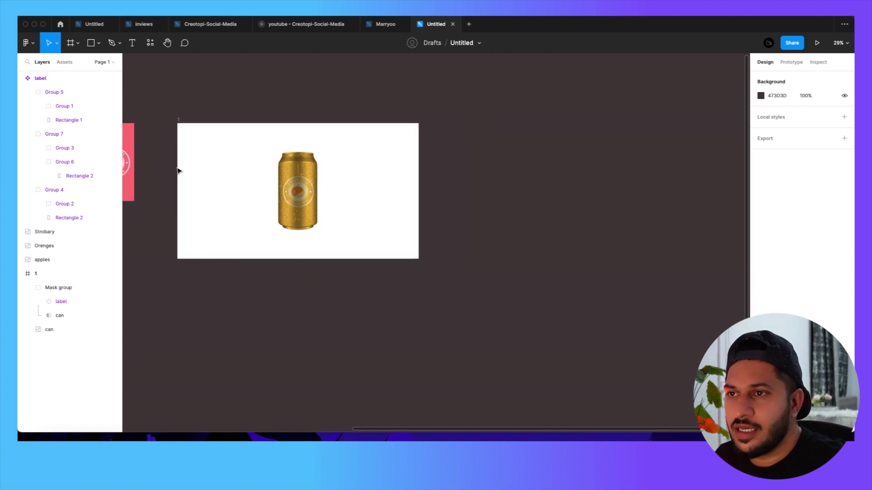
pyautogui.click(91, 44)
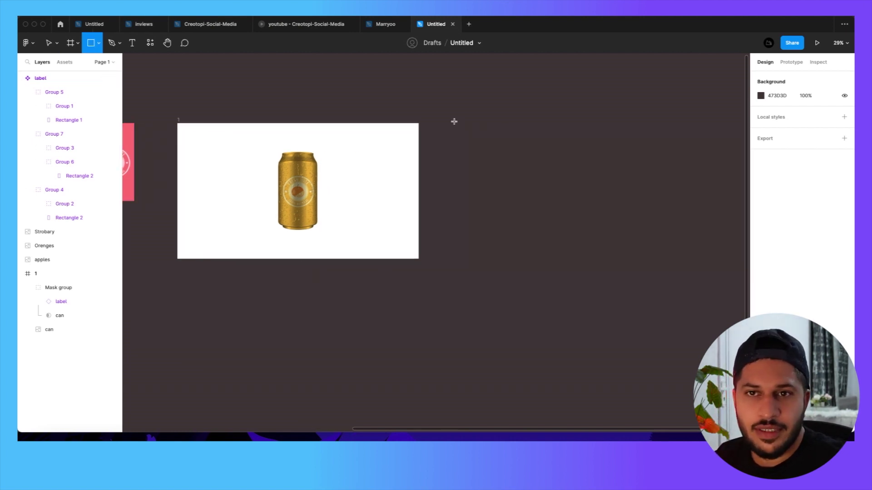
pyautogui.moveTo(454, 122); pyautogui.dragTo(610, 259)
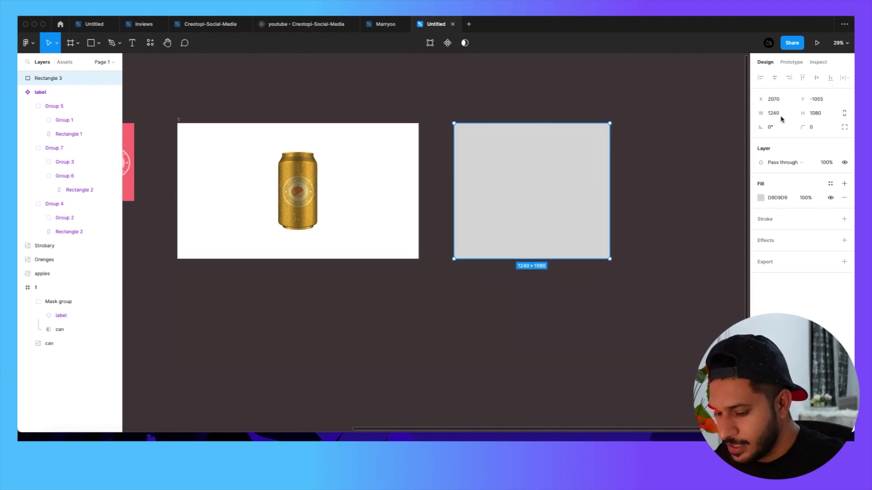
pyautogui.click(775, 114)
pyautogui.write('19')
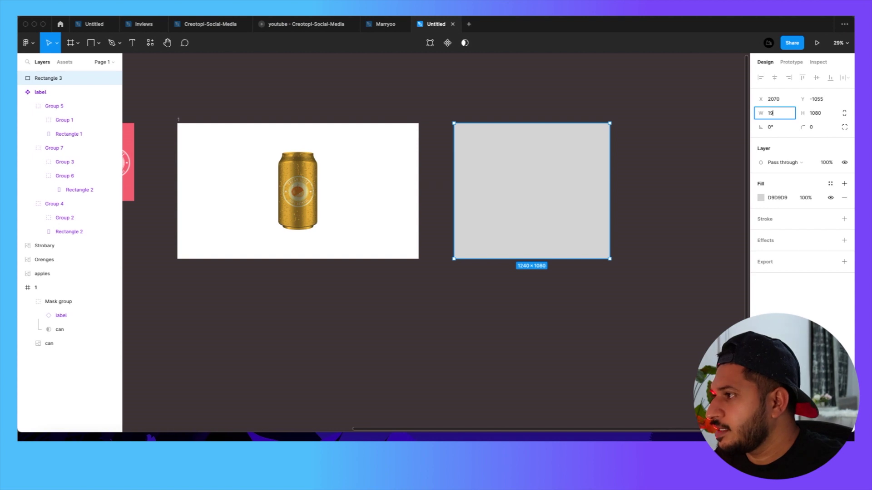
pyautogui.write('20')
pyautogui.press('Return')
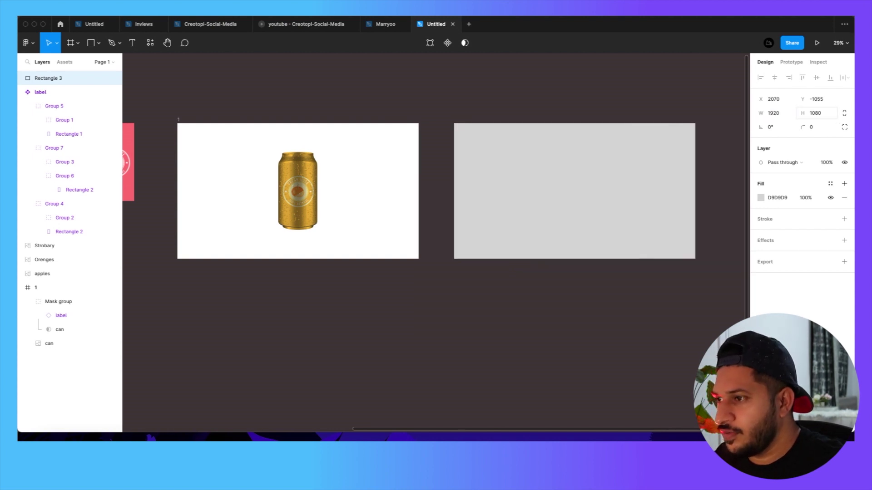
pyautogui.click(430, 288)
# Fill the new rectangle with the orange label's background colour, sampled with the eyedropper
pyautogui.scroll(-1, 440, 285)
pyautogui.hscroll(-3, 439, 284)
pyautogui.click(571, 217)
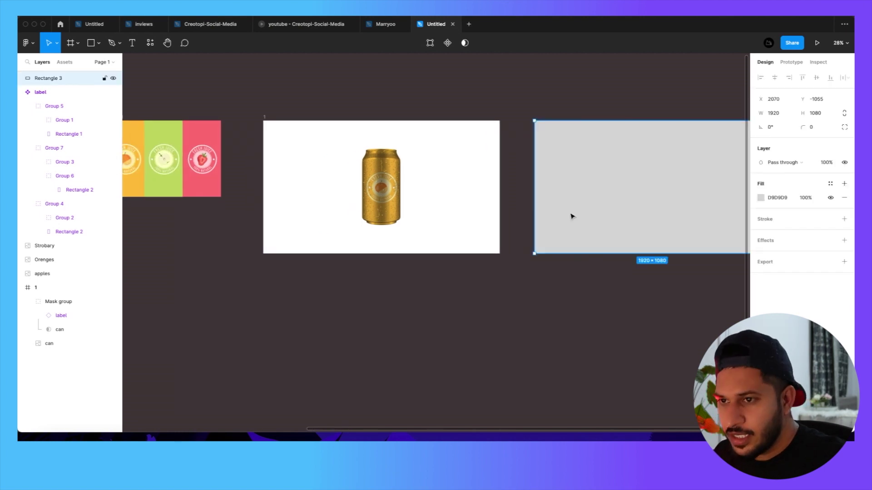
pyautogui.press('i')
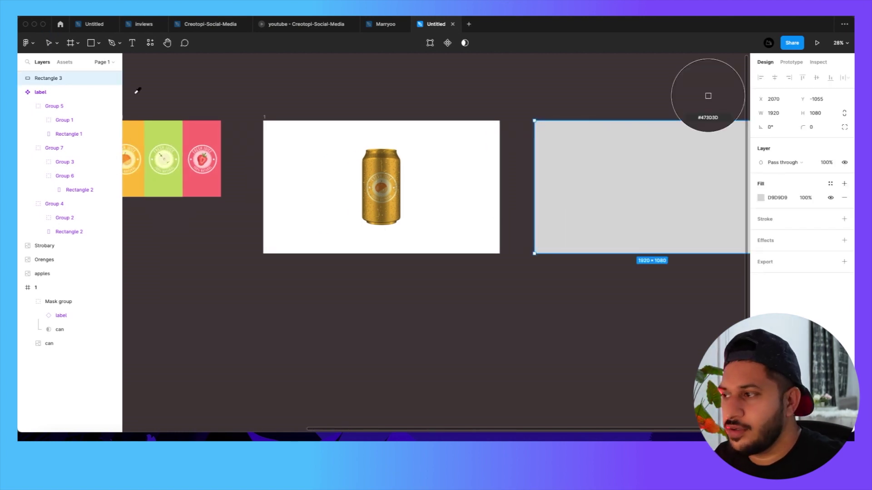
pyautogui.click(140, 132)
pyautogui.click(627, 284)
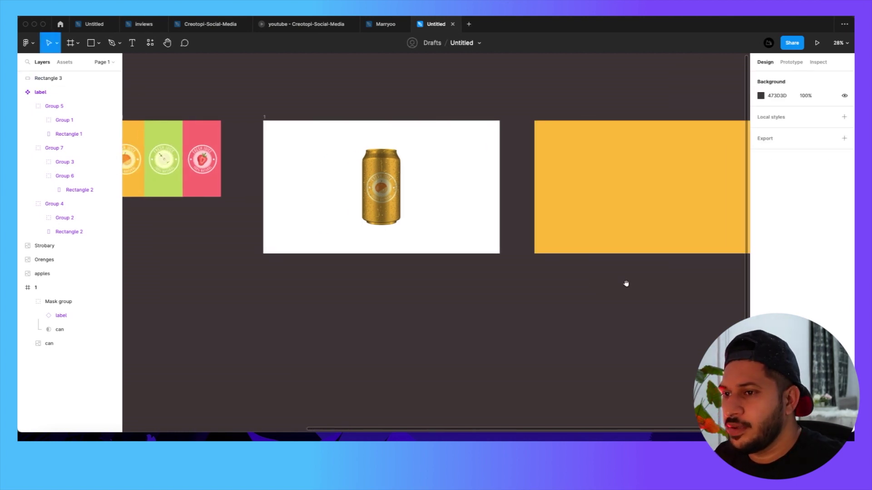
# Duplicate the orange rectangle and place the copy flush against its right edge
pyautogui.moveTo(626, 284); pyautogui.dragTo(250, 292)
pyautogui.click(257, 217)
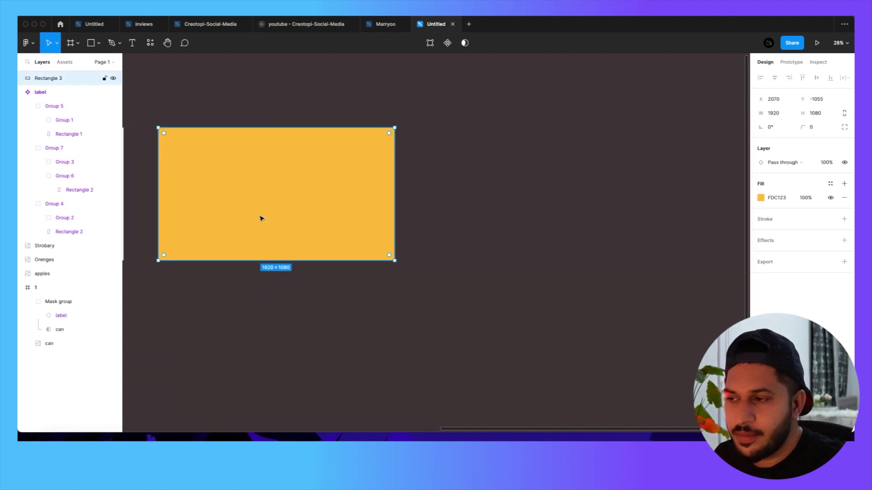
pyautogui.hotkey('ctrl', 'd')
pyautogui.moveTo(233, 207); pyautogui.dragTo(471, 195)
pyautogui.press('-')
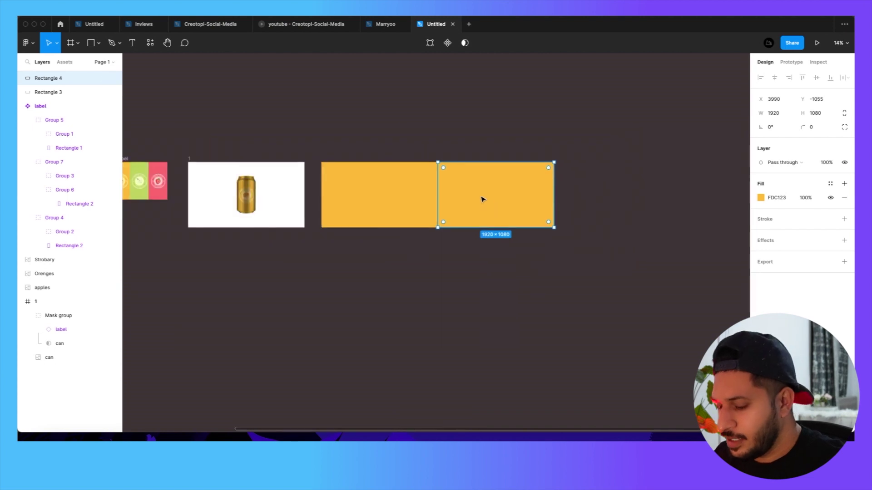
# Fill the second background rectangle with the apple label's green, sampled with the eyedropper
pyautogui.scroll(-2, 482, 200)
pyautogui.press('i')
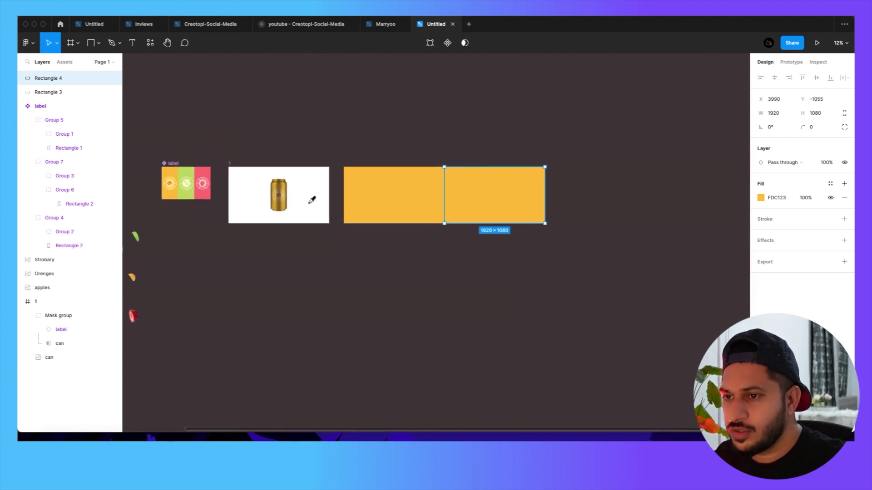
pyautogui.click(186, 172)
pyautogui.click(469, 237)
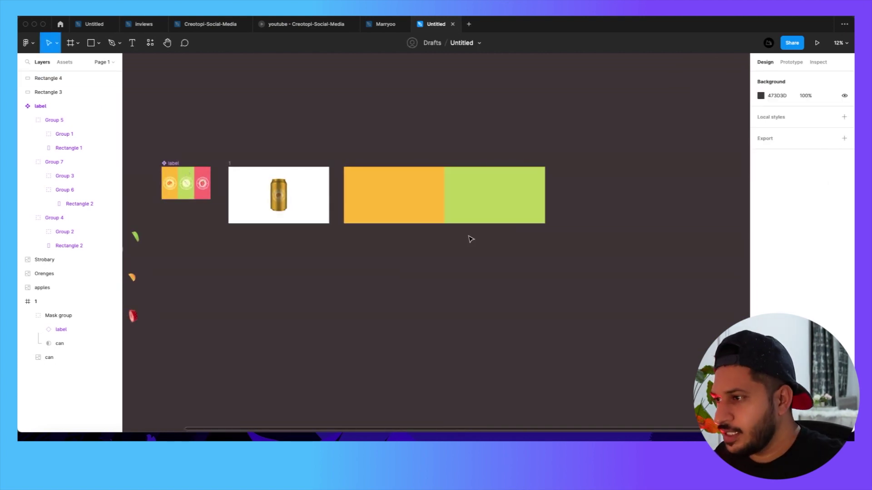
# Duplicate the green rectangle flush against its right edge and fill the copy with the strawberry label's red using the eyedropper
pyautogui.click(475, 212)
pyautogui.hotkey('ctrl', 'd')
pyautogui.moveTo(481, 209); pyautogui.dragTo(581, 216)
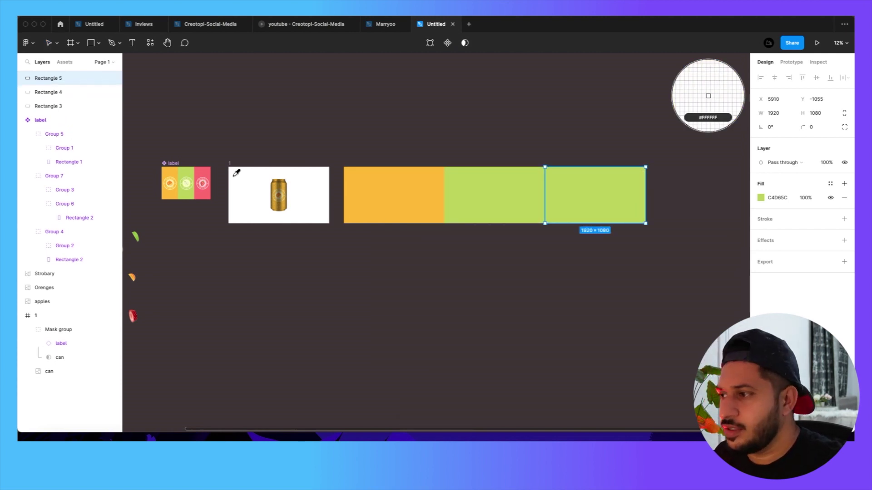
pyautogui.click(204, 195)
pyautogui.click(423, 271)
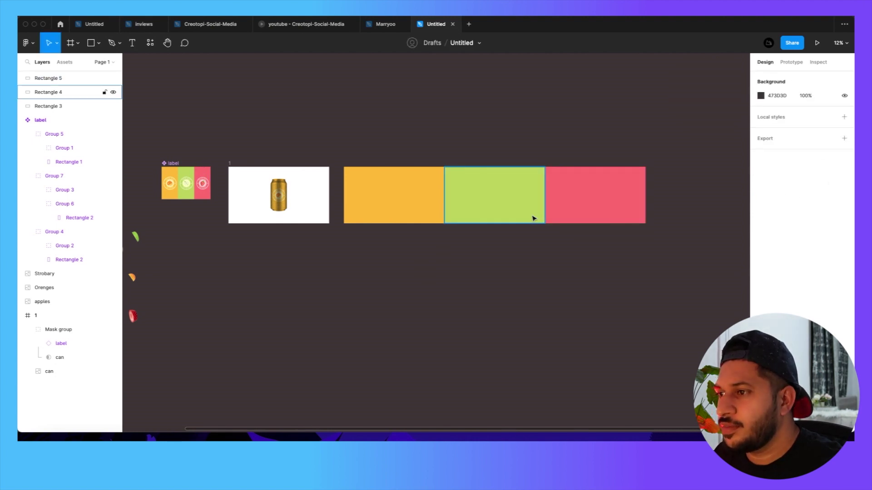
# Group the orange, green and red rectangles and name the group background
pyautogui.scroll(5, 538, 223)
pyautogui.scroll(-1, 541, 227)
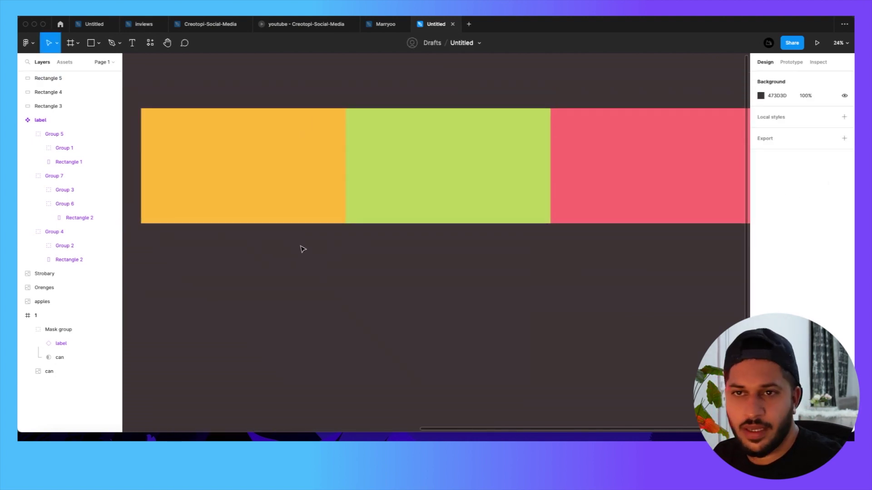
pyautogui.moveTo(288, 249); pyautogui.dragTo(608, 187)
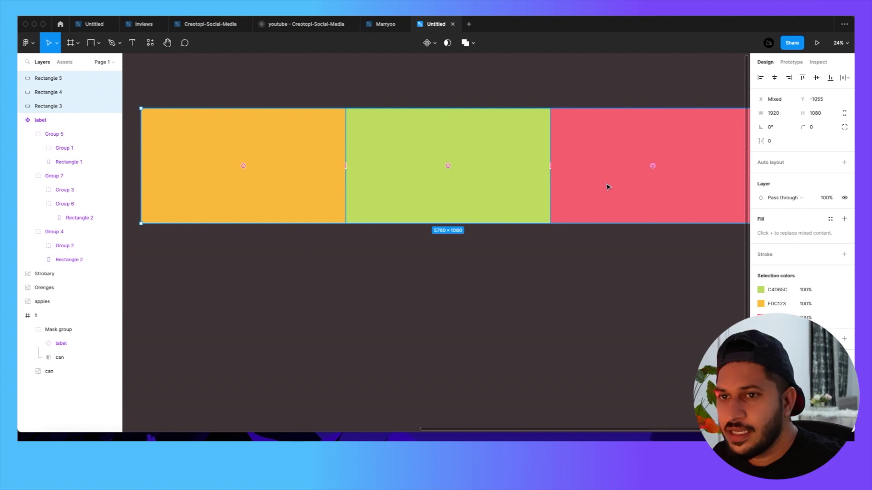
pyautogui.hotkey('ctrl', 'g')
pyautogui.scroll(-2, 608, 187)
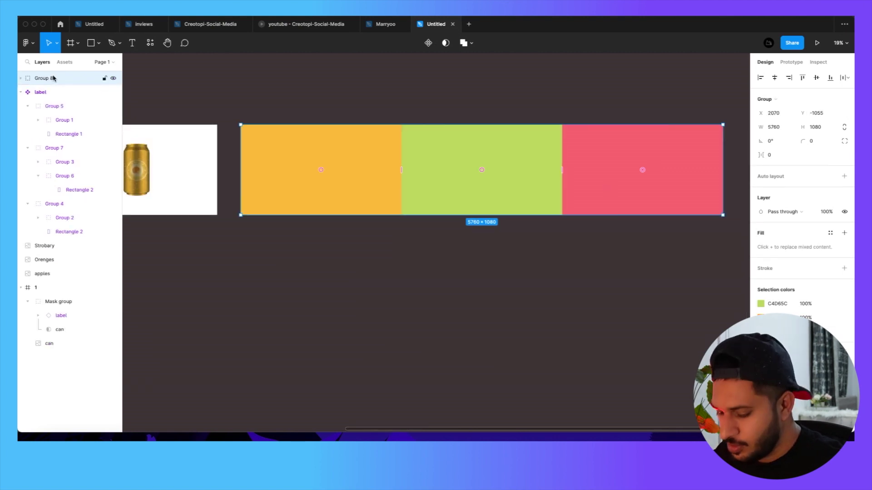
pyautogui.doubleClick(45, 79)
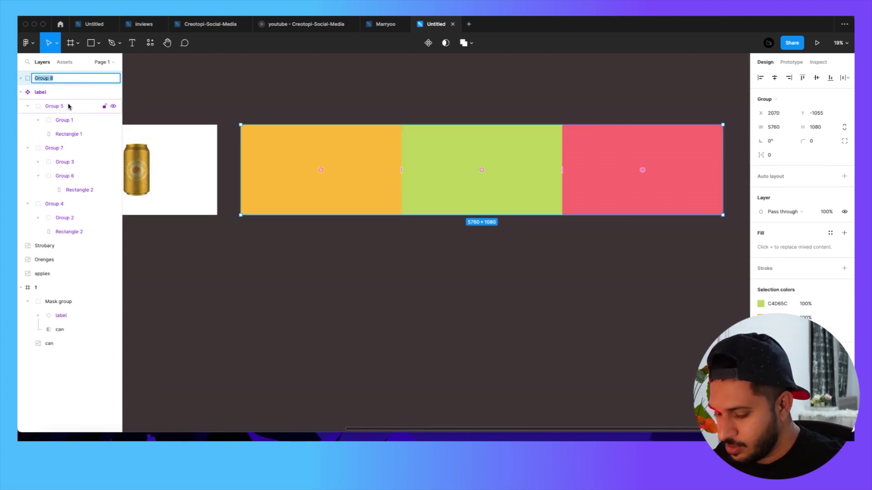
pyautogui.write('background')
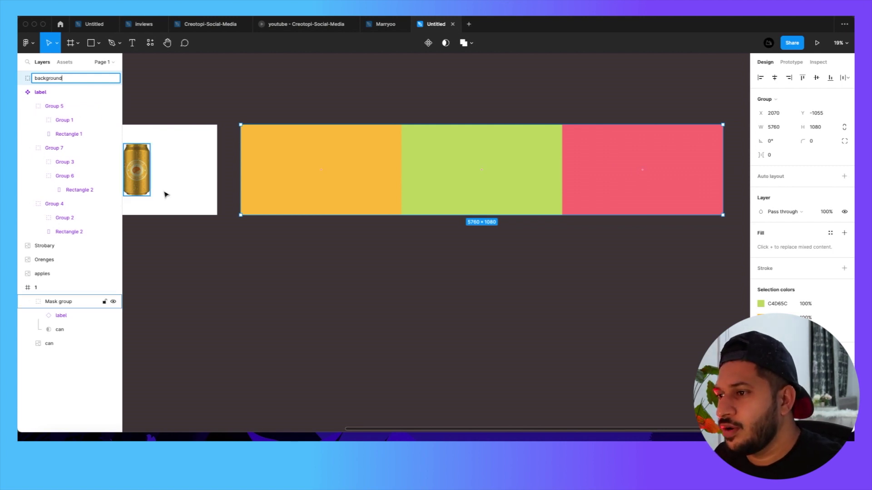
pyautogui.click(292, 295)
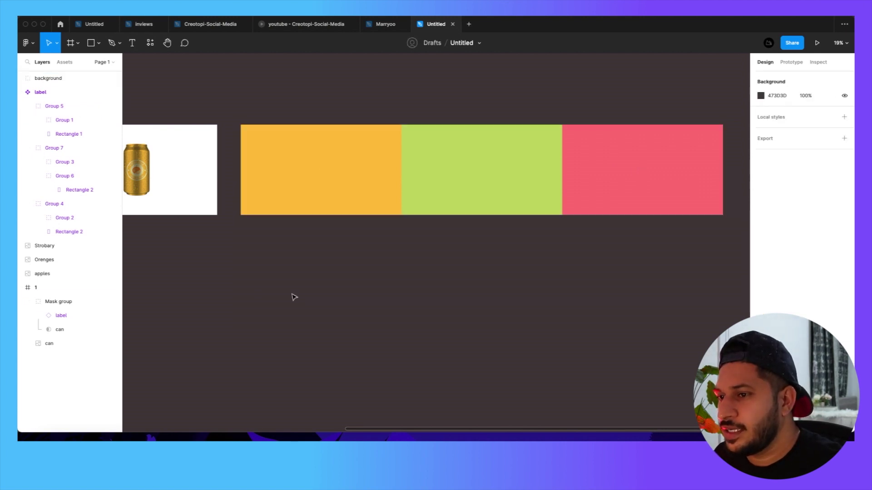
# Move the background group into frame 1, centred on the frame, and order it beneath the can layer
pyautogui.scroll(-3, 451, 271)
pyautogui.hscroll(-5, 452, 272)
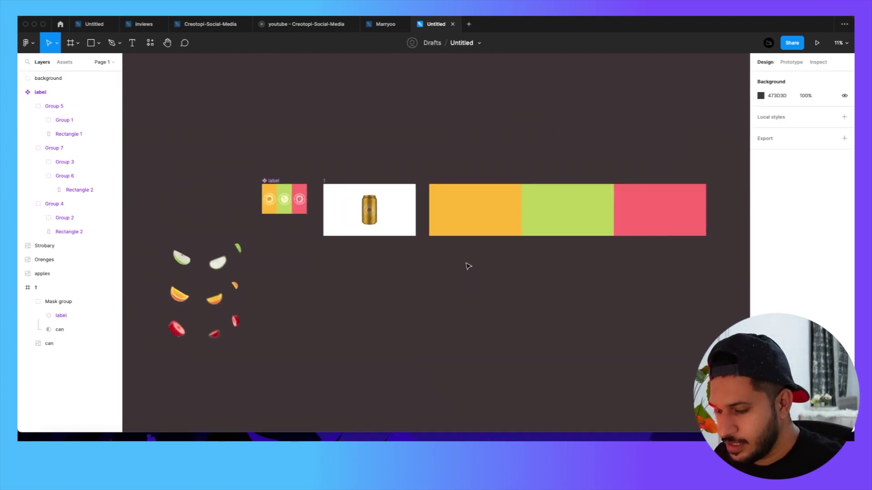
pyautogui.click(468, 220)
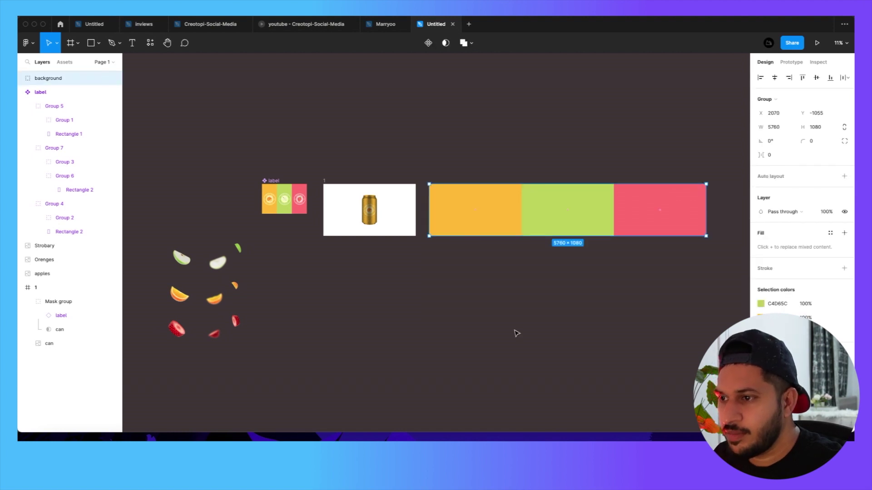
pyautogui.press('Delete')
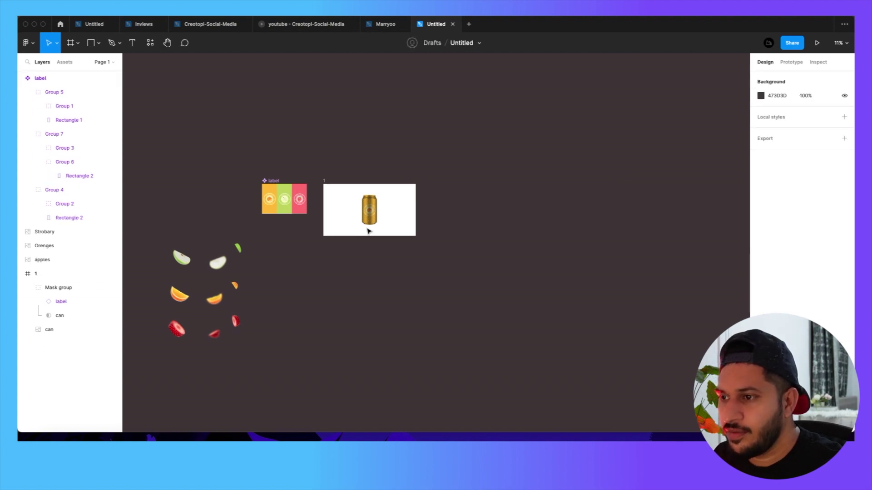
pyautogui.click(325, 182)
pyautogui.press('super+z')
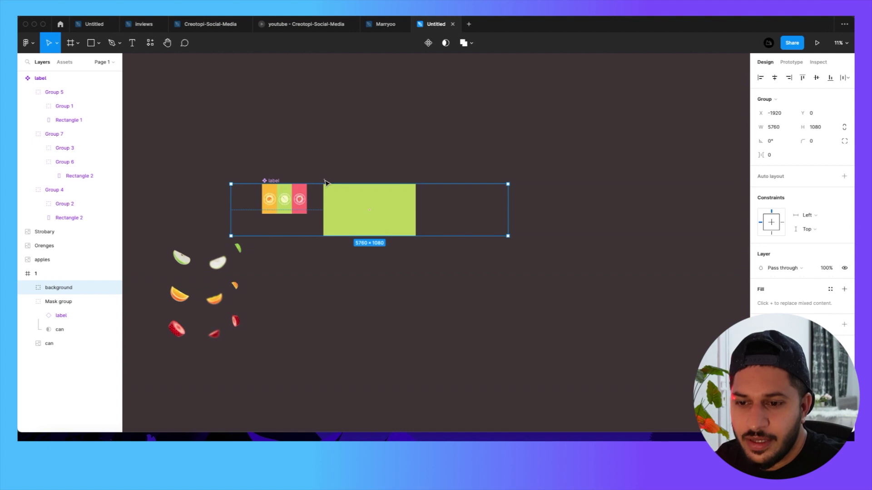
pyautogui.click(29, 302)
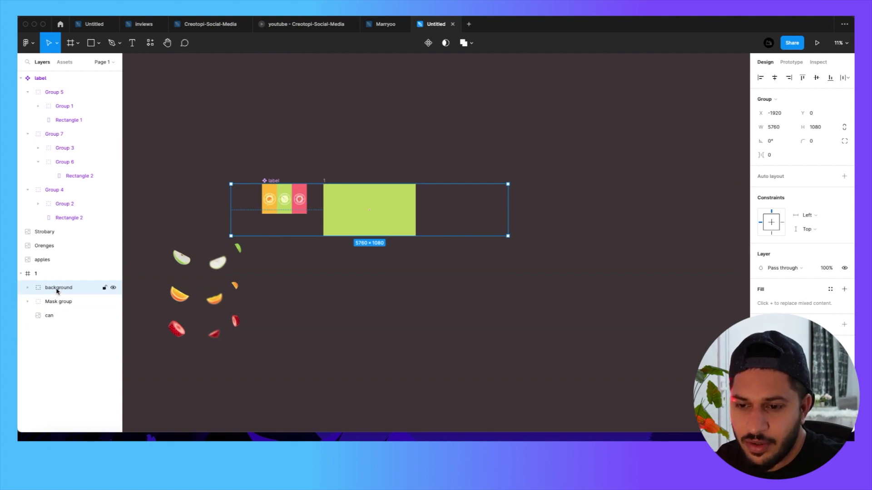
pyautogui.moveTo(56, 291); pyautogui.dragTo(58, 320)
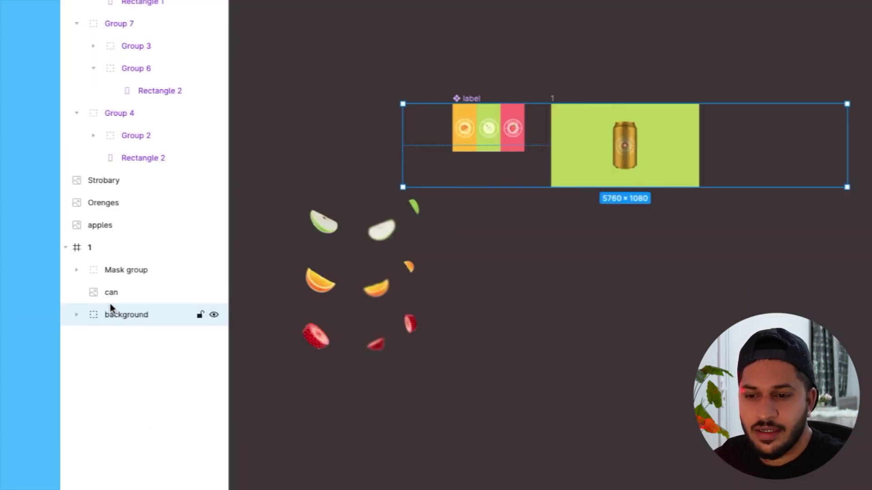
# Rename the mask group in frame 1 as main-label and collapse the label component's layers
pyautogui.doubleClick(117, 270)
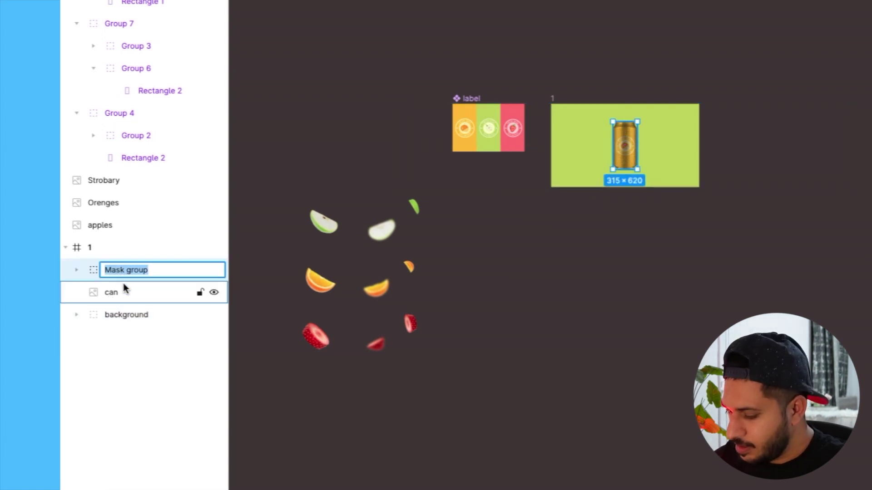
pyautogui.write('main-la')
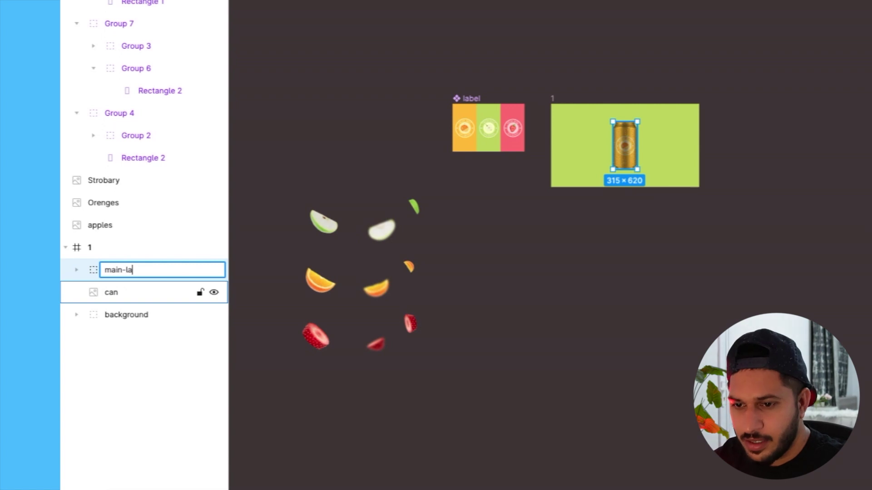
pyautogui.write('bel')
pyautogui.click(586, 296)
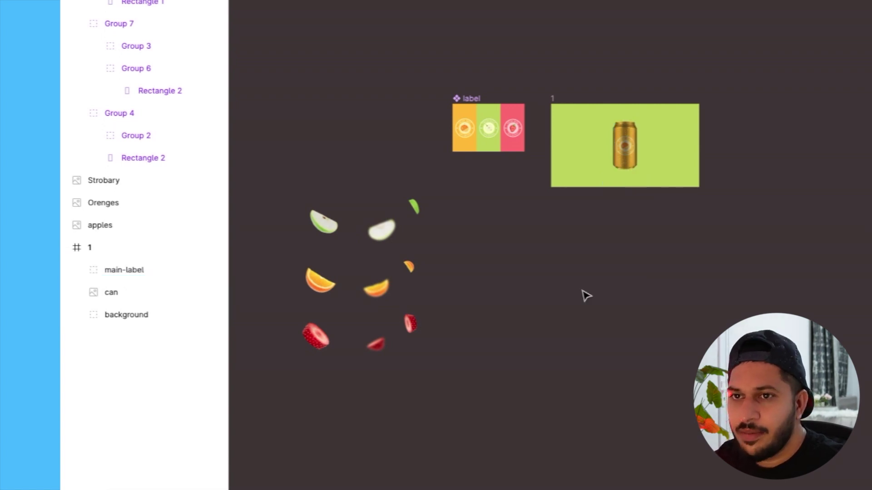
pyautogui.scroll(-5, 116, 37)
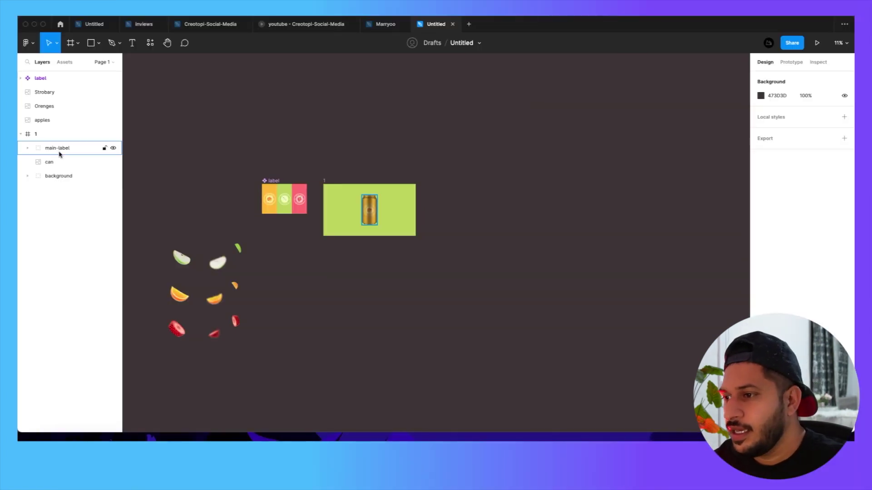
# Add a rectangle to the right of frame 1 and set its size to 1920 × 1080
pyautogui.scroll(5, 382, 257)
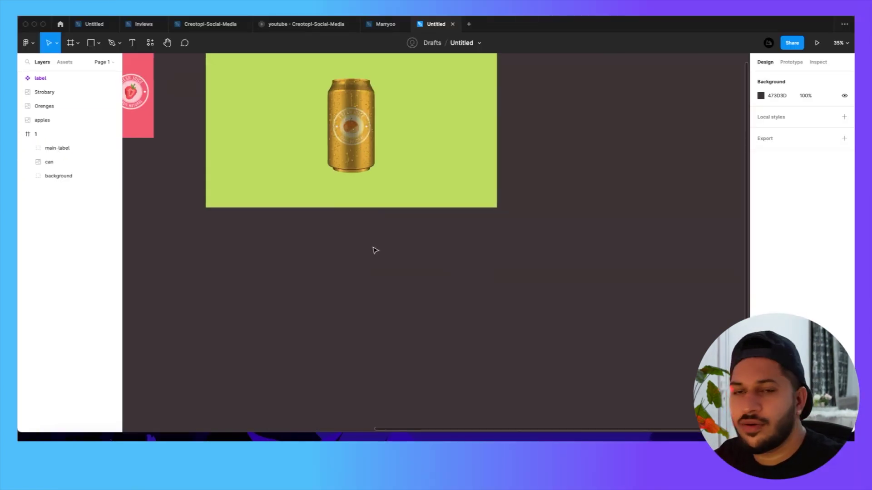
pyautogui.scroll(2, 374, 250)
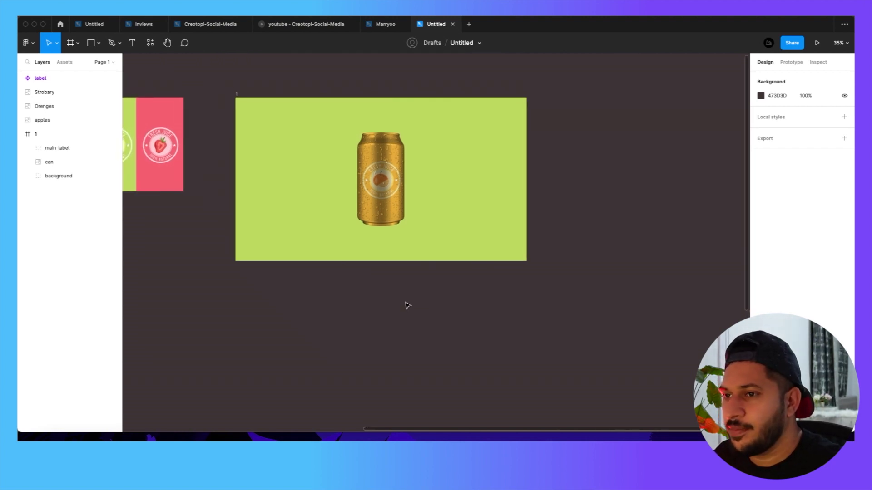
pyautogui.scroll(-3, 407, 305)
pyautogui.moveTo(407, 304); pyautogui.dragTo(323, 282)
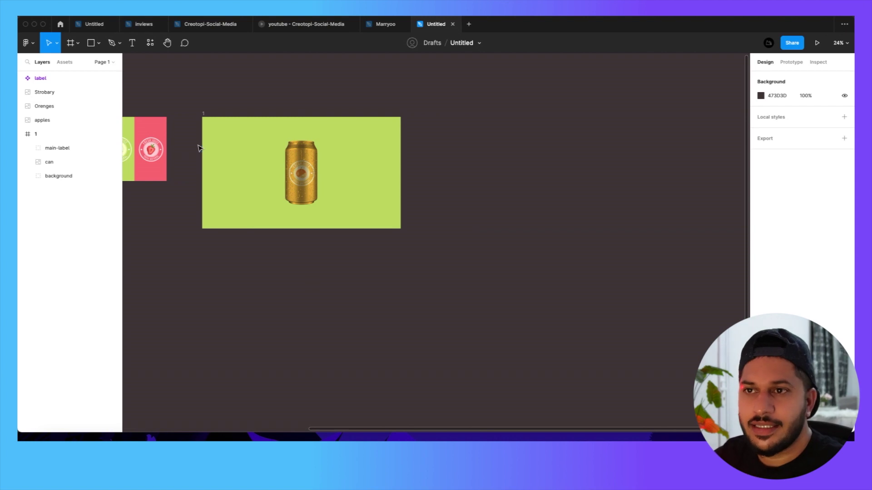
pyautogui.click(97, 45)
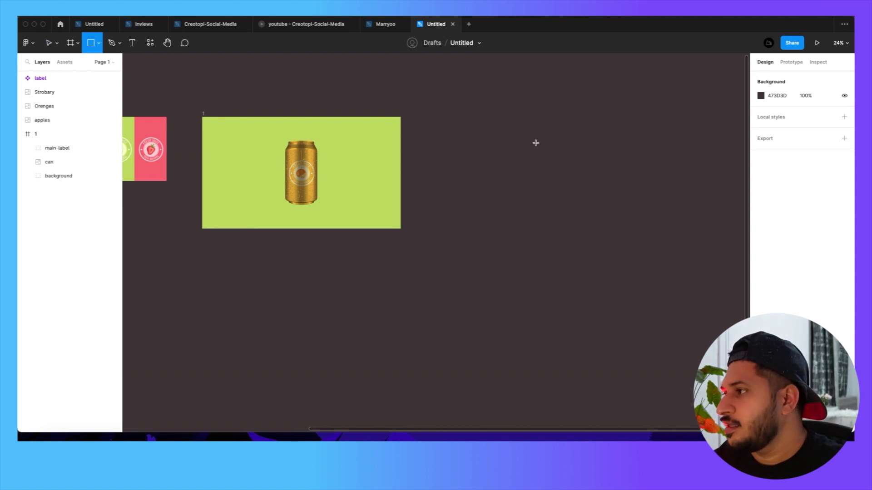
pyautogui.click(440, 116)
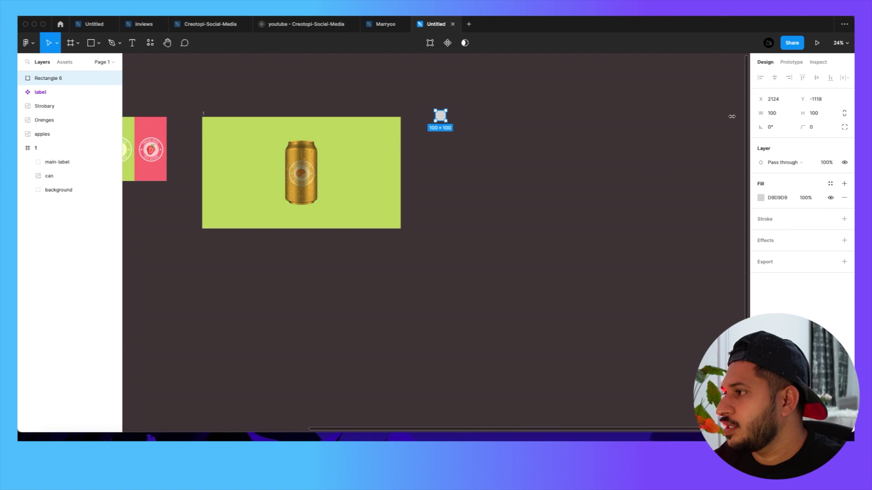
pyautogui.click(772, 113)
pyautogui.write('1')
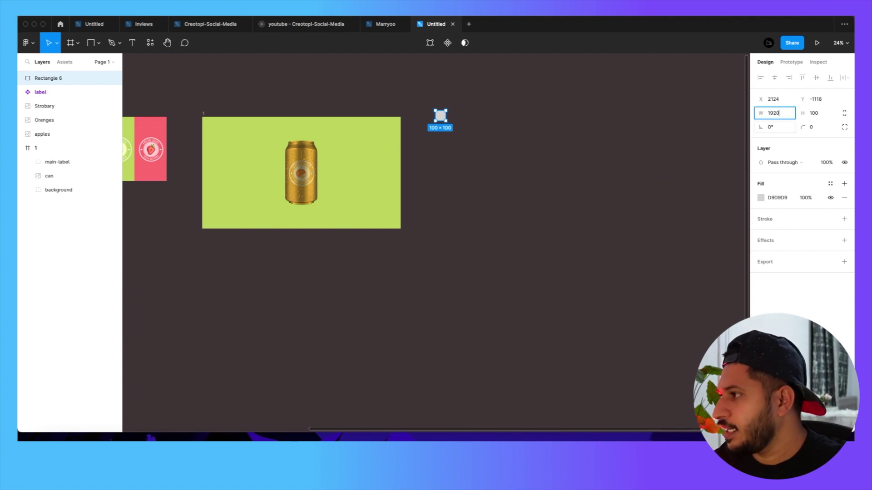
pyautogui.write('920')
pyautogui.click(830, 113)
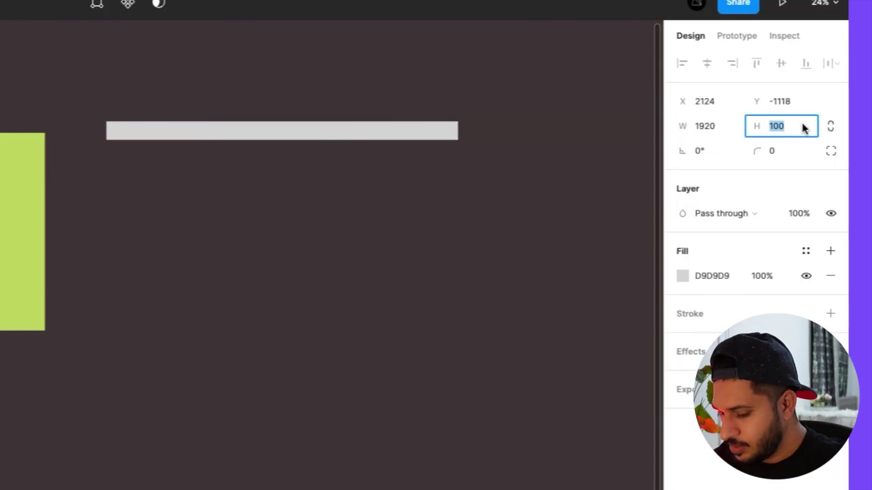
pyautogui.write('10')
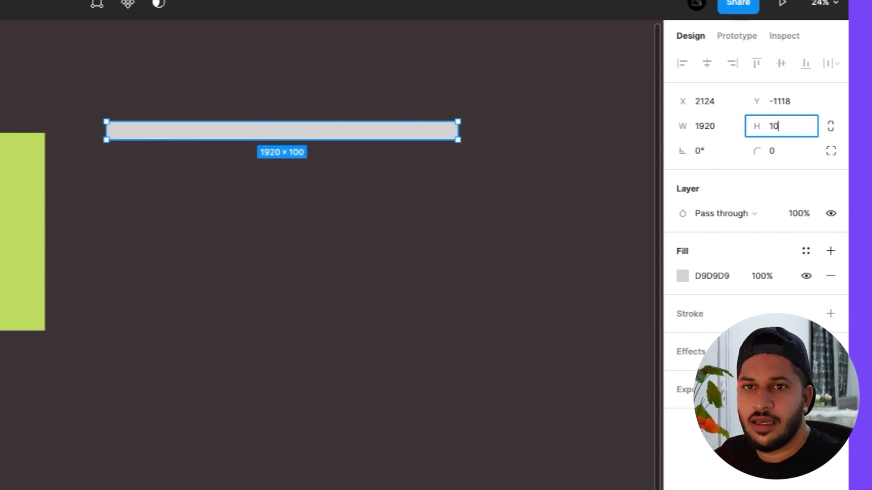
pyautogui.write('80')
pyautogui.press('Return')
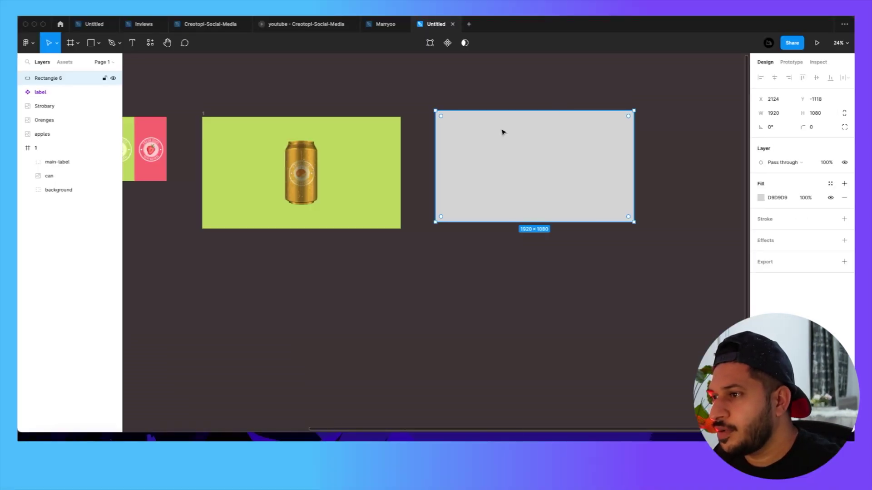
# Align the grey rectangle's top edge with frame 1, leaving a gap of 344 between them
pyautogui.moveTo(226, 159); pyautogui.dragTo(225, 169)
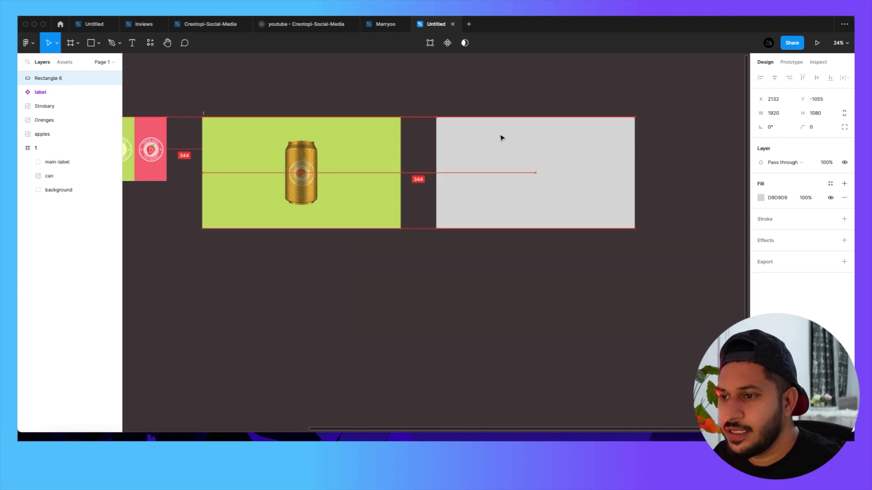
pyautogui.moveTo(501, 137); pyautogui.dragTo(502, 138)
pyautogui.click(448, 278)
# Place a copy of the orange slices image on the grey rectangle and centre the two on each other
pyautogui.scroll(-3, 447, 274)
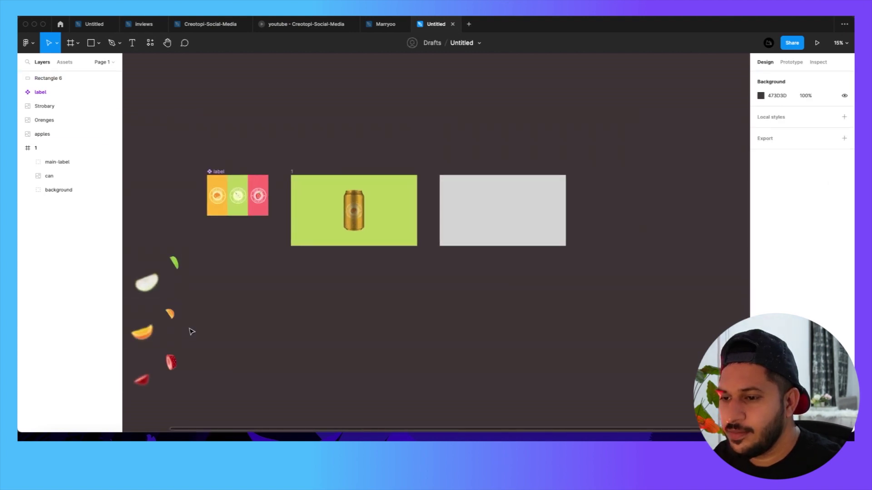
pyautogui.moveTo(212, 331); pyautogui.dragTo(294, 245)
pyautogui.click(210, 255)
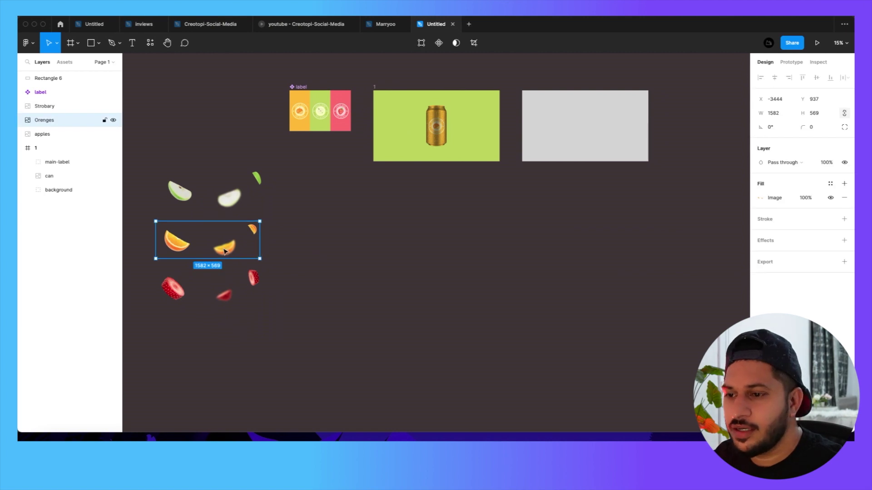
pyautogui.scroll(5, 155, 243)
pyautogui.scroll(-6, 491, 259)
pyautogui.hscroll(4, 409, 246)
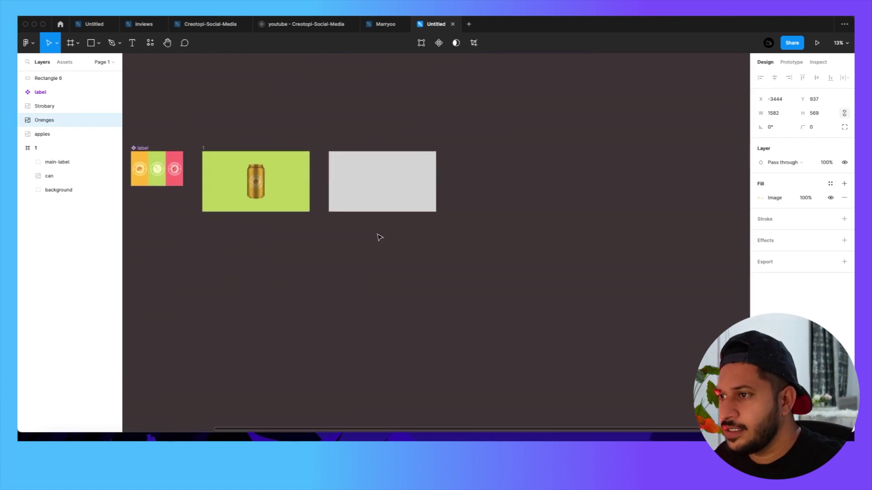
pyautogui.scroll(3, 380, 237)
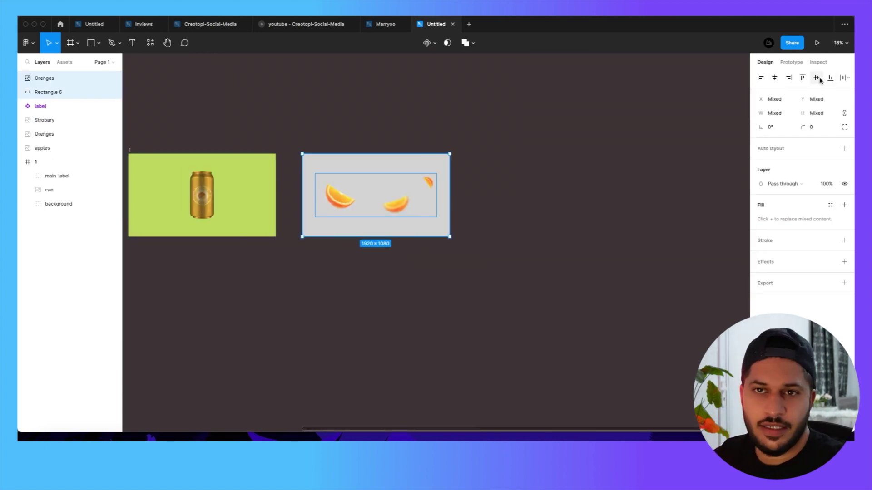
pyautogui.click(621, 225)
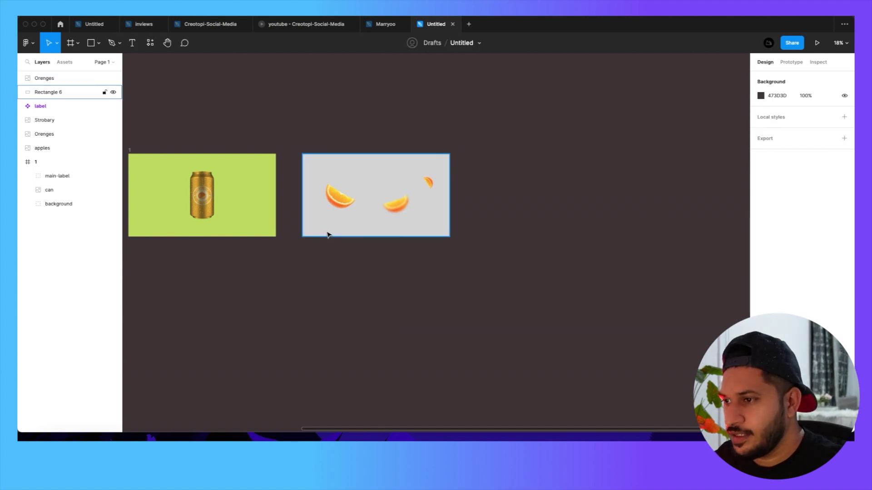
# Duplicate the grey rectangle with its orange slices directly below the original
pyautogui.moveTo(308, 137); pyautogui.dragTo(520, 311)
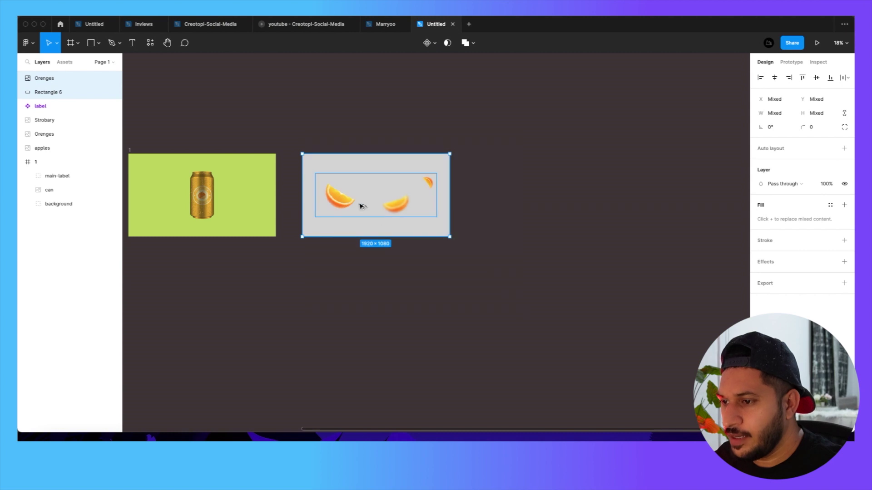
pyautogui.moveTo(362, 202); pyautogui.dragTo(363, 290)
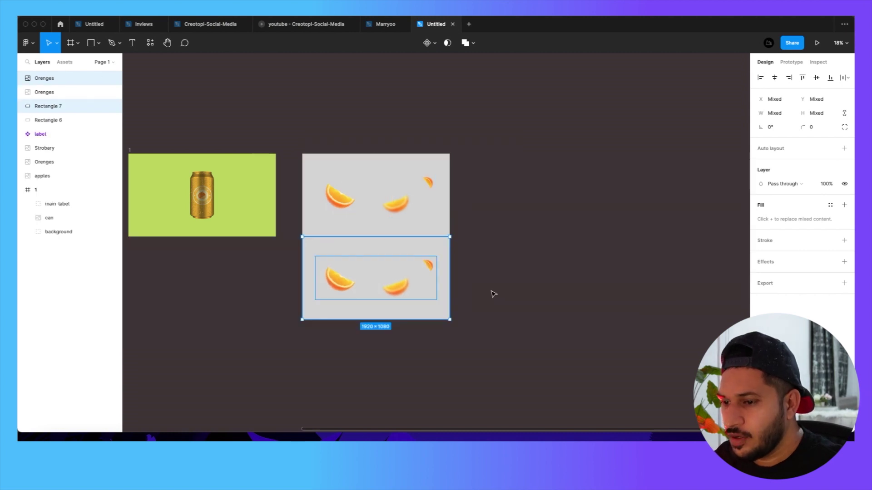
pyautogui.click(492, 294)
# Replace the copied orange slices on the second rectangle with a copy of the apple slices, centred on the rectangle
pyautogui.scroll(-5, 492, 294)
pyautogui.click(227, 294)
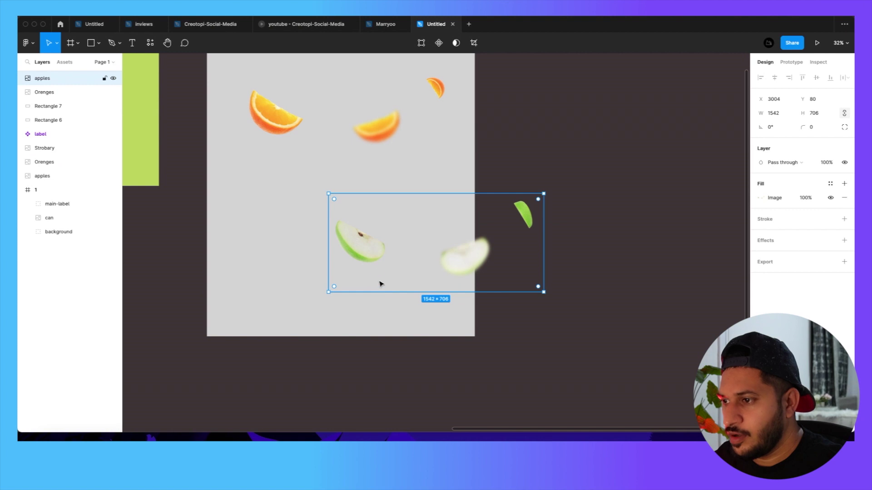
pyautogui.moveTo(380, 283); pyautogui.dragTo(252, 272)
pyautogui.keyDown('shift'); pyautogui.click(391, 323); pyautogui.keyUp('shift')
pyautogui.click(597, 271)
# Duplicate the apple slices' area directly below and leave only an empty grey rectangle there
pyautogui.scroll(-5, 495, 233)
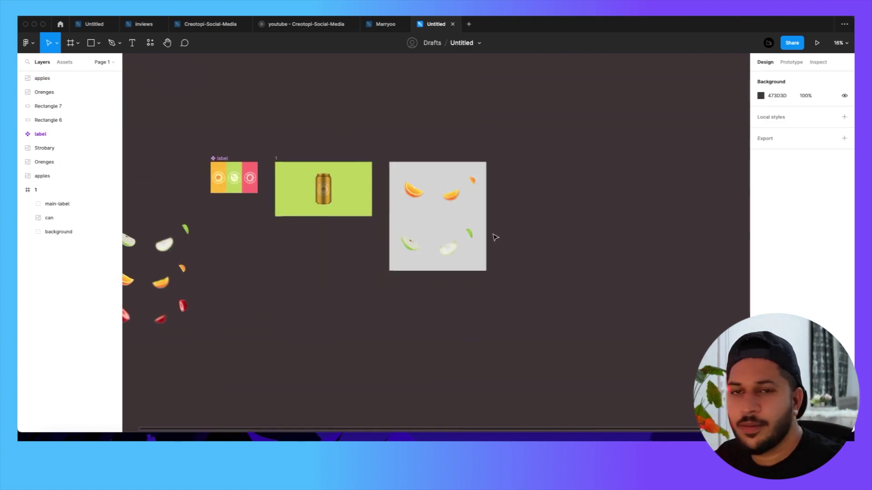
pyautogui.moveTo(551, 259); pyautogui.dragTo(536, 204)
pyautogui.moveTo(354, 219); pyautogui.dragTo(480, 157)
pyautogui.moveTo(429, 163); pyautogui.dragTo(427, 218)
pyautogui.click(391, 248)
pyautogui.click(399, 223)
pyautogui.press('Delete')
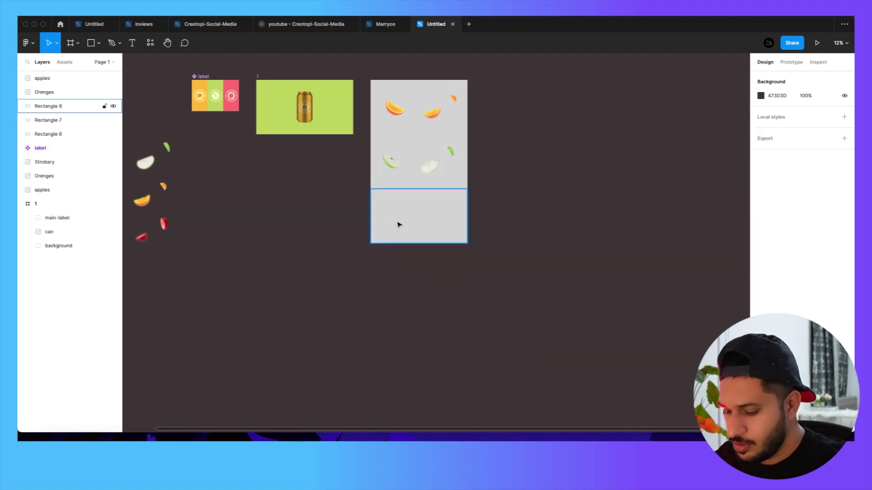
# Place a copy of the strawberry slices image on the third grey rectangle and bring it to the front
pyautogui.click(143, 234)
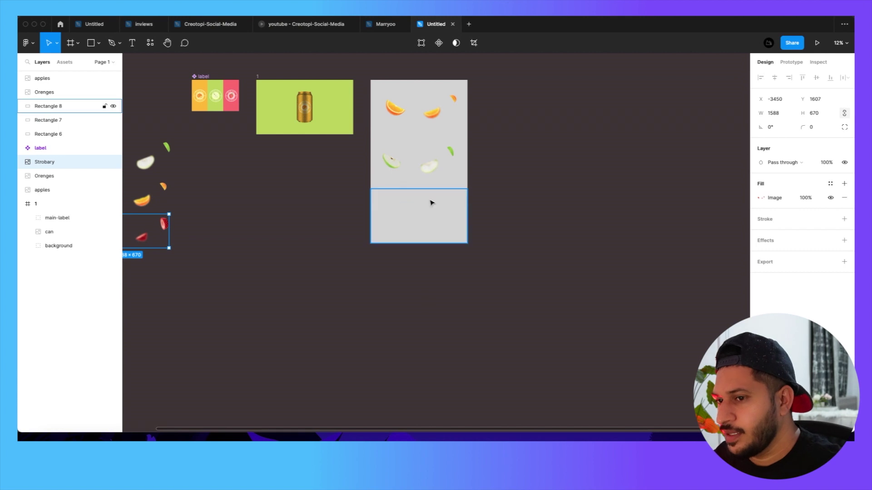
pyautogui.hotkey('ctrl', 'd')
pyautogui.scroll(-3, 295, 240)
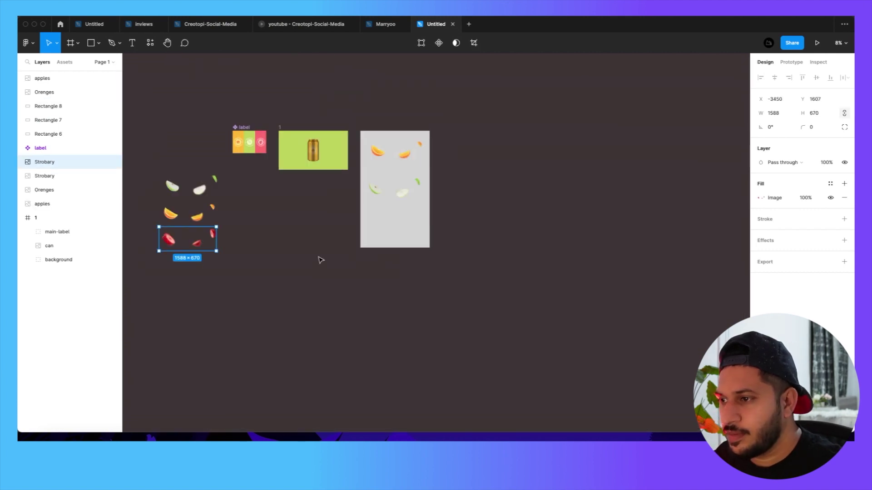
pyautogui.moveTo(197, 245); pyautogui.dragTo(414, 239)
pyautogui.scroll(3, 414, 239)
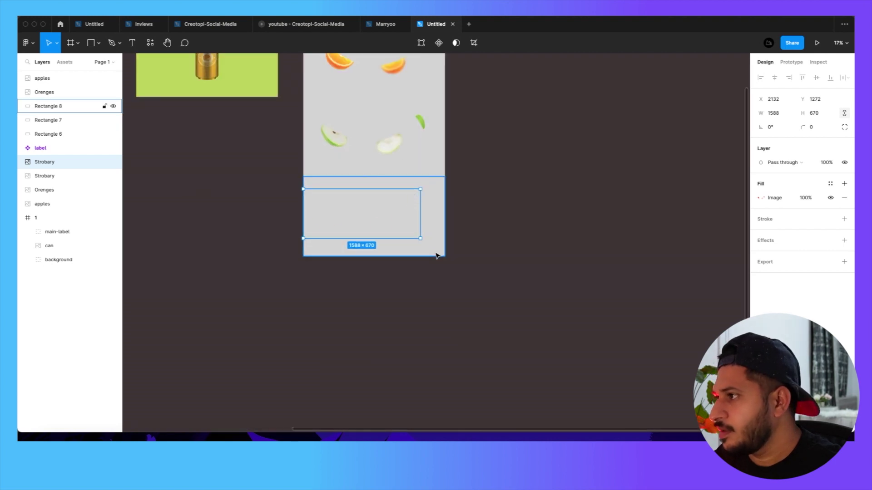
pyautogui.press('super+alt+bracketright')
# Centre the strawberry slices and the third grey rectangle on each other horizontally and vertically
pyautogui.keyDown('shift'); pyautogui.click(436, 256); pyautogui.keyUp('shift')
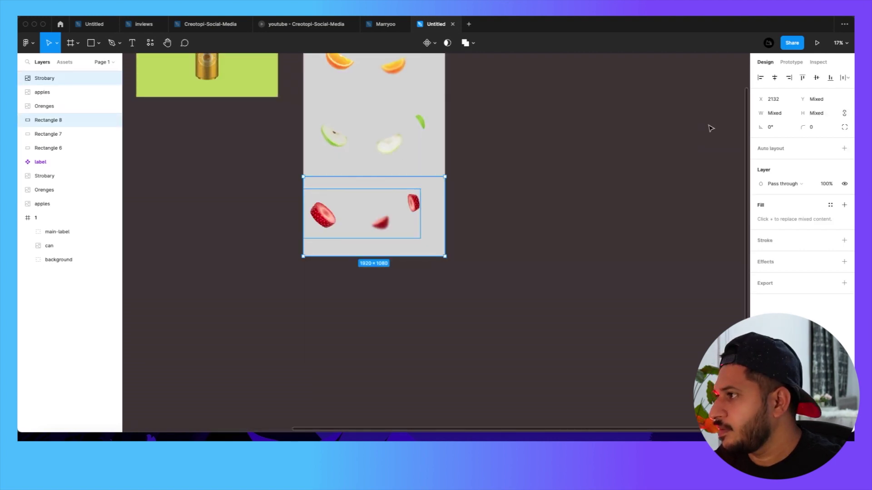
pyautogui.click(775, 77)
pyautogui.click(816, 77)
pyautogui.click(635, 234)
pyautogui.scroll(-2, 502, 255)
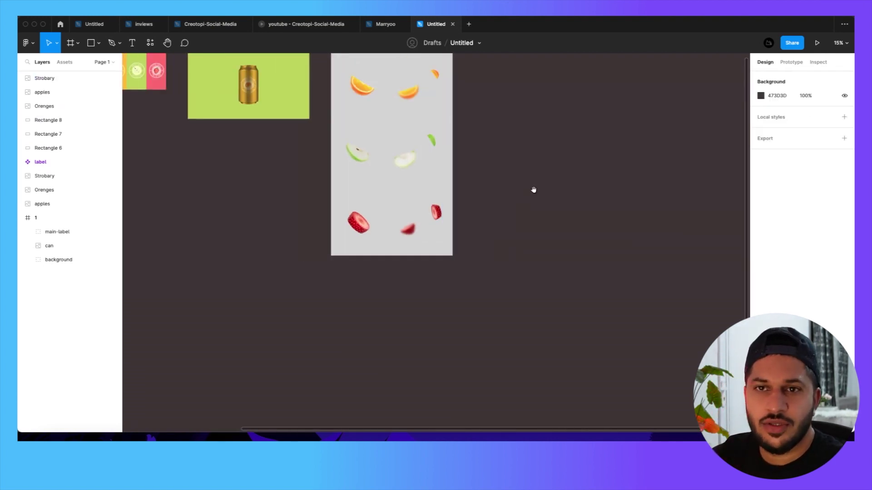
# Group each fruit slices image with the grey rectangle behind it, making three separate groups
pyautogui.moveTo(533, 189); pyautogui.dragTo(492, 274)
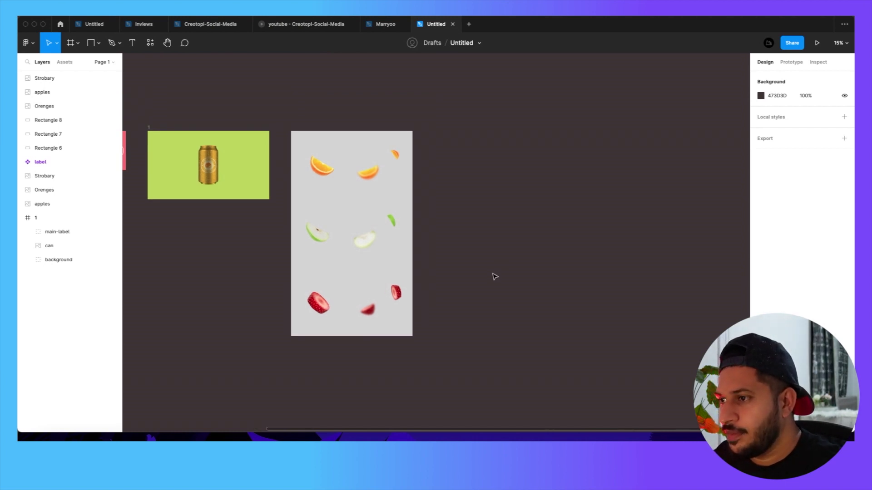
pyautogui.moveTo(444, 145); pyautogui.dragTo(338, 181)
pyautogui.press('super+g')
pyautogui.moveTo(441, 210); pyautogui.dragTo(324, 253)
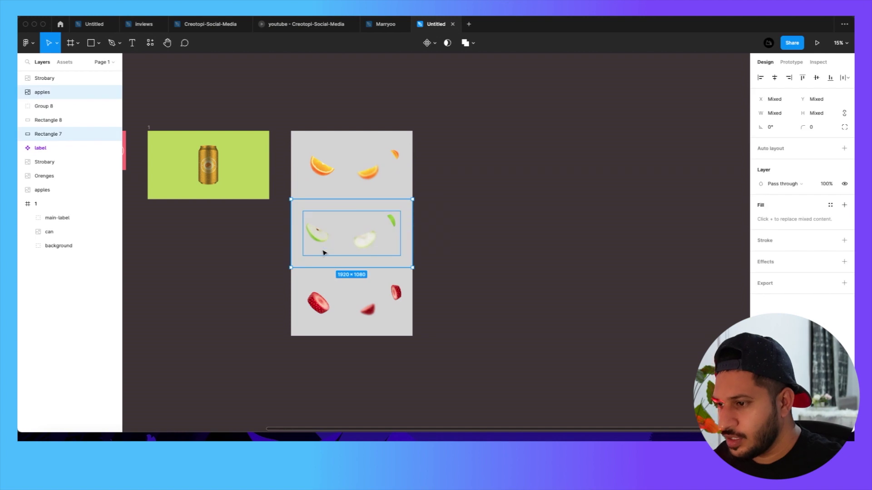
pyautogui.press('super+g')
pyautogui.moveTo(429, 290); pyautogui.dragTo(309, 334)
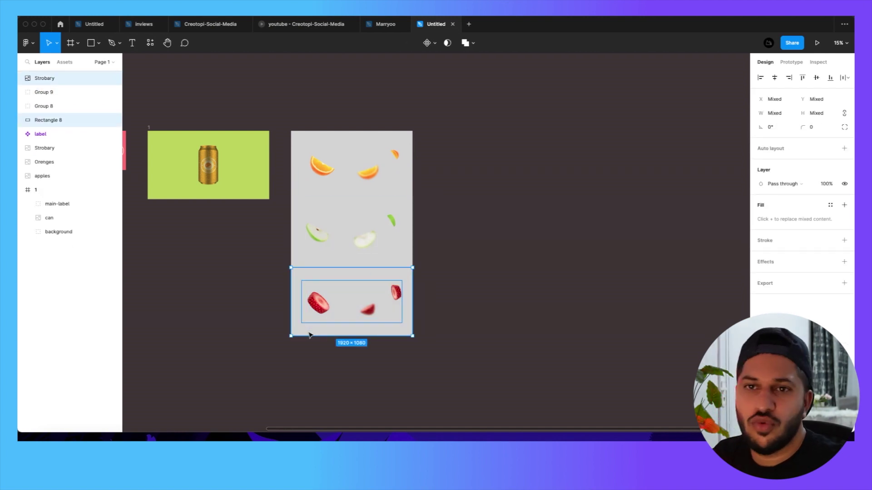
pyautogui.press('super+g')
pyautogui.click(492, 275)
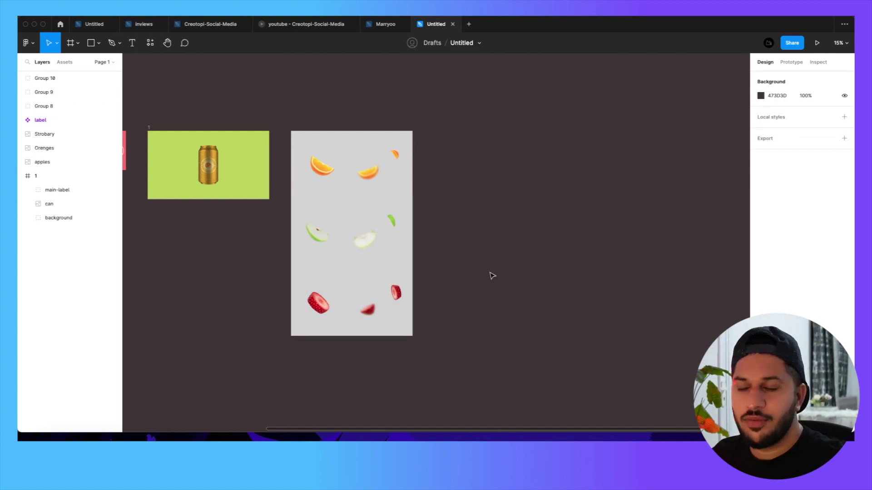
# Remove the grey fill from the rectangles inside the orange, apple and strawberry groups
pyautogui.click(376, 158)
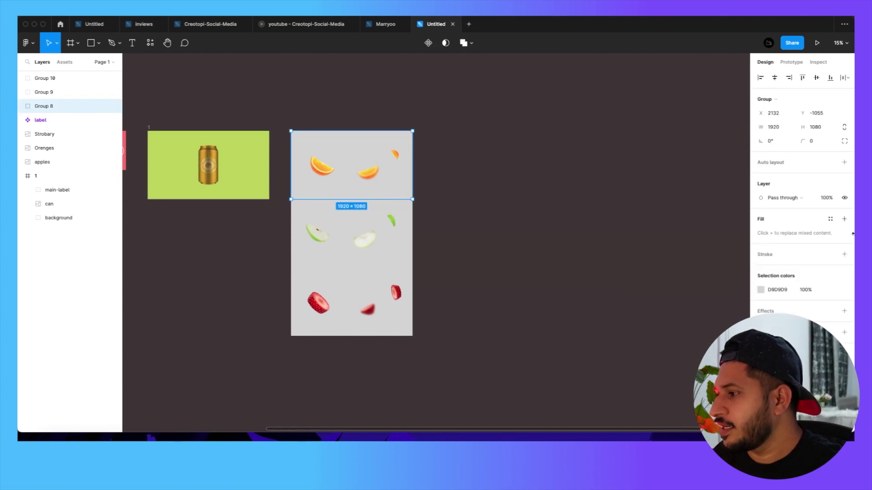
pyautogui.click(626, 274)
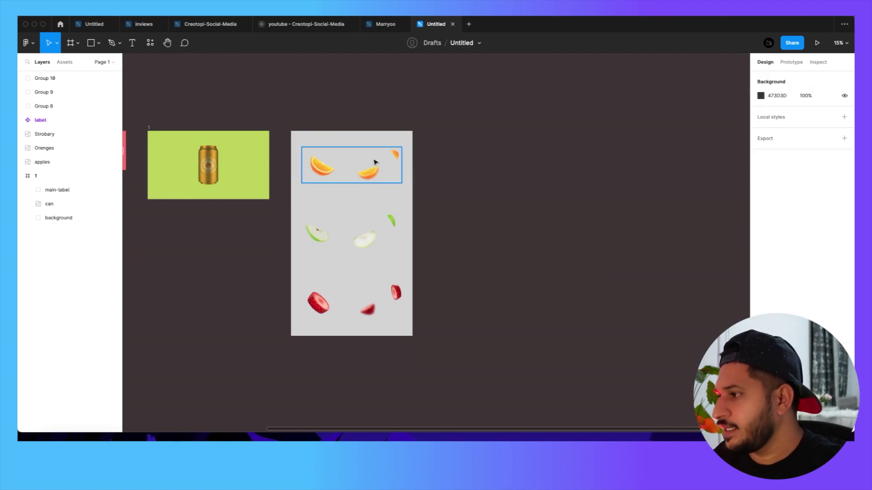
pyautogui.doubleClick(364, 132)
pyautogui.click(848, 197)
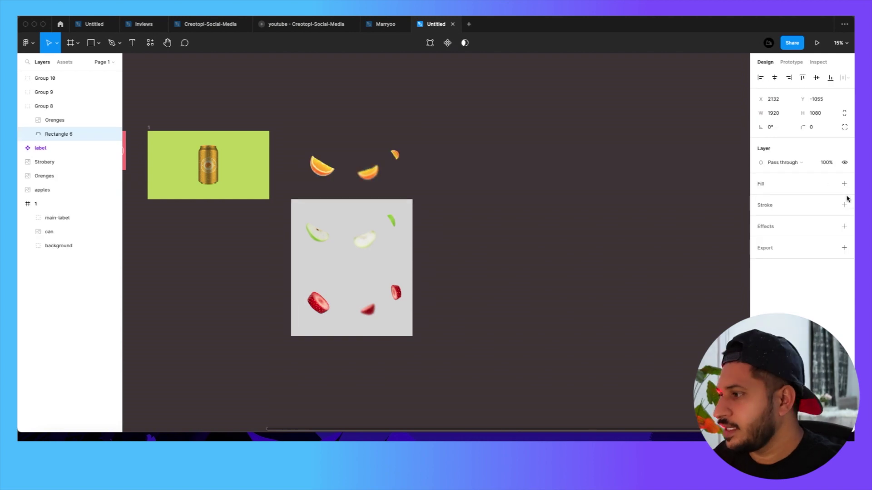
pyautogui.click(400, 249)
pyautogui.doubleClick(345, 254)
pyautogui.click(847, 197)
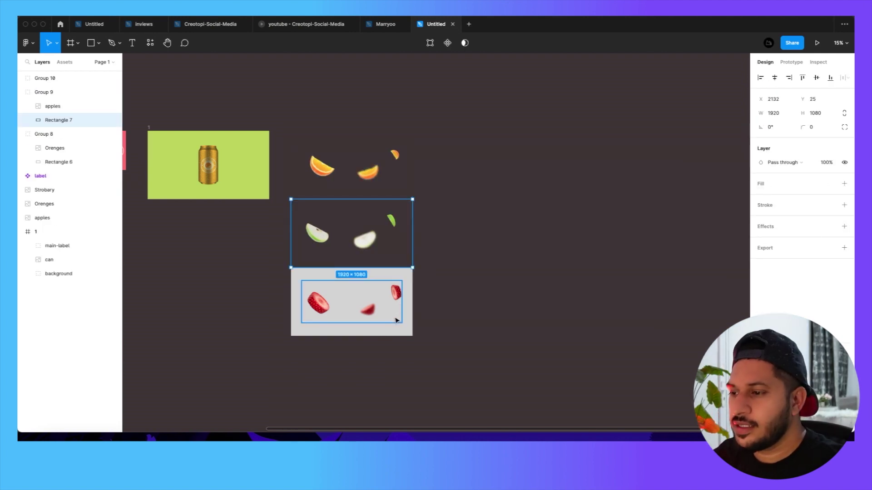
pyautogui.scroll(3, 397, 321)
pyautogui.click(420, 350)
pyautogui.doubleClick(420, 350)
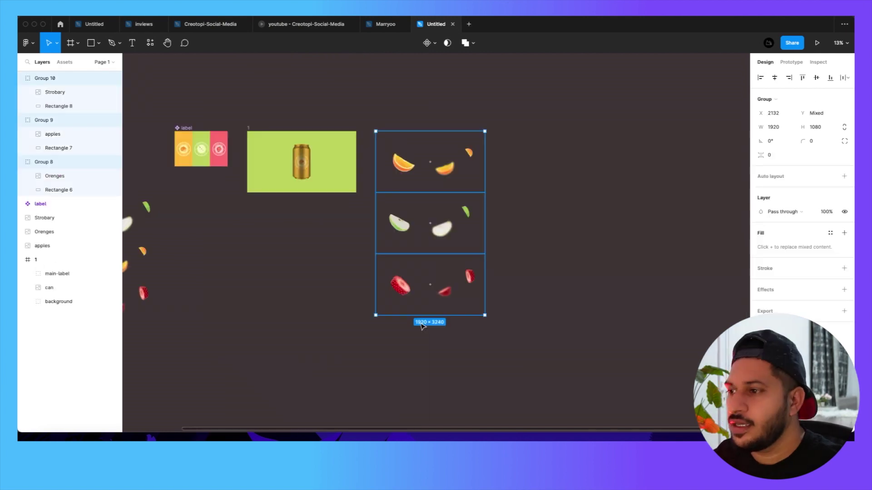
# Combine the three fruit groups into one group and rename it fruites
pyautogui.hotkey('ctrl', 'g')
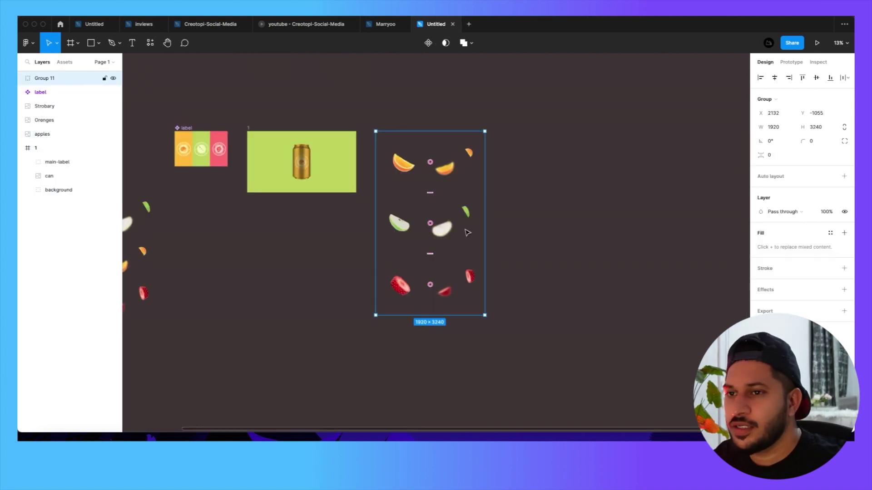
pyautogui.doubleClick(45, 79)
pyautogui.write('fruites')
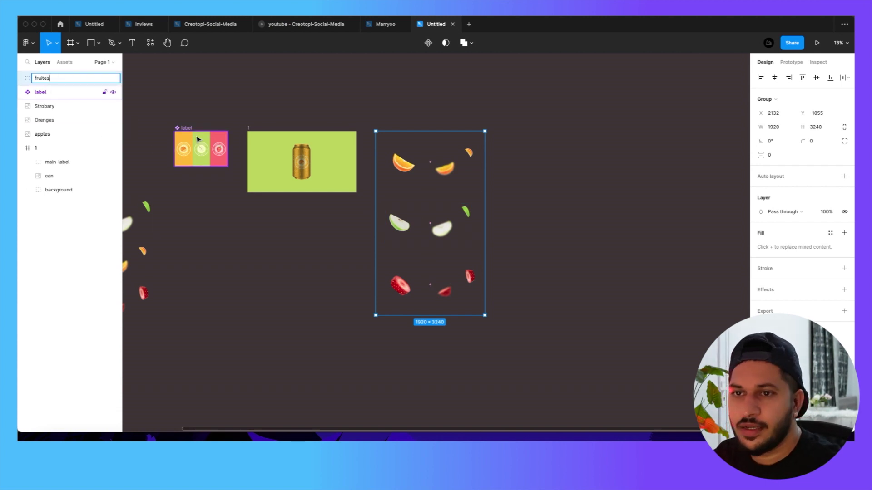
pyautogui.click(260, 245)
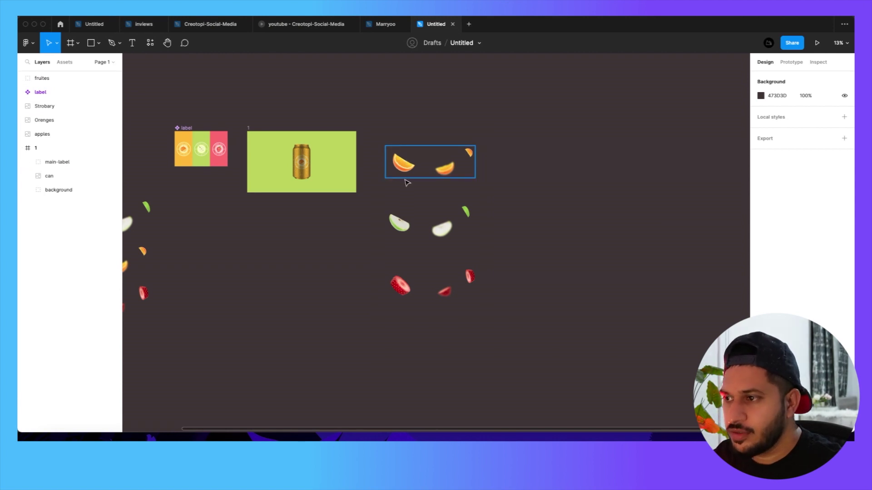
# Move the fruites group into frame 1 as its topmost layer
pyautogui.click(403, 163)
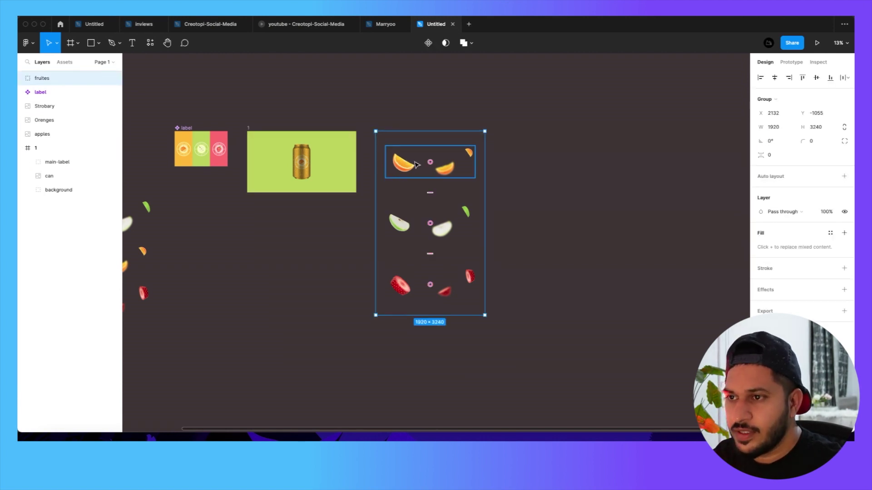
pyautogui.press('Delete')
pyautogui.click(249, 130)
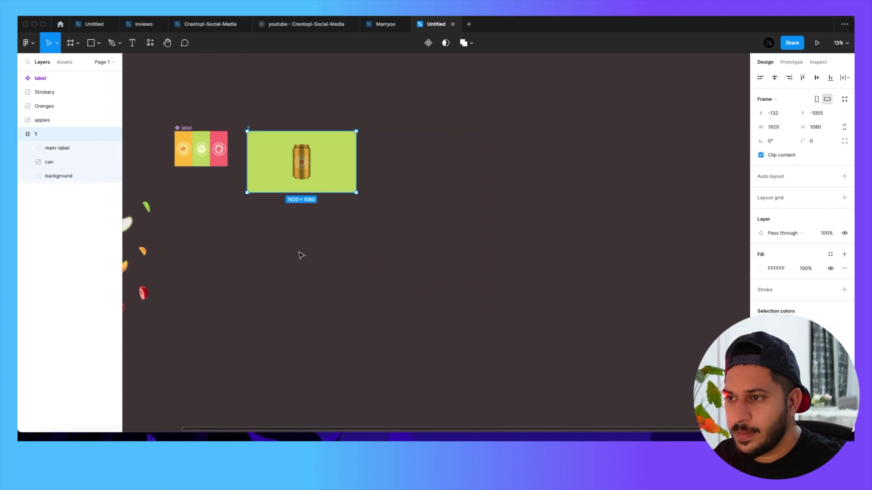
pyautogui.press('super+z')
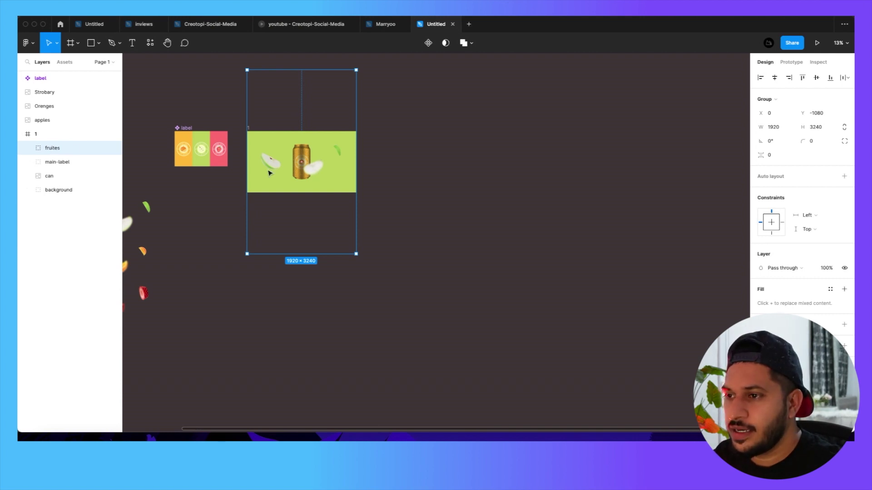
# Align the fruites group to the top edge of frame 1 so the orange slices surround the can
pyautogui.moveTo(319, 168); pyautogui.dragTo(323, 248)
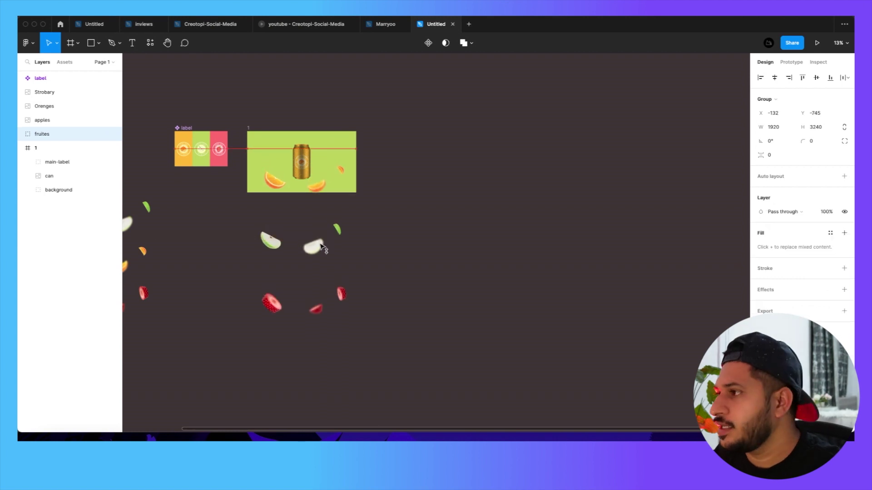
pyautogui.hotkey('ctrl', 'z')
pyautogui.click(803, 78)
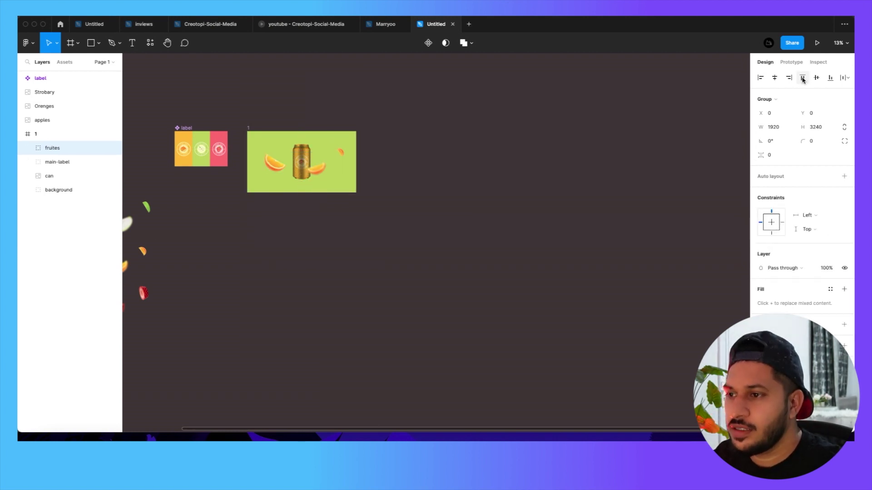
pyautogui.click(458, 190)
pyautogui.scroll(5, 301, 176)
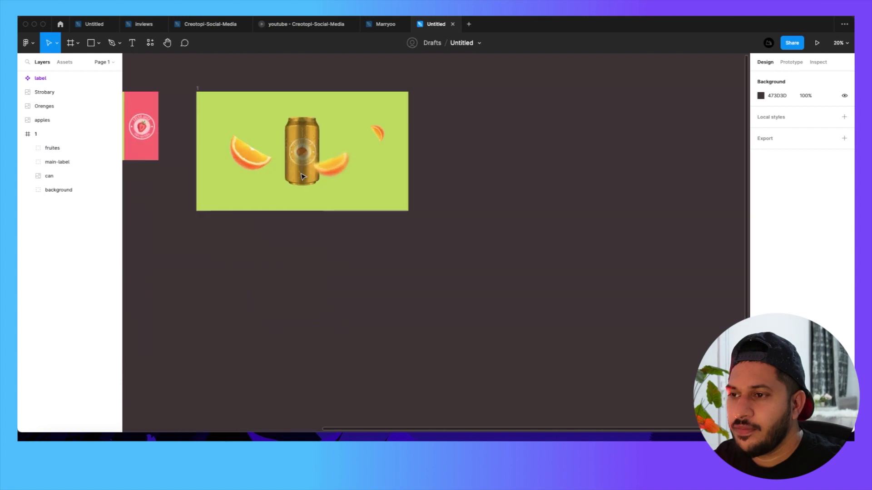
# Shift the background group to X 0 so its orange section fills frame 1
pyautogui.scroll(-3, 300, 176)
pyautogui.scroll(-5, 337, 144)
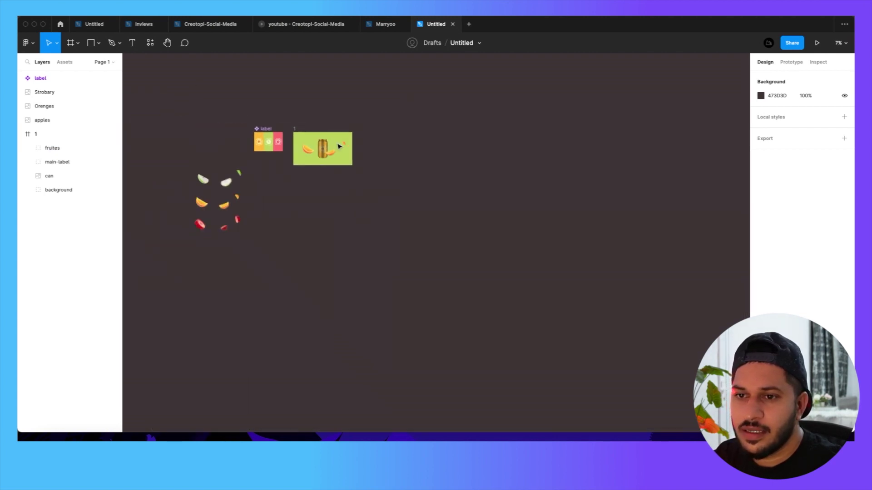
pyautogui.click(60, 190)
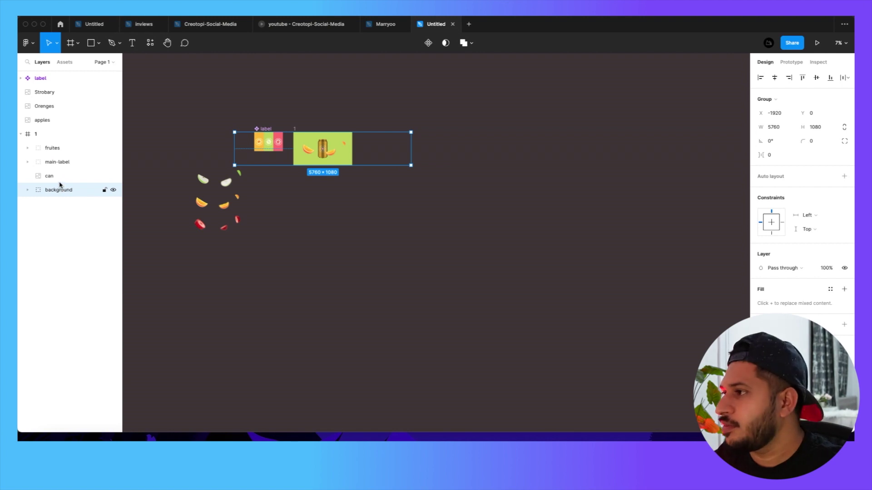
pyautogui.moveTo(399, 150); pyautogui.dragTo(458, 197)
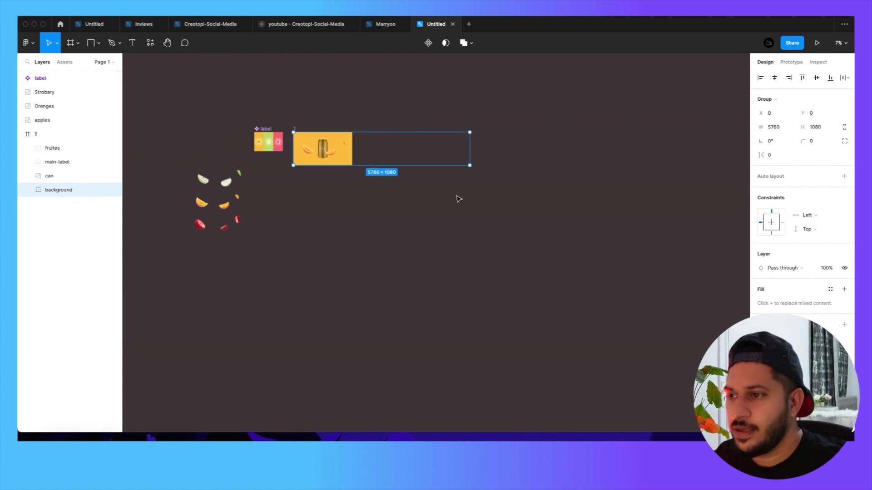
pyautogui.click(334, 187)
# Draw a 1920 × 1080 rectangle on the empty canvas to the right of frame 1 and line it up with the frame's top edge
pyautogui.scroll(4, 311, 161)
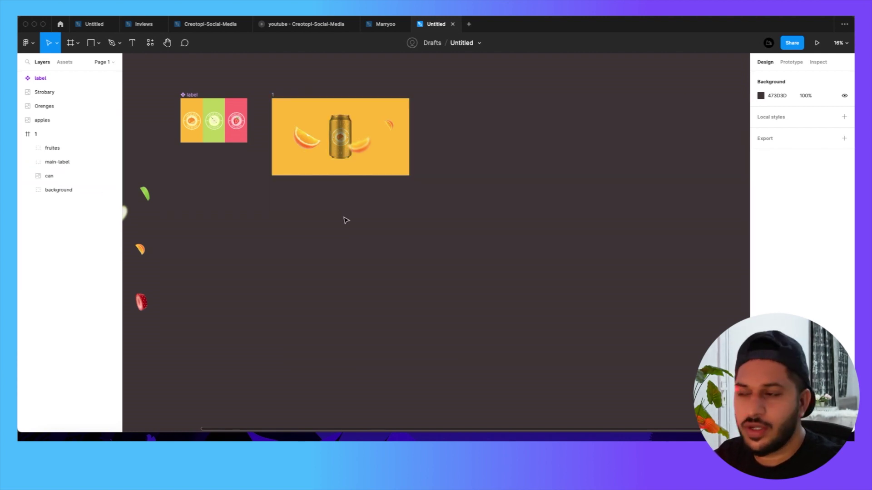
pyautogui.hscroll(3, 399, 191)
pyautogui.press('r')
pyautogui.click(455, 161)
pyautogui.click(785, 116)
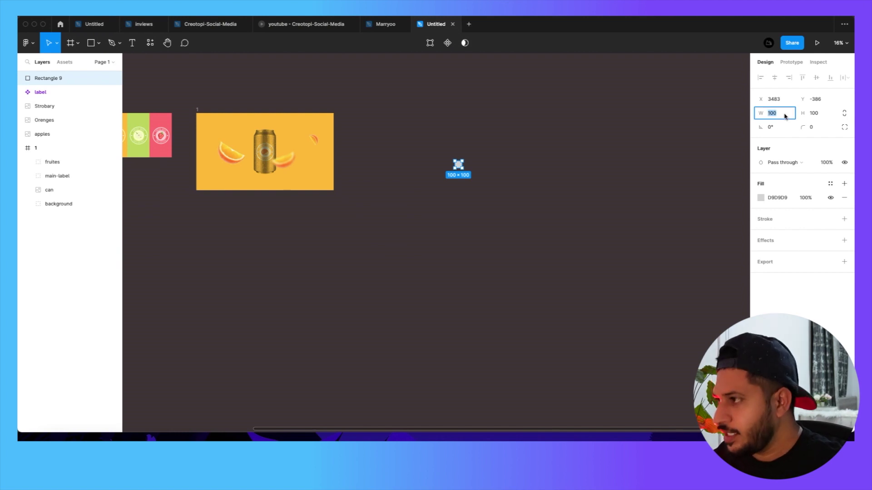
pyautogui.write('1920')
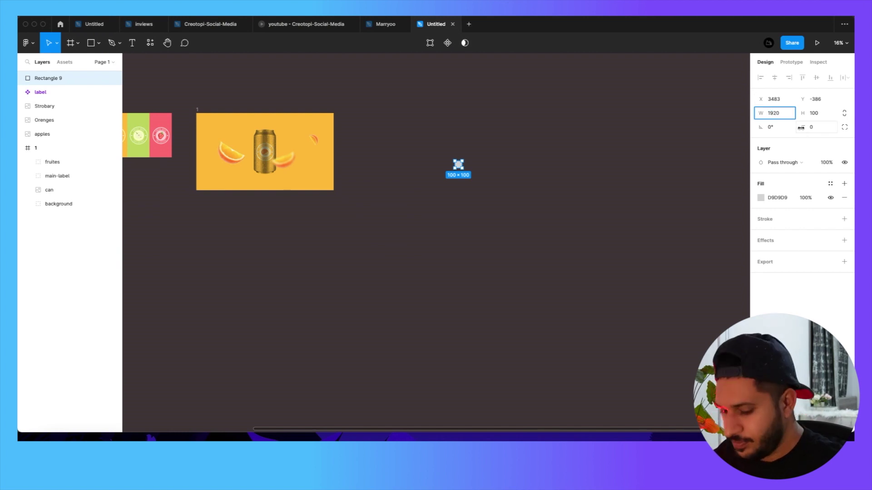
pyautogui.press('Tab')
pyautogui.write('10')
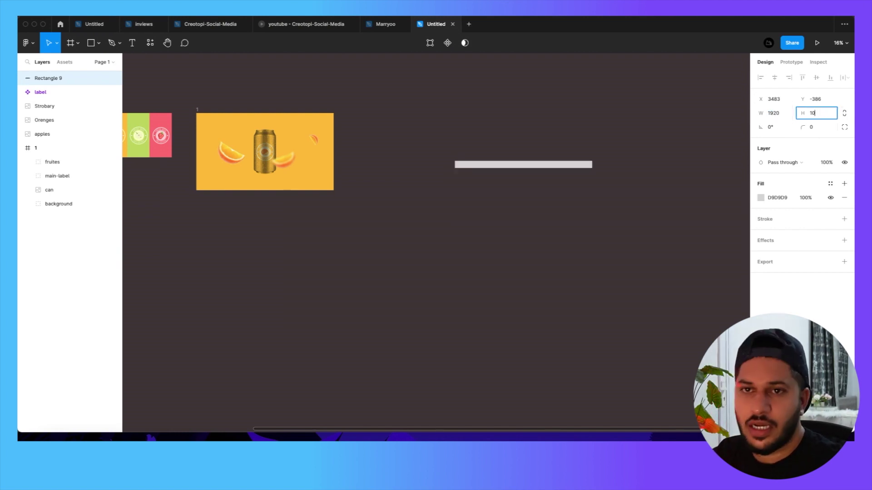
pyautogui.write('80')
pyautogui.press('Return')
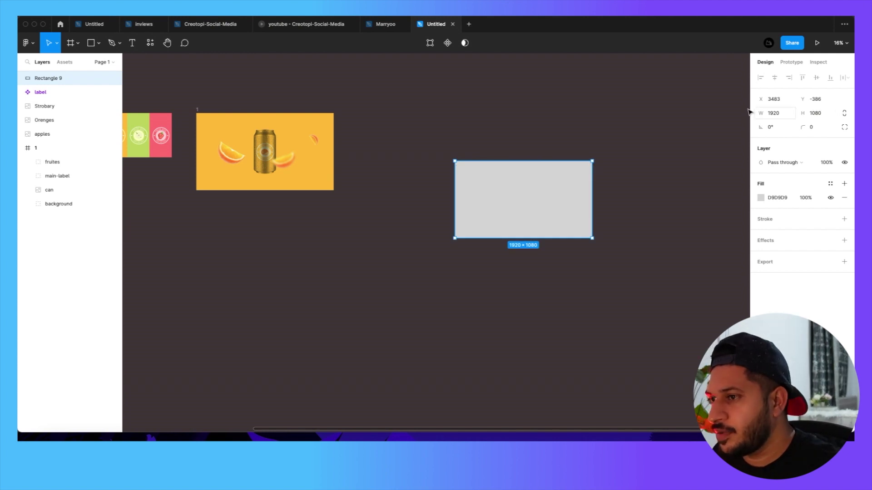
pyautogui.moveTo(492, 226); pyautogui.dragTo(424, 177)
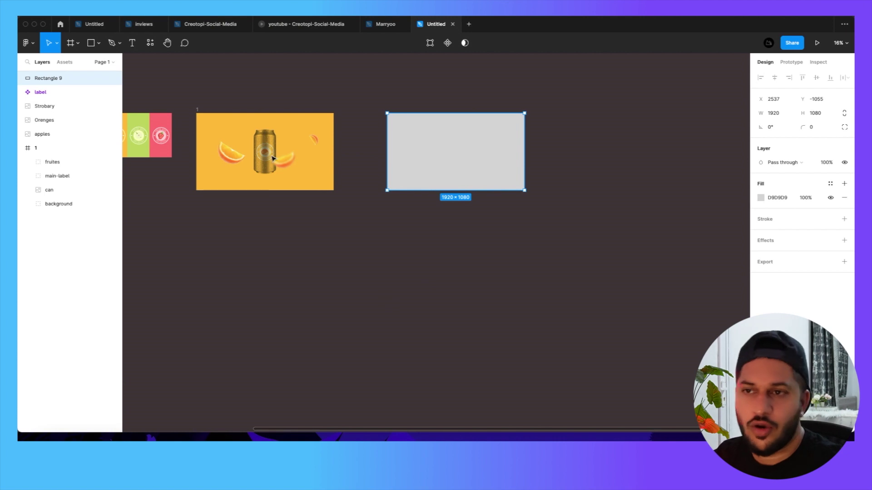
# Add the white text Orange on the grey rectangle and set its font size to 300
pyautogui.click(132, 43)
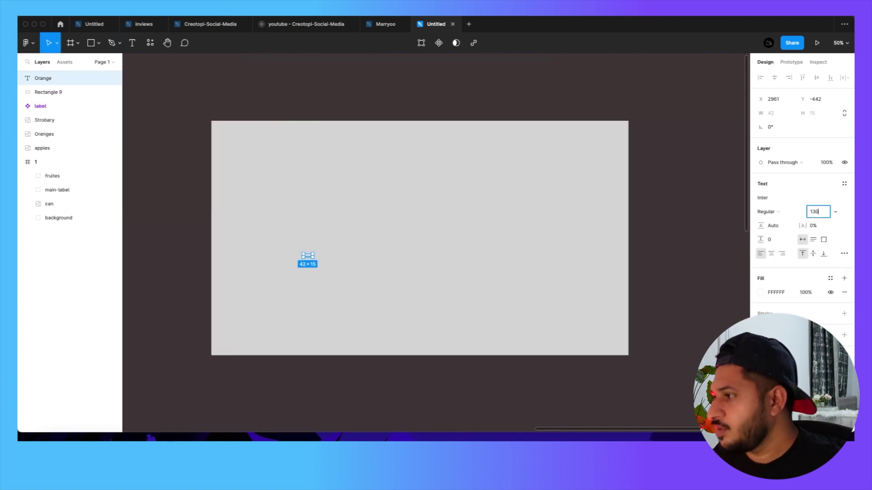
pyautogui.press('Return')
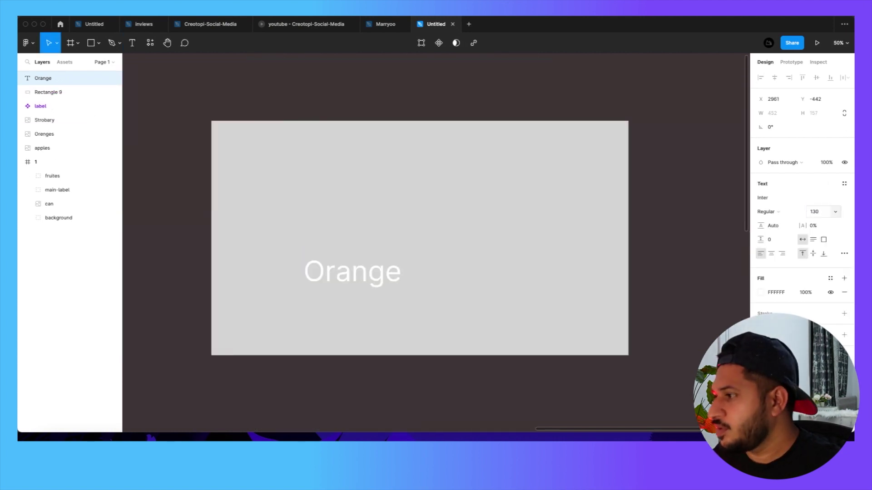
pyautogui.click(828, 215)
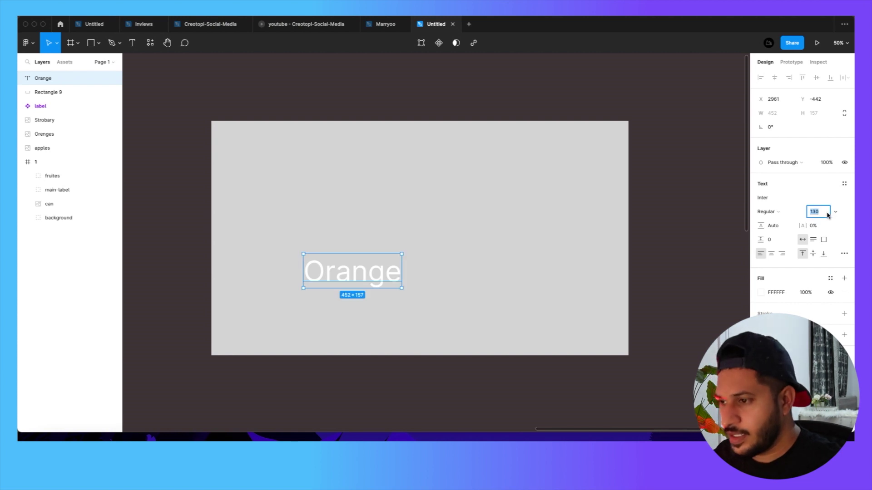
pyautogui.write('300')
pyautogui.press('Return')
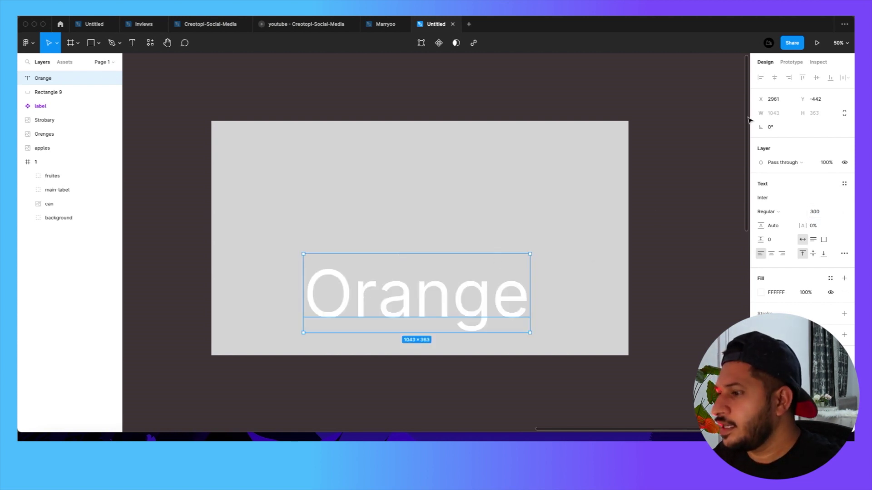
# Centre the Orange text horizontally and vertically on the grey rectangle
pyautogui.click(667, 167)
pyautogui.click(509, 292)
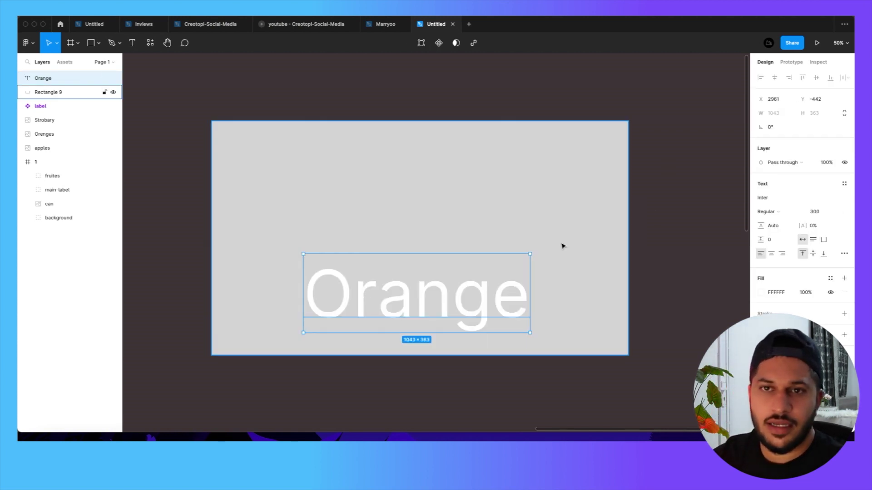
pyautogui.keyDown('shift'); pyautogui.click(562, 246); pyautogui.keyUp('shift')
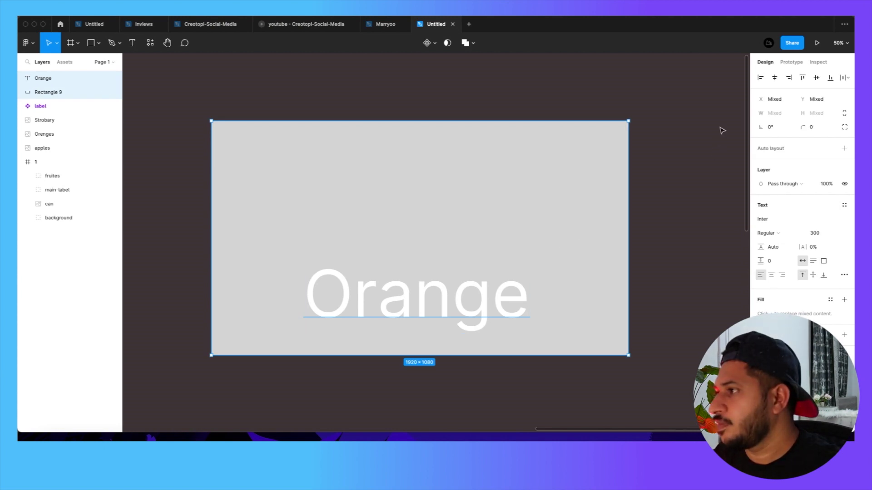
pyautogui.click(775, 78)
pyautogui.click(817, 78)
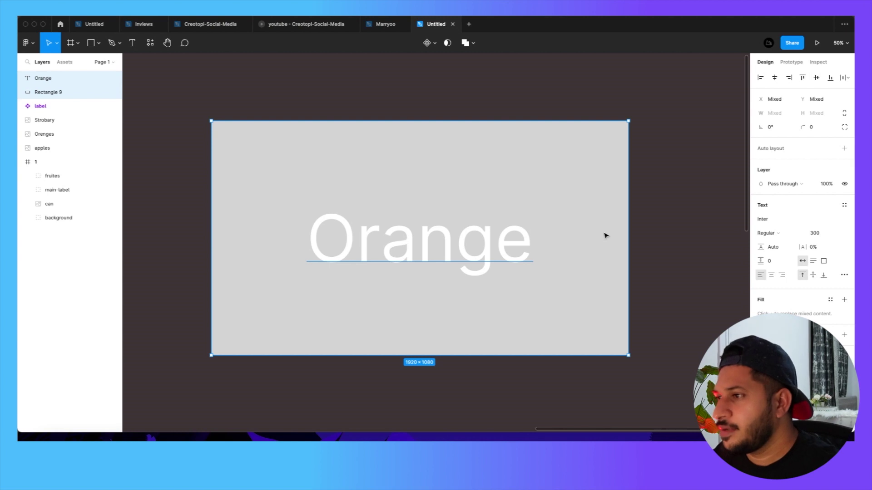
pyautogui.click(542, 105)
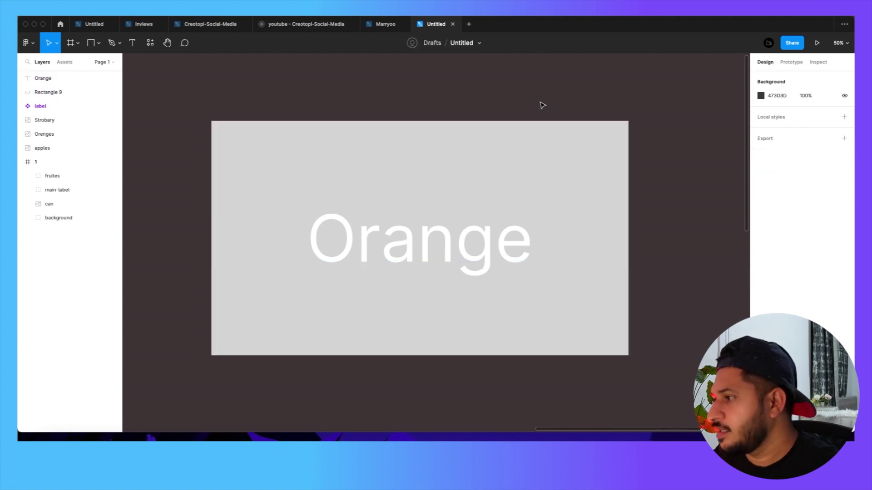
# Set the Orange text's weight to Bold and centre it horizontally on the rectangle again
pyautogui.click(484, 253)
pyautogui.click(783, 211)
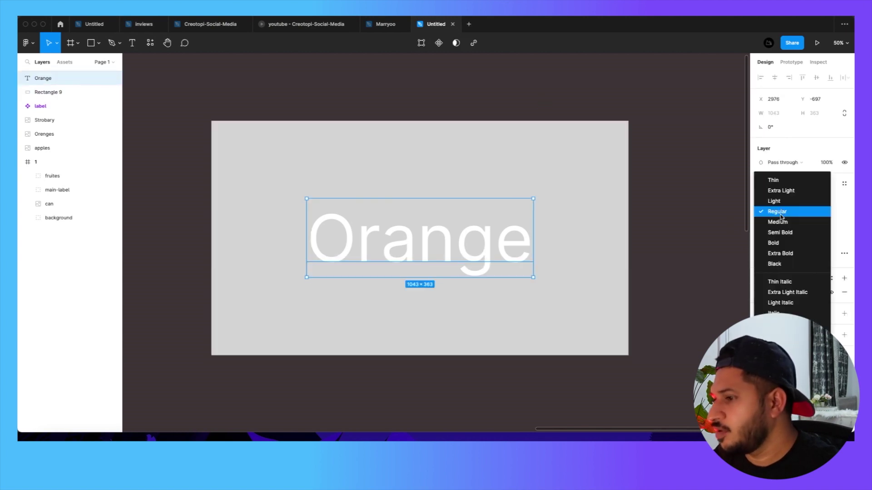
pyautogui.click(780, 244)
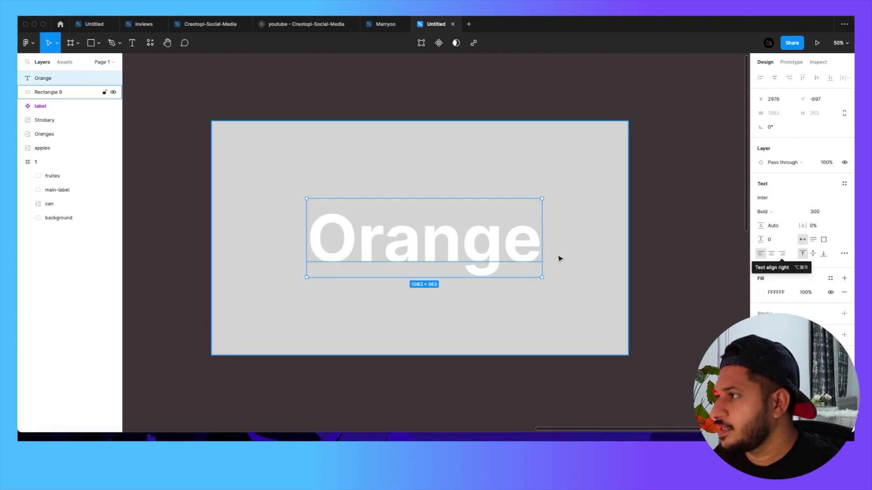
pyautogui.keyDown('shift'); pyautogui.click(583, 249); pyautogui.keyUp('shift')
pyautogui.click(775, 78)
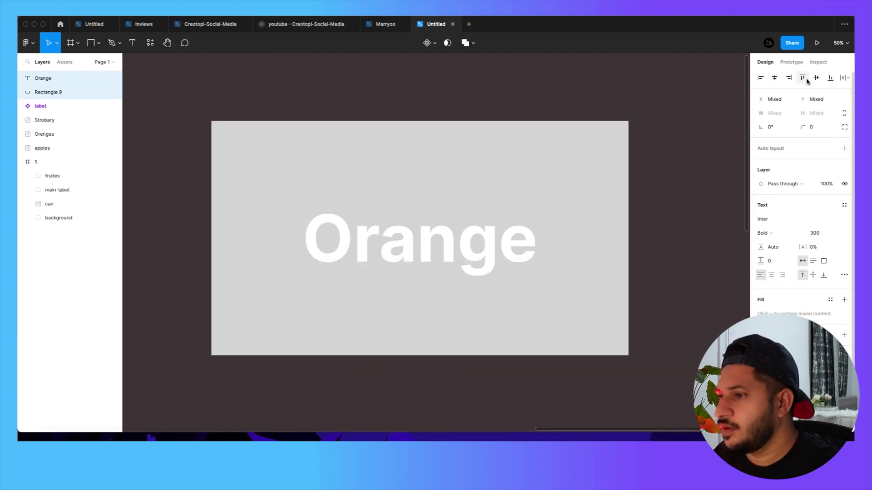
pyautogui.click(577, 118)
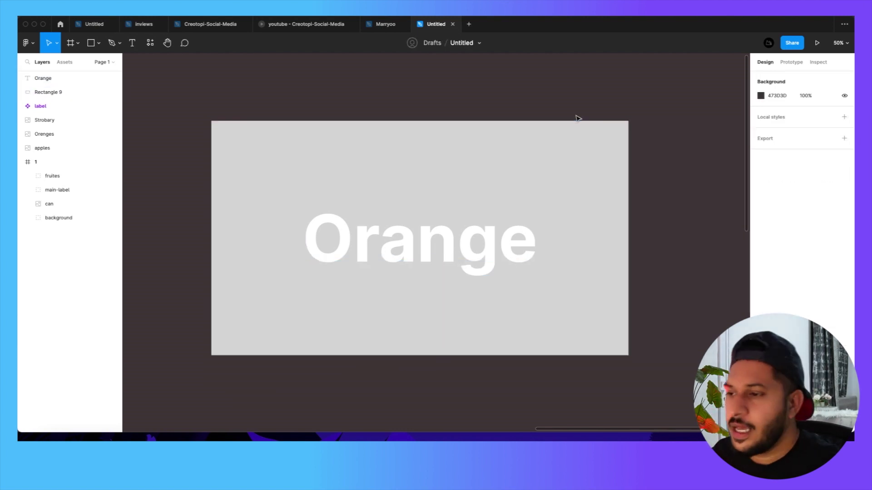
# Change the fill of the rectangle behind the Orange text to black, 000000
pyautogui.keyDown('ctrl'); pyautogui.scroll(-3, 132, 203); pyautogui.keyUp('ctrl')
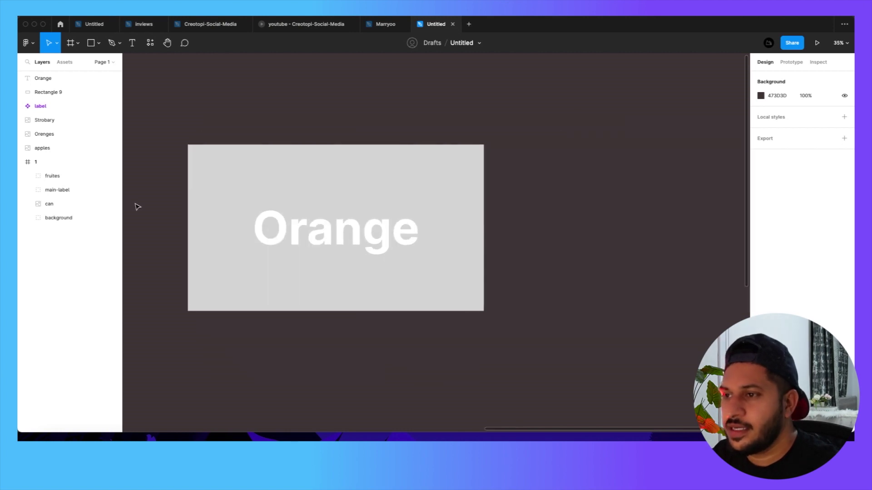
pyautogui.scroll(-2, 243, 148)
pyautogui.click(292, 148)
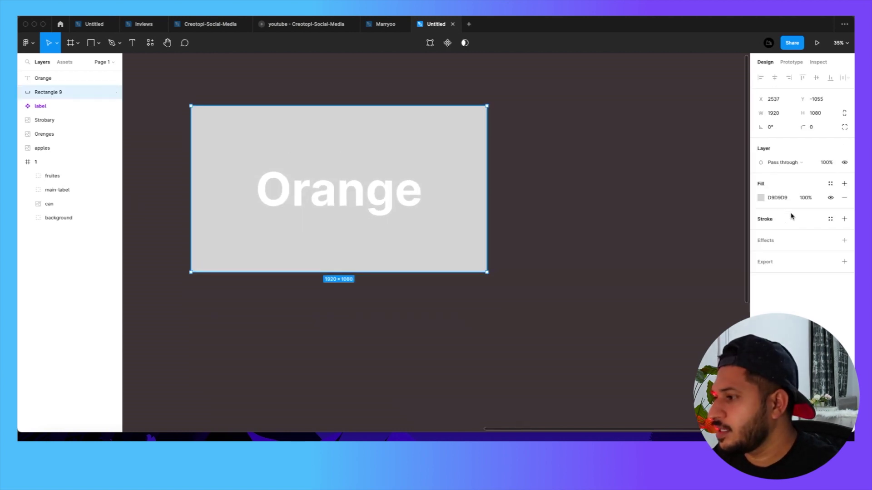
pyautogui.click(761, 198)
pyautogui.moveTo(680, 274); pyautogui.dragTo(679, 315)
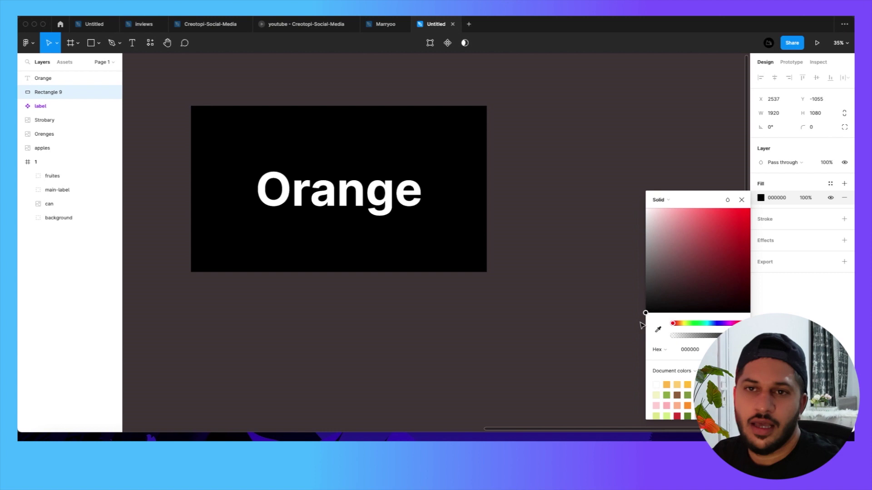
pyautogui.click(528, 287)
# Group the Orange text with its black rectangle and set the text's alignment to centre
pyautogui.keyDown('ctrl'); pyautogui.scroll(-3, 249, 298); pyautogui.keyUp('ctrl')
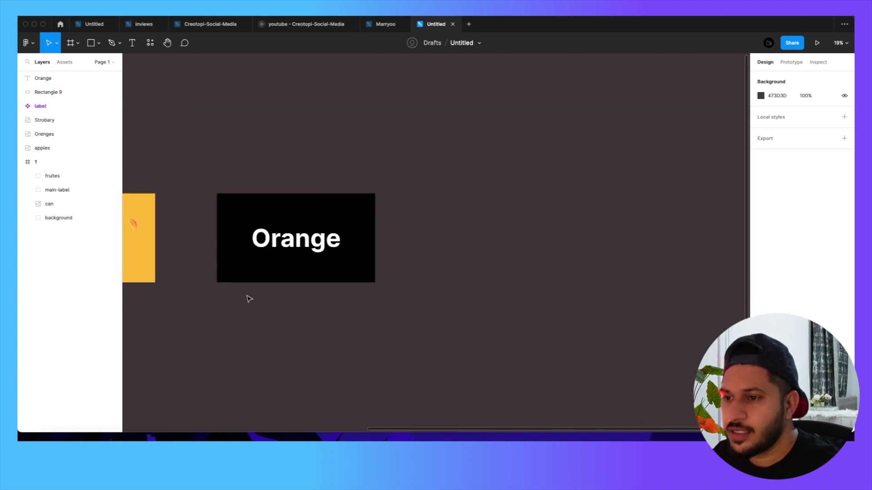
pyautogui.moveTo(207, 183); pyautogui.dragTo(362, 310)
pyautogui.press('super+g')
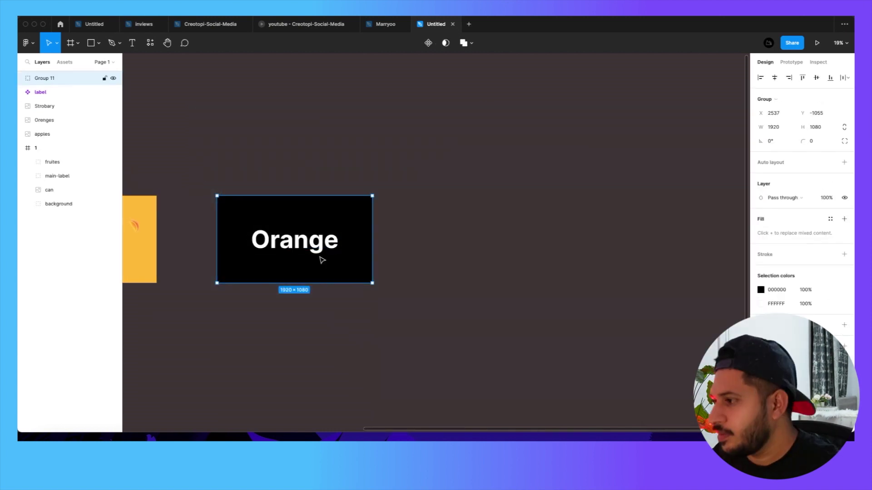
pyautogui.doubleClick(325, 241)
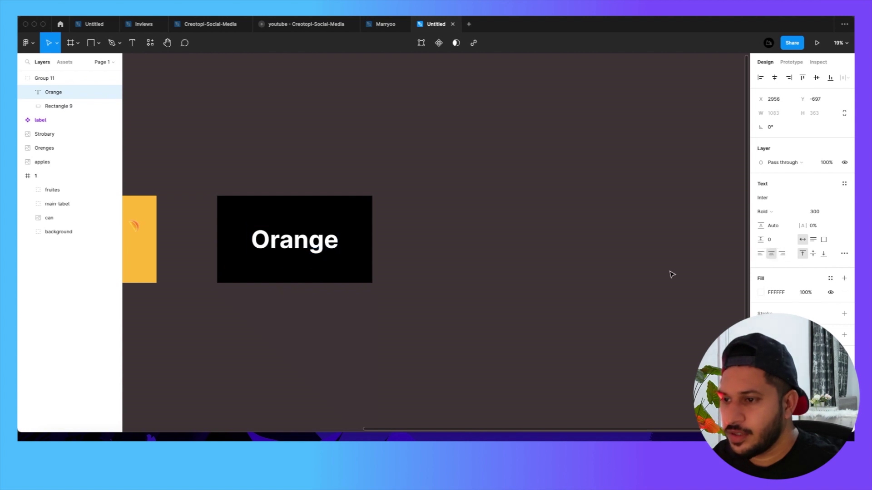
pyautogui.click(430, 302)
# Duplicate the Orange group directly against its right edge and change the copy's text to Apple
pyautogui.click(251, 231)
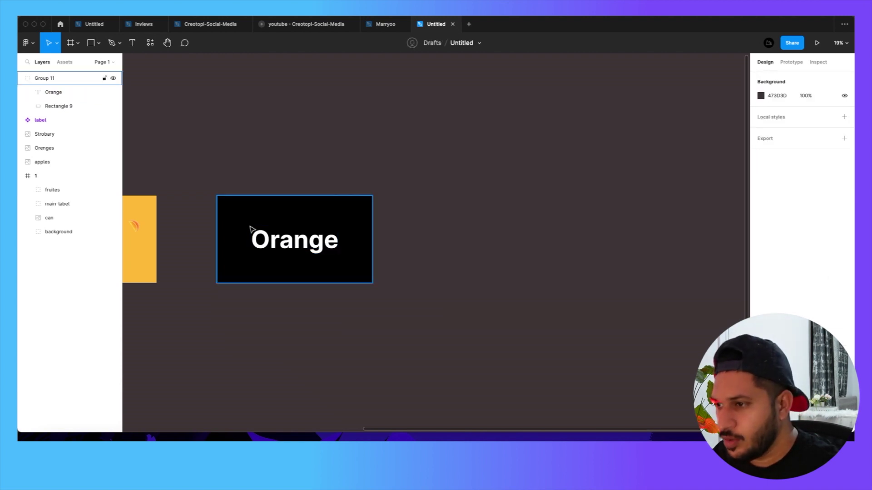
pyautogui.keyDown('alt'); pyautogui.moveTo(251, 230); pyautogui.dragTo(400, 226); pyautogui.keyUp('alt')
pyautogui.scroll(5, 373, 284)
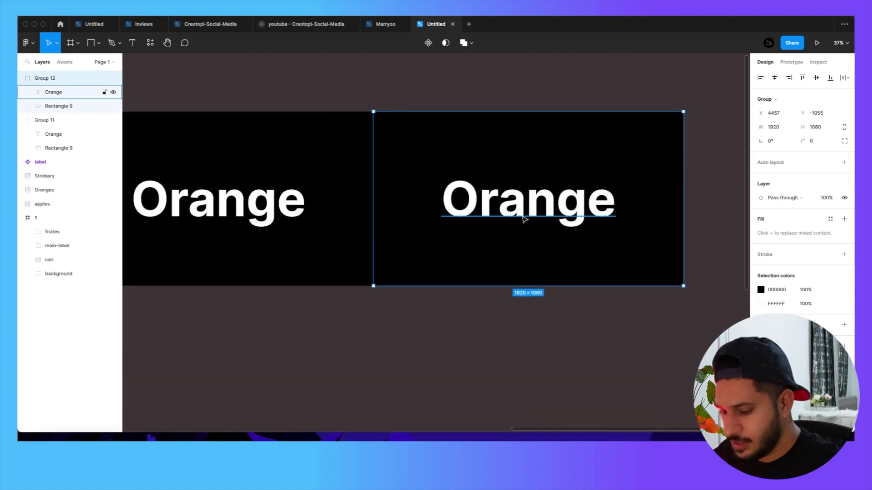
pyautogui.doubleClick(518, 214)
pyautogui.write('Apple')
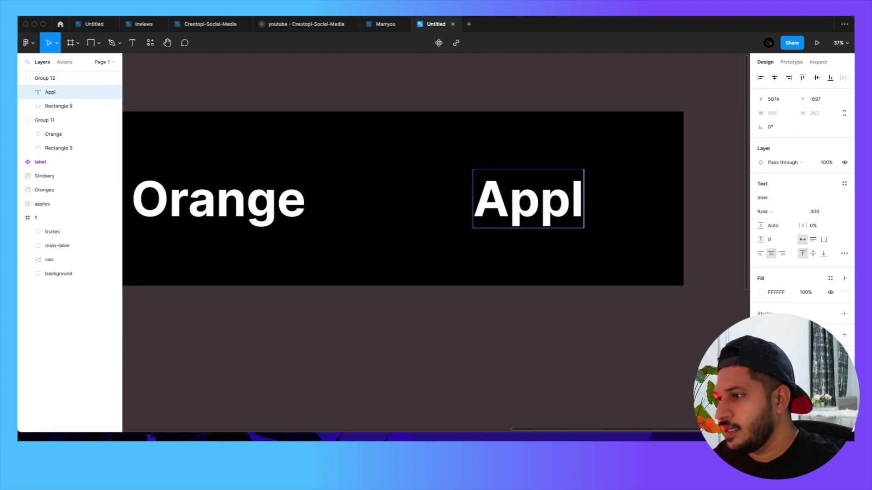
pyautogui.click(503, 372)
# Duplicate the Apple group and place the copy directly against its right edge
pyautogui.hscroll(5, 536, 309)
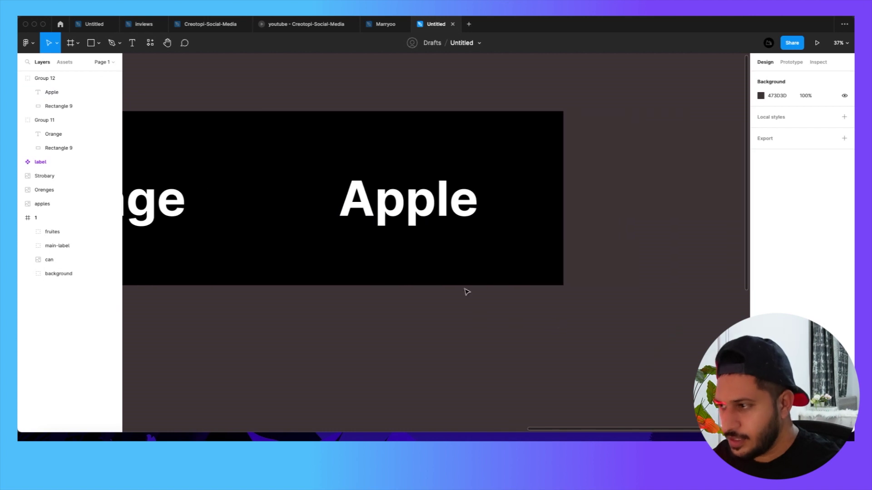
pyautogui.click(440, 258)
pyautogui.hotkey('ctrl', 'd')
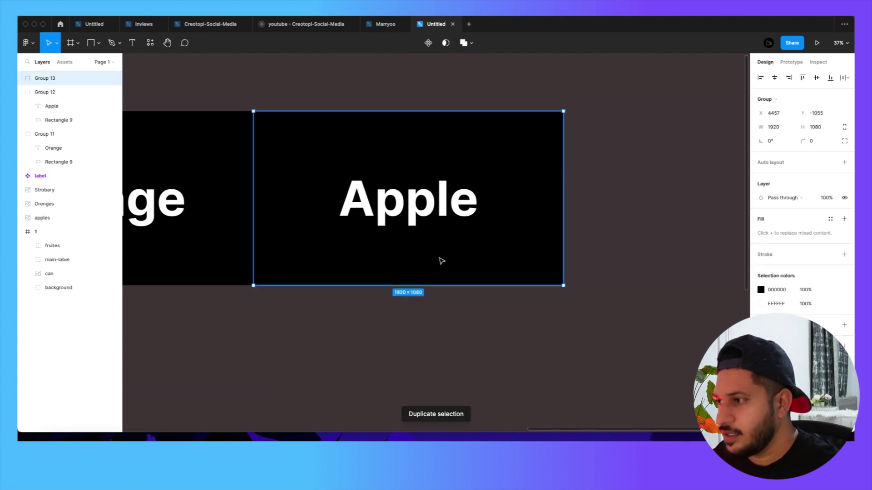
pyautogui.scroll(-2, 442, 260)
pyautogui.moveTo(365, 265); pyautogui.dragTo(590, 273)
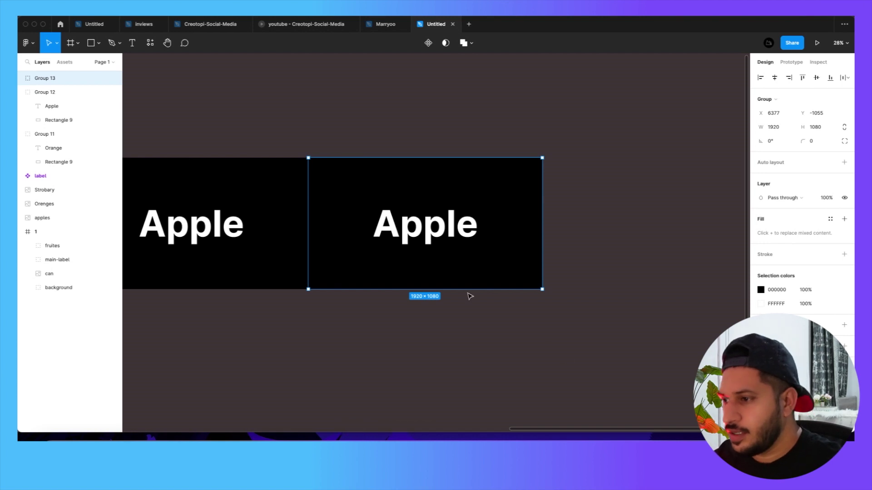
# Replace the text in the third group with strobary and set its letter case so the first letter is capitalised
pyautogui.doubleClick(427, 236)
pyautogui.doubleClick(424, 233)
pyautogui.write('strobary')
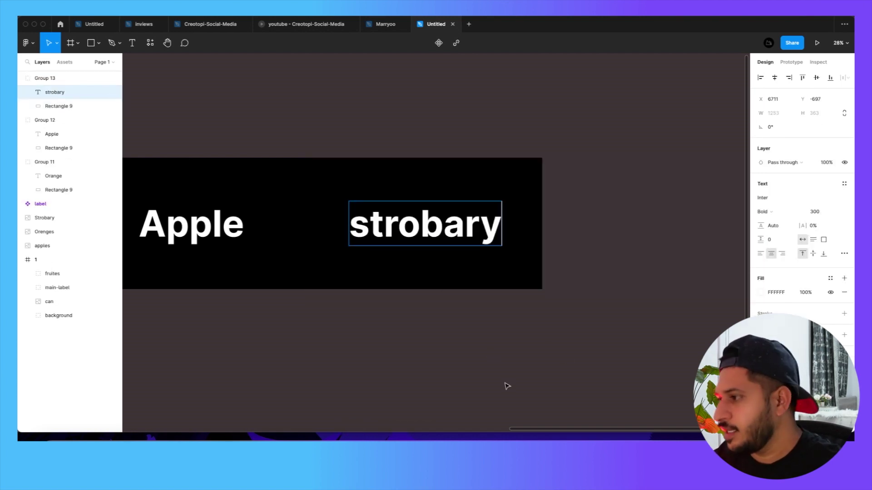
pyautogui.press('Escape')
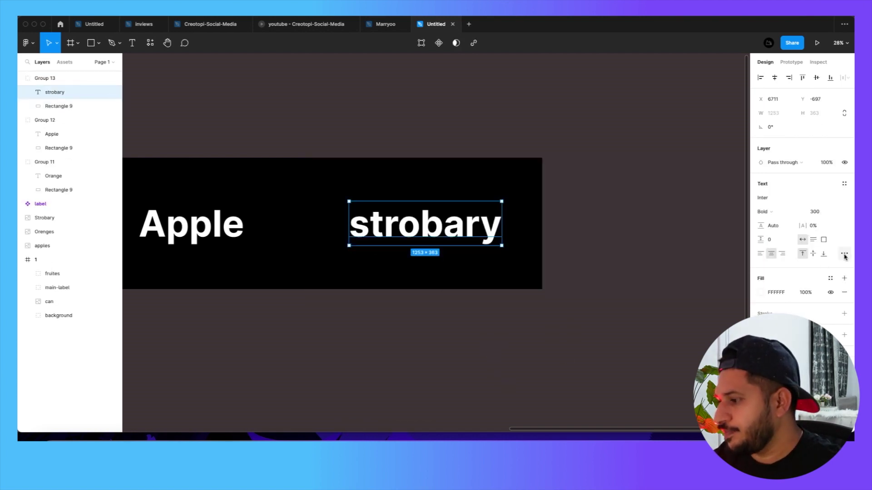
pyautogui.click(845, 253)
pyautogui.click(717, 387)
pyautogui.click(561, 367)
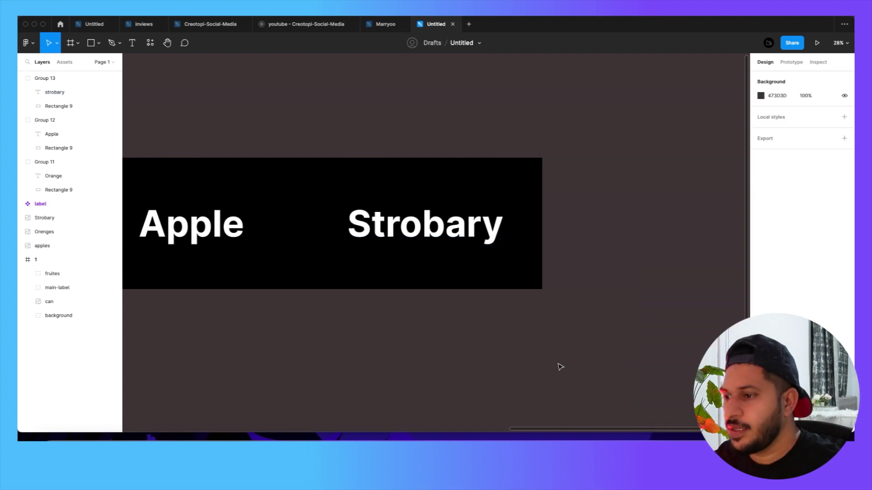
pyautogui.scroll(-4, 554, 332)
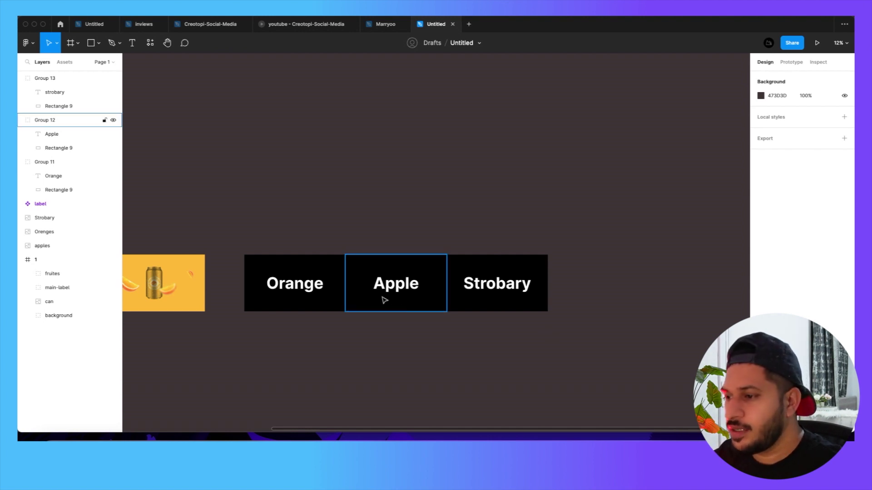
pyautogui.click(318, 282)
pyautogui.keyDown('shift'); pyautogui.click(397, 271); pyautogui.keyUp('shift')
pyautogui.keyDown('shift'); pyautogui.click(482, 268); pyautogui.keyUp('shift')
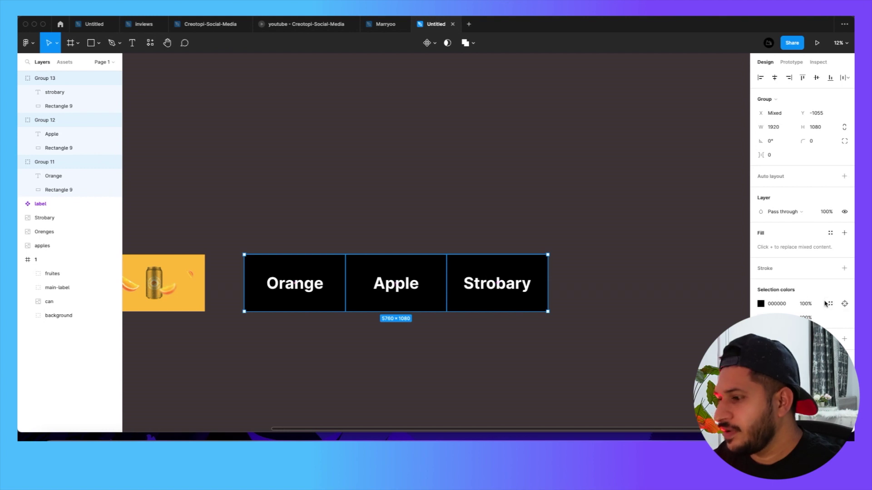
pyautogui.click(635, 342)
# Remove the black fill from the rectangles behind the Strobary, Apple and Orange titles
pyautogui.doubleClick(538, 293)
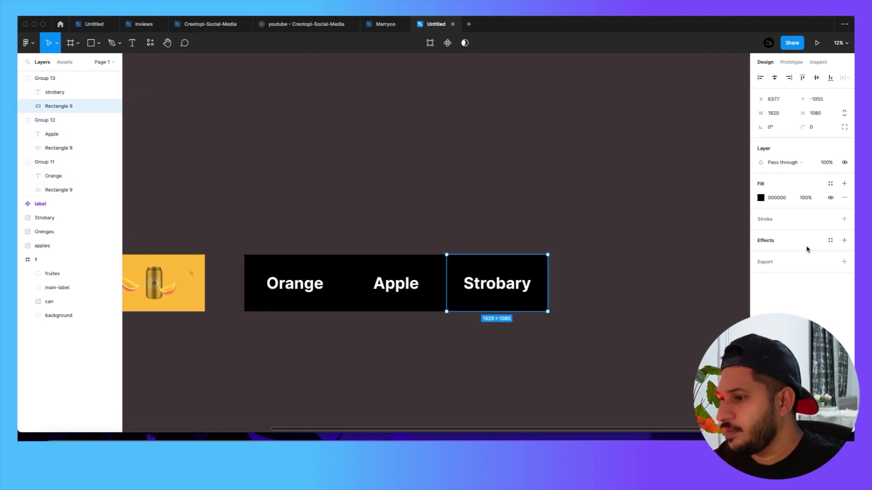
pyautogui.click(841, 197)
pyautogui.click(440, 267)
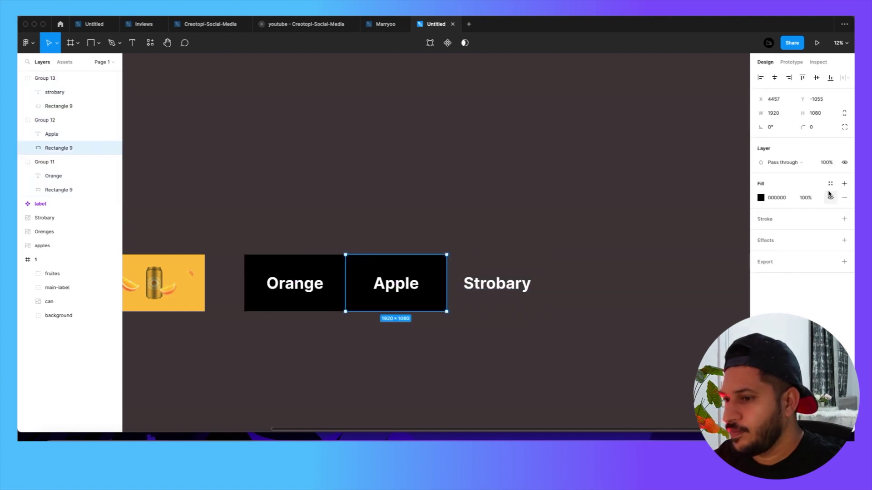
pyautogui.click(841, 197)
pyautogui.click(305, 265)
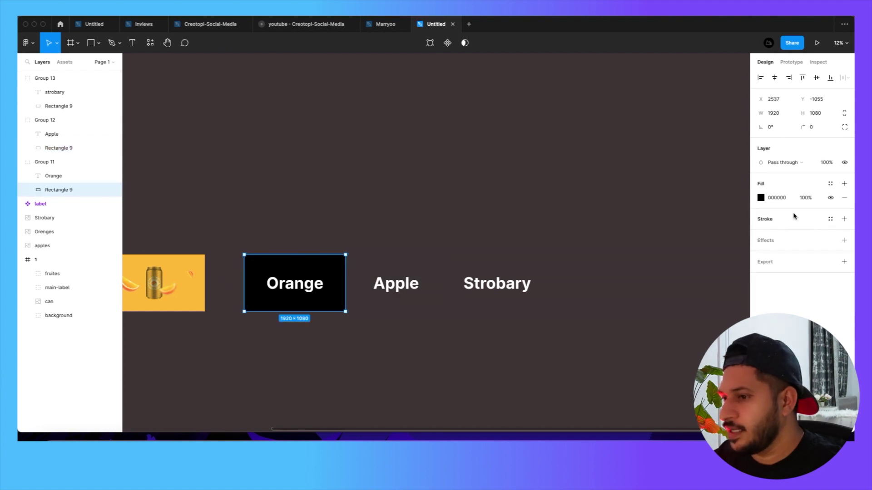
pyautogui.click(841, 197)
# Group the three fruit titles together with their unfilled rectangles and name the group text
pyautogui.click(296, 210)
pyautogui.moveTo(272, 202); pyautogui.dragTo(558, 349)
pyautogui.hotkey('ctrl', 'g')
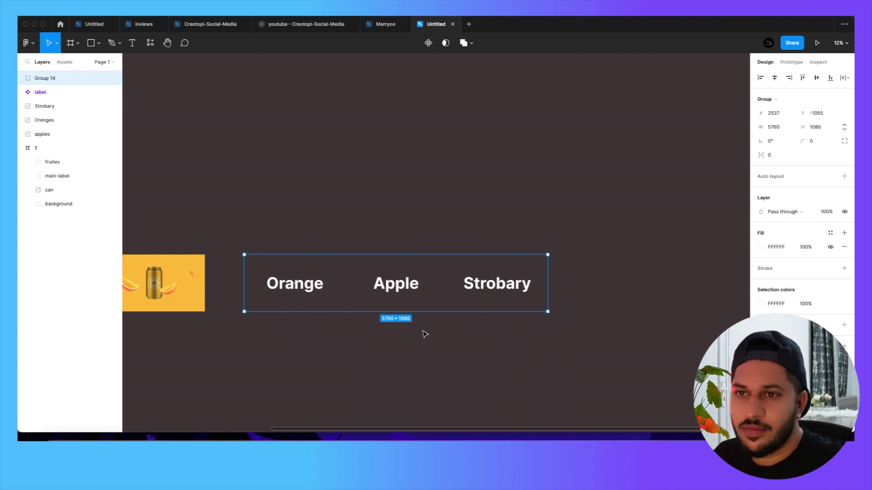
pyautogui.doubleClick(46, 81)
pyautogui.write('text')
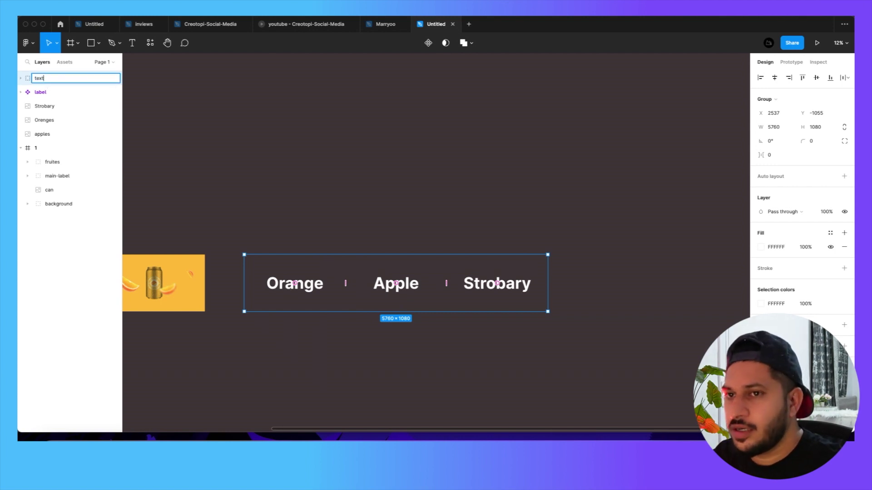
pyautogui.click(300, 117)
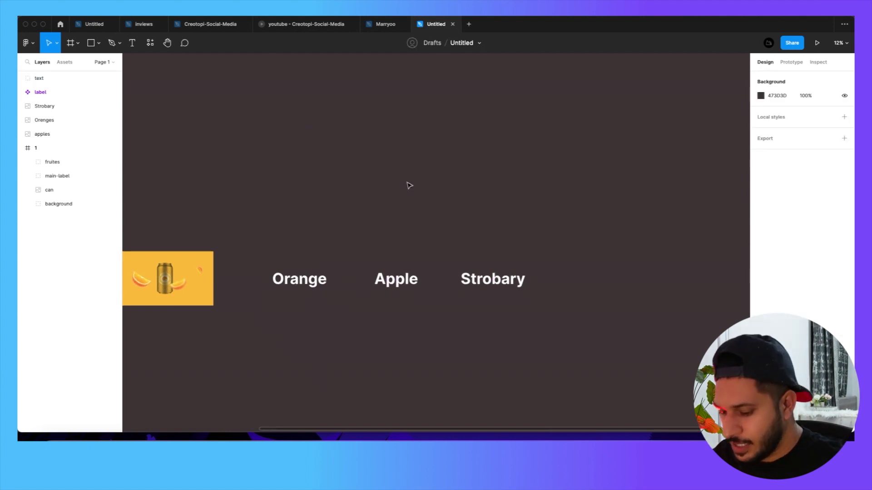
# Cut the text group from the canvas and paste it into frame 1
pyautogui.click(332, 277)
pyautogui.press('Delete')
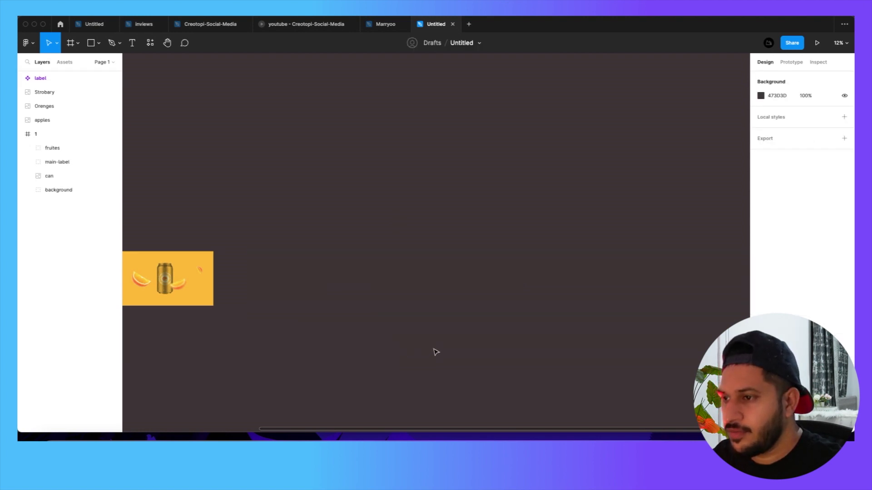
pyautogui.scroll(-2, 285, 280)
pyautogui.hscroll(-5, 386, 272)
pyautogui.scroll(5, 359, 196)
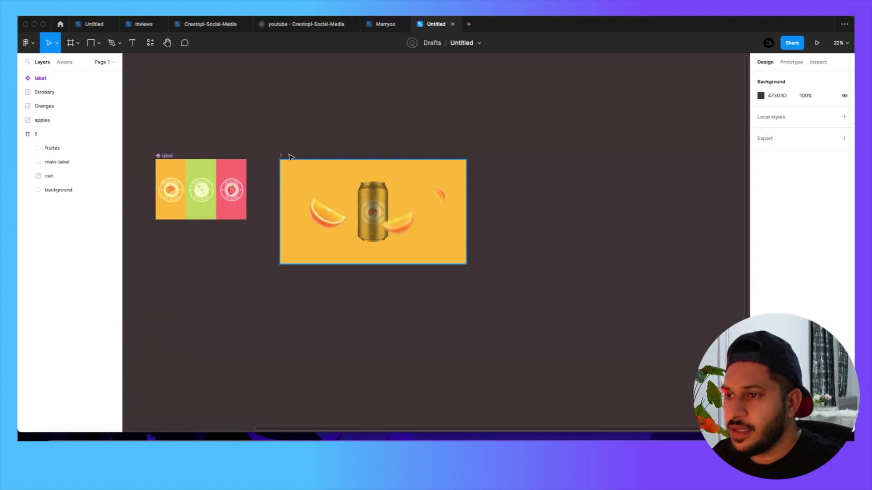
pyautogui.scroll(3, 291, 156)
pyautogui.click(279, 158)
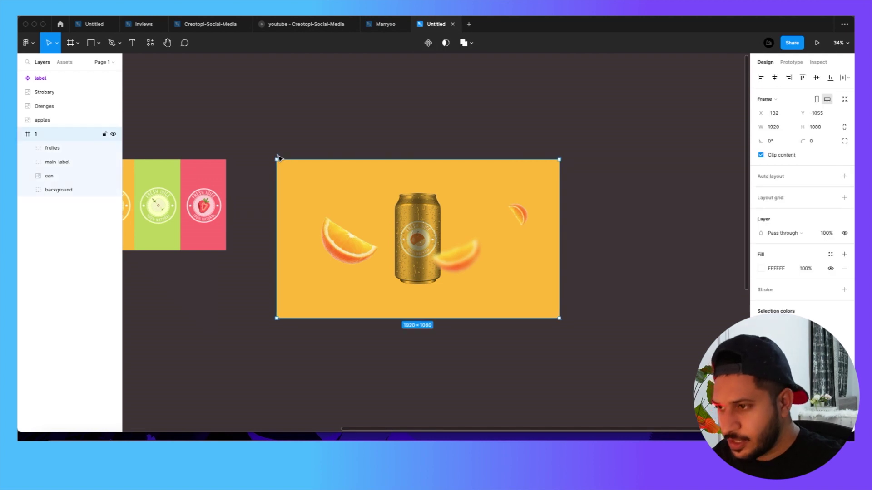
pyautogui.hotkey('ctrl', 'v')
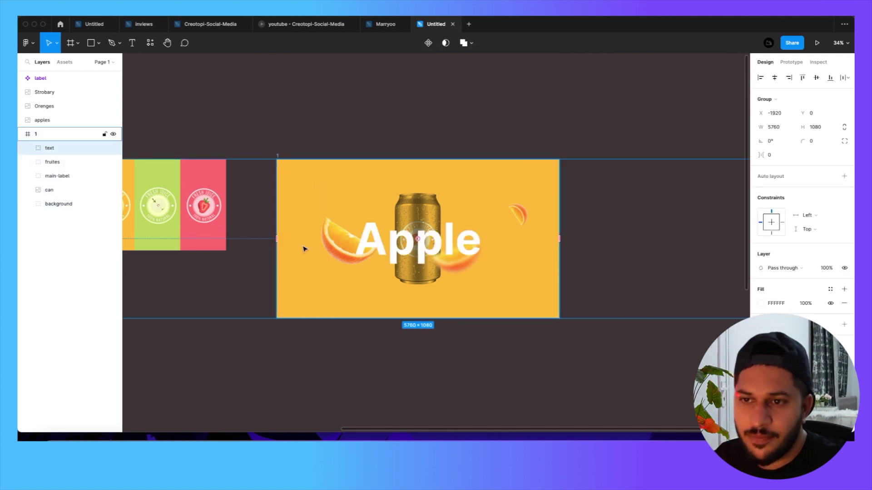
# Place the text group between the can and background layers and align it to the left edge of frame 1
pyautogui.moveTo(52, 148); pyautogui.dragTo(55, 196)
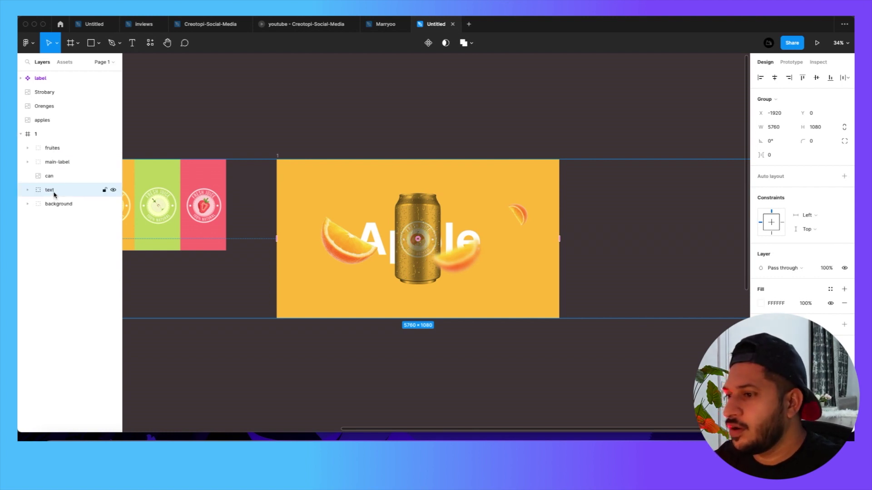
pyautogui.hotkey('alt', 'a')
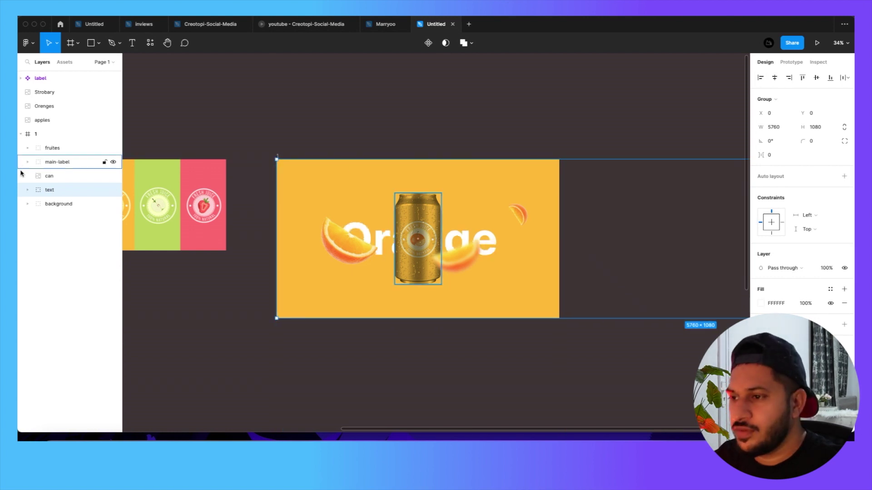
pyautogui.scroll(-3, 371, 251)
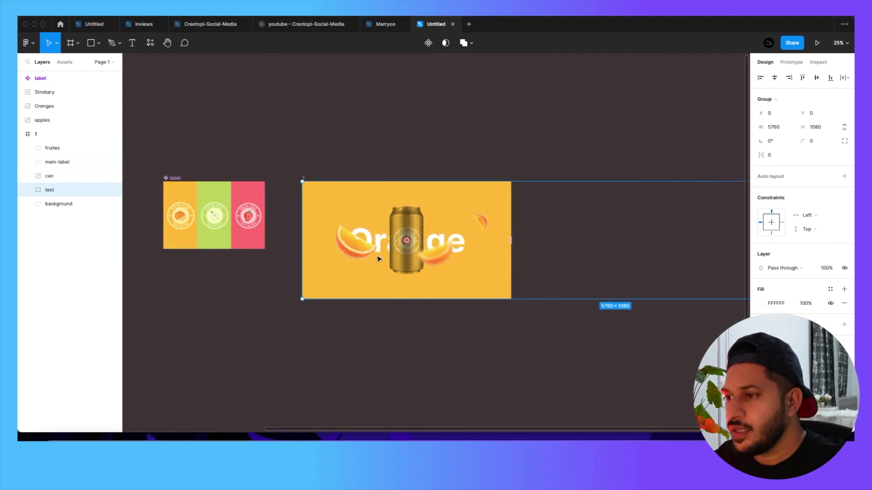
pyautogui.click(423, 341)
pyautogui.scroll(-2, 427, 318)
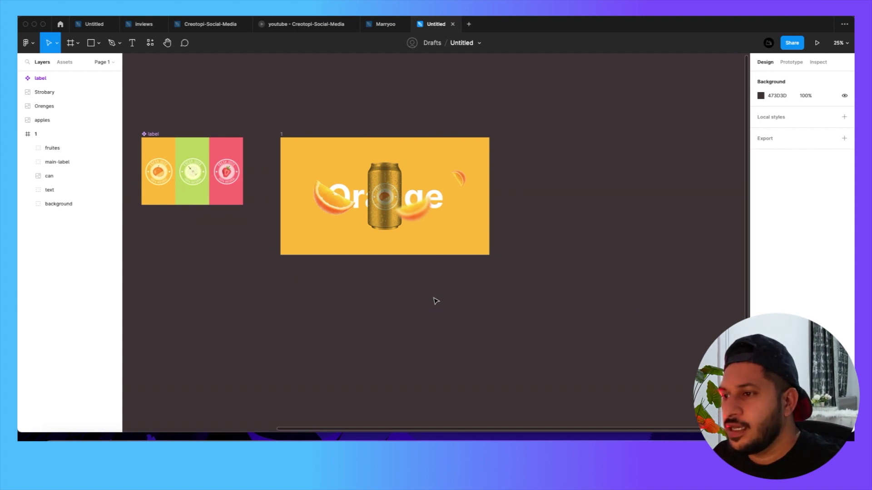
# Duplicate frame 1 and place the copy directly below it at X -132, Y 293
pyautogui.moveTo(448, 310); pyautogui.dragTo(446, 286)
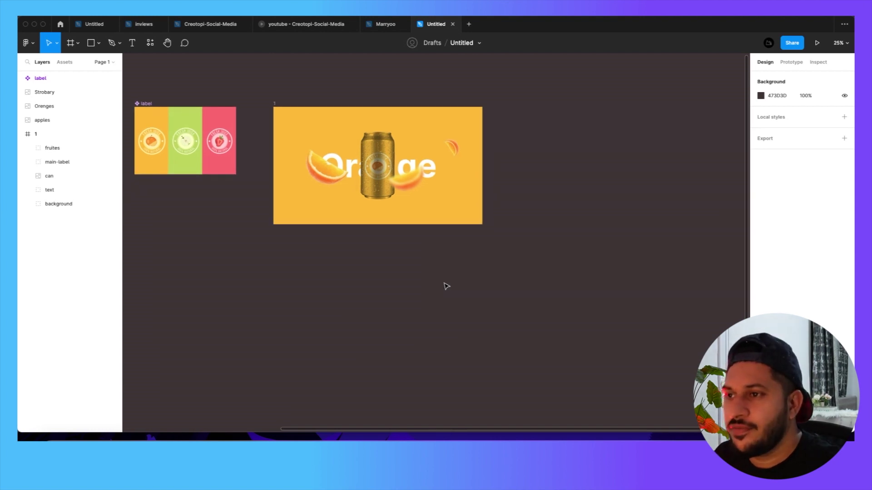
pyautogui.click(275, 104)
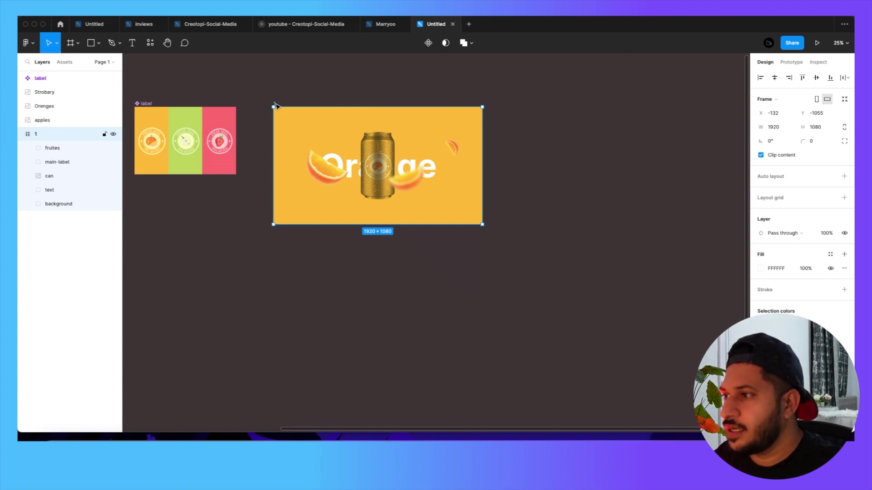
pyautogui.press('super+d')
pyautogui.moveTo(525, 126); pyautogui.dragTo(312, 272)
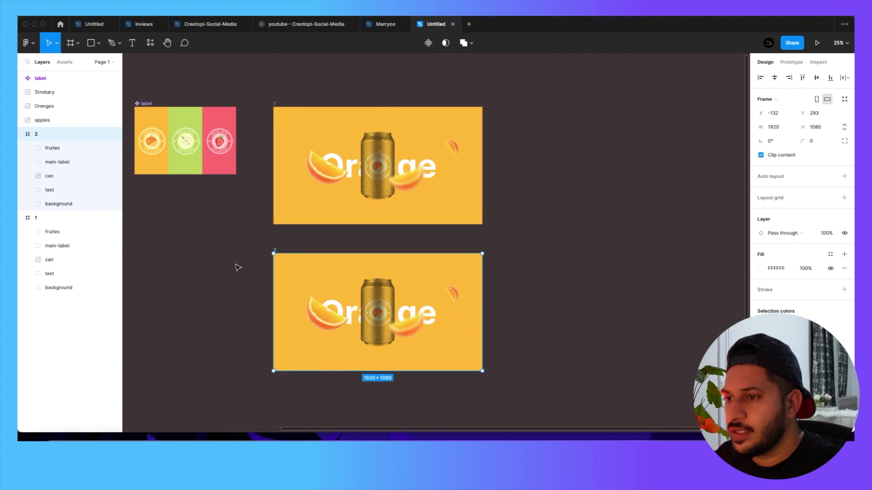
# Duplicate frame 2 and place the copy directly below it, keeping the same horizontal alignment and spacing
pyautogui.click(237, 290)
pyautogui.moveTo(237, 290); pyautogui.dragTo(238, 205)
pyautogui.click(278, 163)
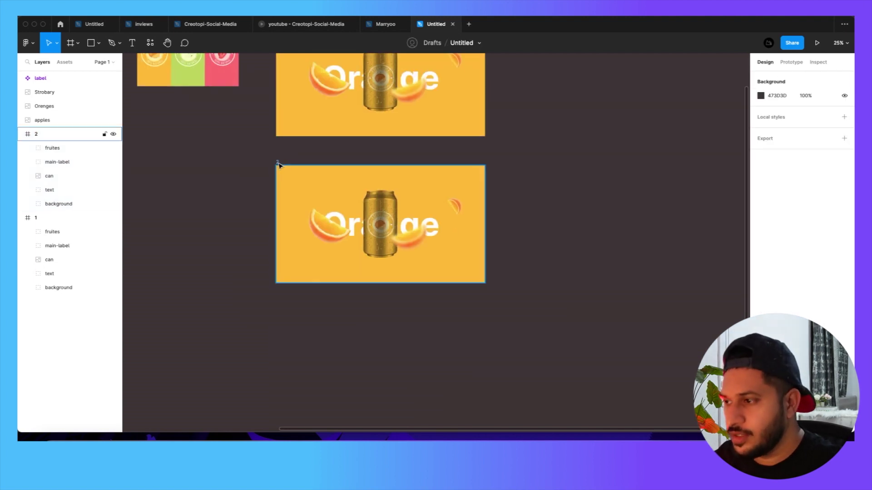
pyautogui.press('super+d')
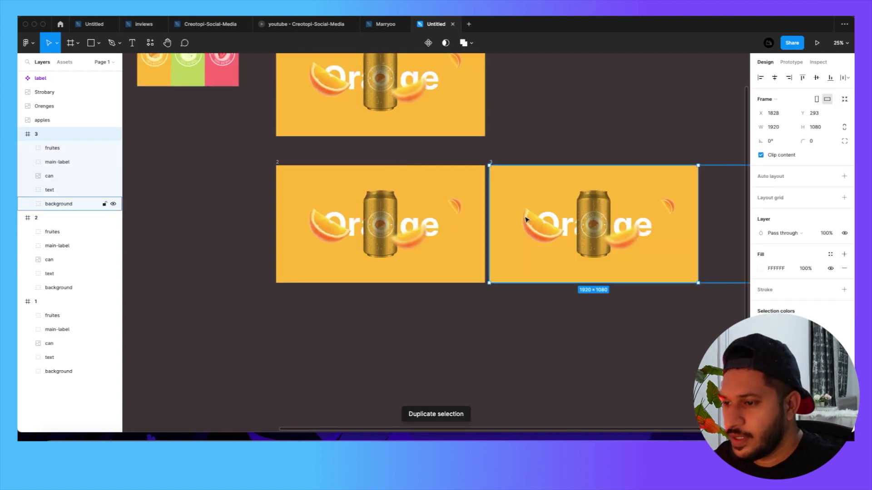
pyautogui.moveTo(510, 179); pyautogui.dragTo(295, 323)
pyautogui.click(504, 230)
pyautogui.scroll(-1, 506, 230)
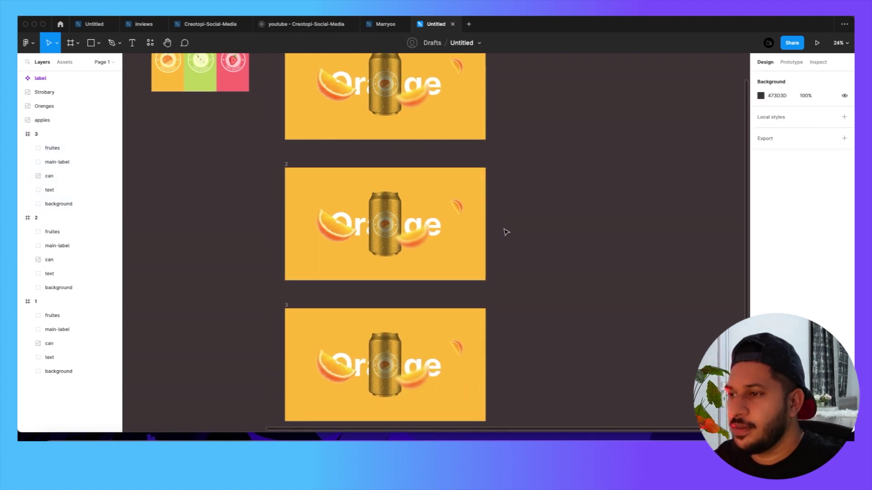
pyautogui.scroll(-2, 506, 230)
pyautogui.hscroll(3, 559, 220)
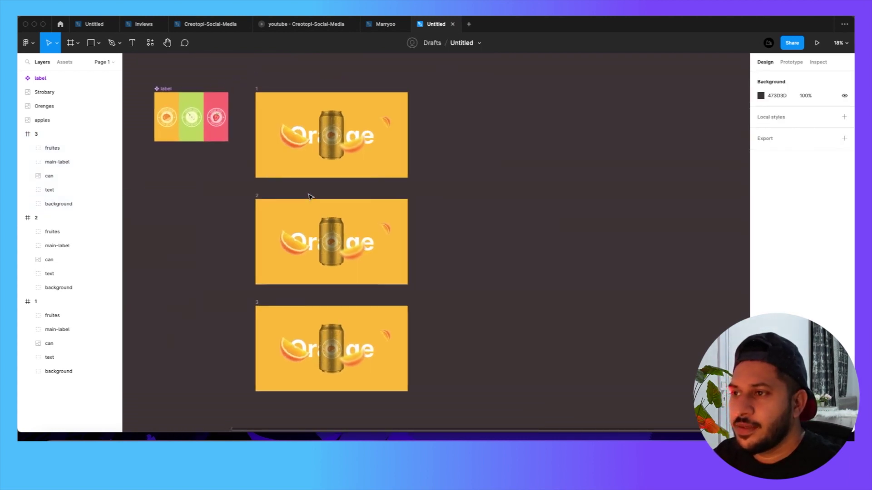
# Move the label inside frame 2's main-label group left to X 493 so the green apple design fills the can
pyautogui.scroll(3, 307, 195)
pyautogui.scroll(2, 311, 192)
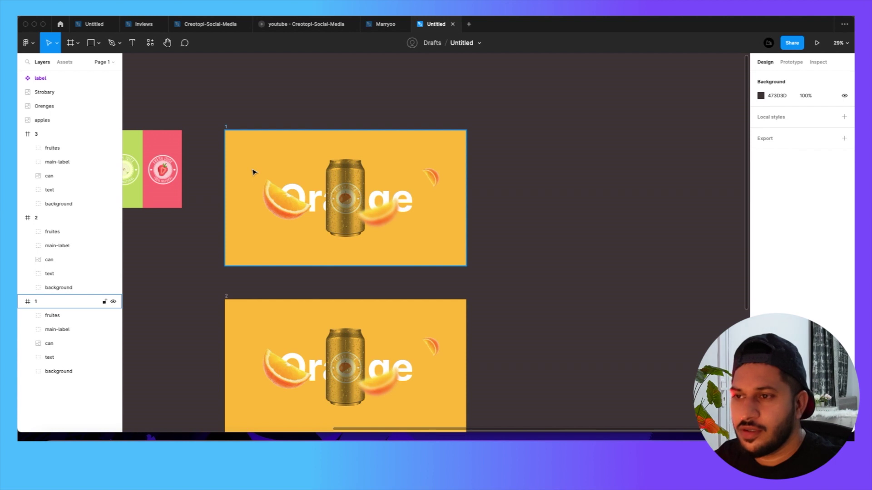
pyautogui.click(226, 128)
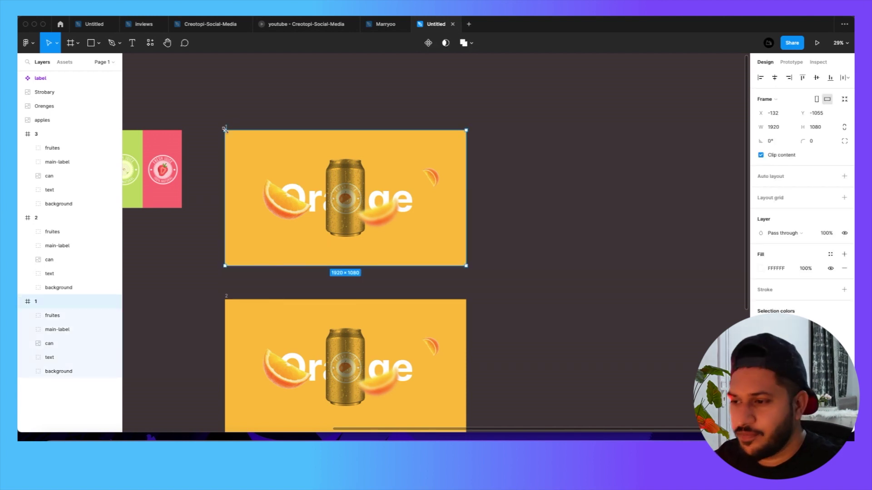
pyautogui.scroll(-3, 226, 128)
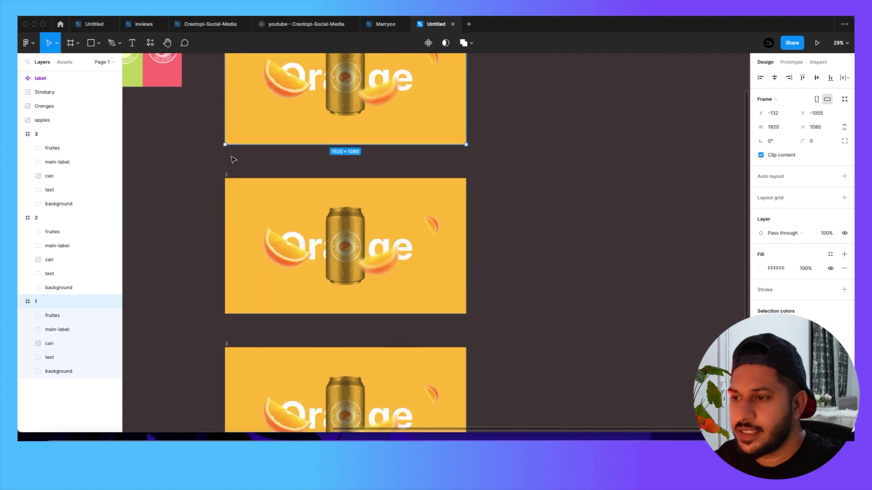
pyautogui.click(227, 174)
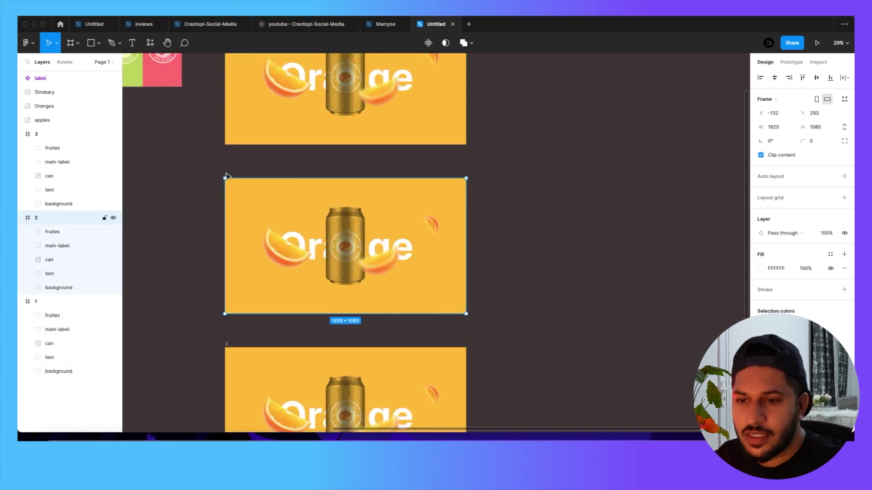
pyautogui.click(57, 262)
pyautogui.click(63, 249)
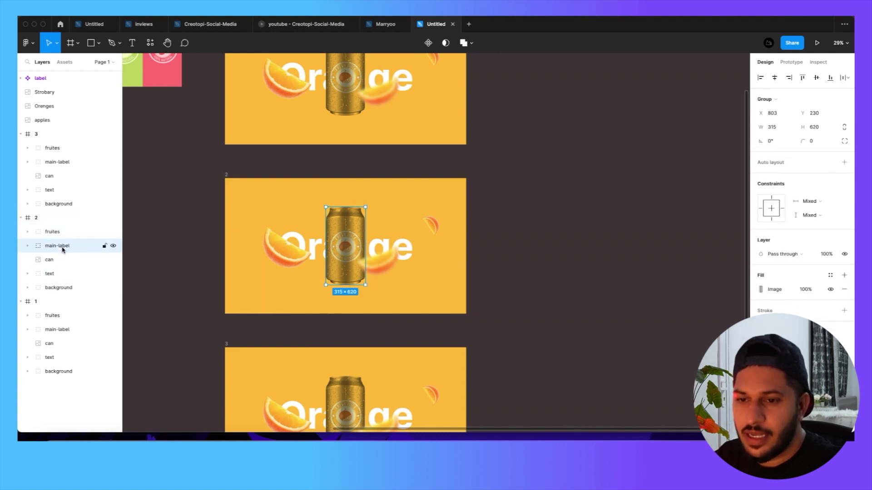
pyautogui.click(27, 246)
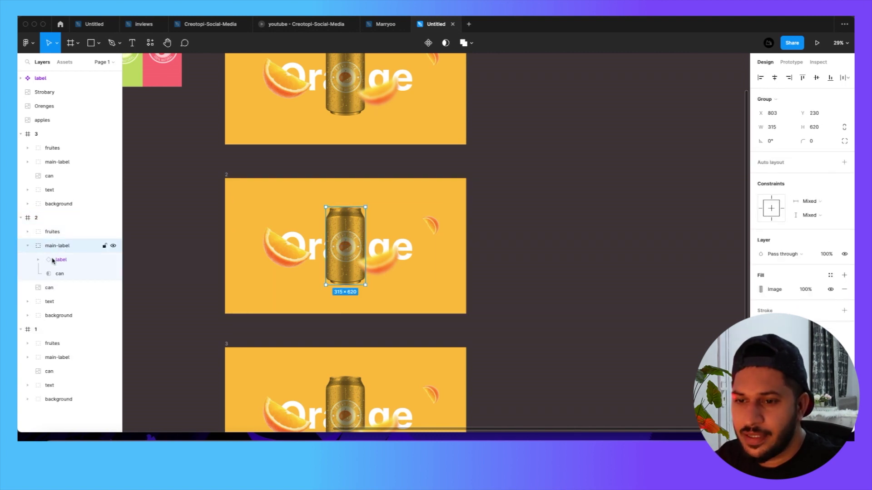
pyautogui.click(68, 260)
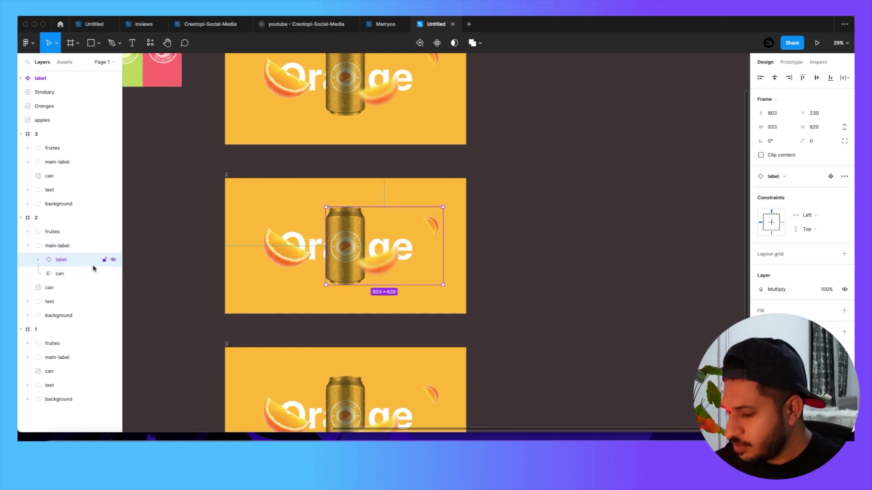
pyautogui.hotkey('shift', 'Left')
pyautogui.hotkey('shift', 'Left')
pyautogui.hotkey('shift', 'Left')
pyautogui.hotkey('shift', 'Left')
pyautogui.hotkey('shift', 'Left')
pyautogui.hotkey('shift', 'Left')
pyautogui.hotkey('shift', 'Left')
pyautogui.hotkey('shift', 'Left')
pyautogui.hotkey('shift', 'Left')
pyautogui.hotkey('shift', 'Left')
pyautogui.hotkey('shift', 'Left')
pyautogui.hotkey('shift', 'Left')
pyautogui.hotkey('shift', 'Left')
pyautogui.hotkey('shift', 'Left')
pyautogui.hotkey('shift', 'Left')
pyautogui.hotkey('shift', 'Left')
pyautogui.hotkey('shift', 'Left')
pyautogui.hotkey('shift', 'Left')
pyautogui.hotkey('shift', 'Left')
pyautogui.hotkey('shift', 'Left')
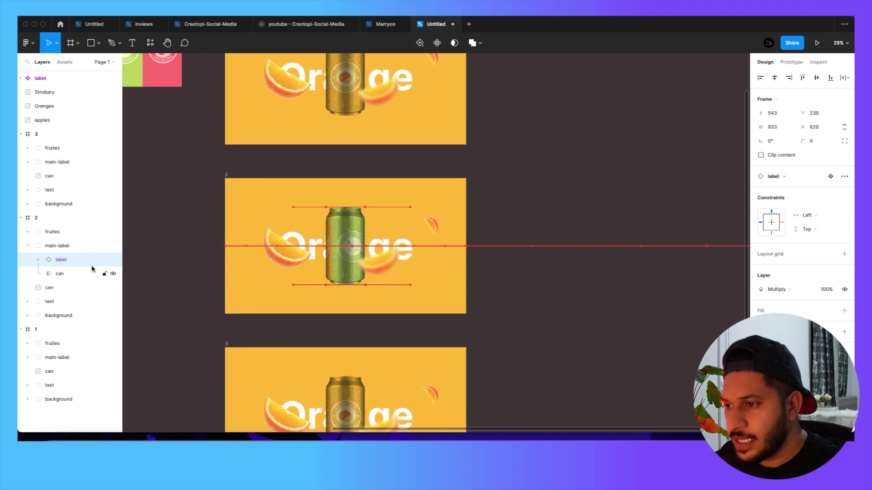
pyautogui.hotkey('shift', 'Left')
pyautogui.hotkey('shift', 'Left')
pyautogui.hotkey('shift', 'Left')
pyautogui.hotkey('shift', 'Left')
pyautogui.hotkey('shift', 'Left')
pyautogui.hotkey('shift', 'Left')
pyautogui.hotkey('shift', 'Left')
pyautogui.hotkey('shift', 'Left')
pyautogui.hotkey('shift', 'Left')
pyautogui.hotkey('shift', 'Left')
pyautogui.hotkey('shift', 'Left')
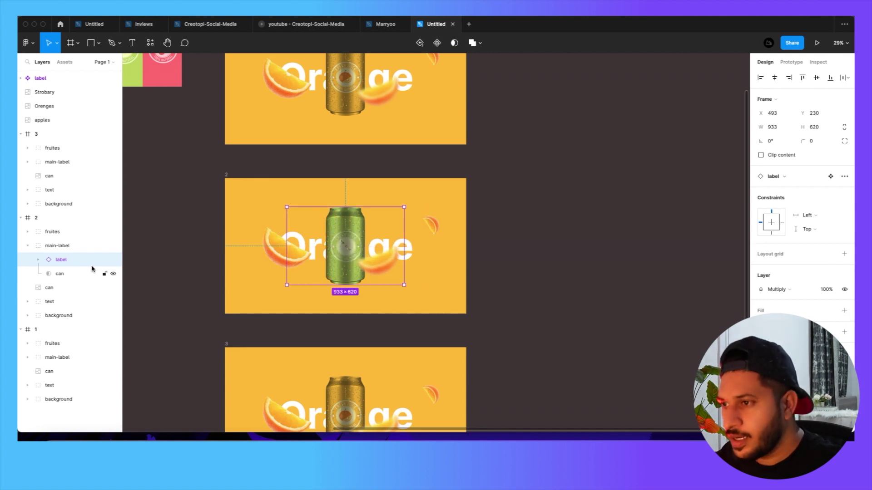
pyautogui.scroll(5, 321, 317)
pyautogui.scroll(3, 341, 303)
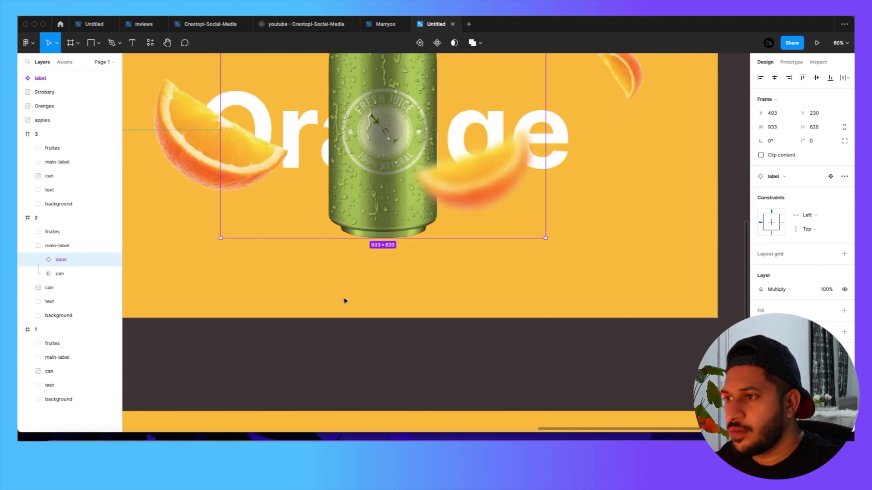
pyautogui.scroll(-3, 345, 301)
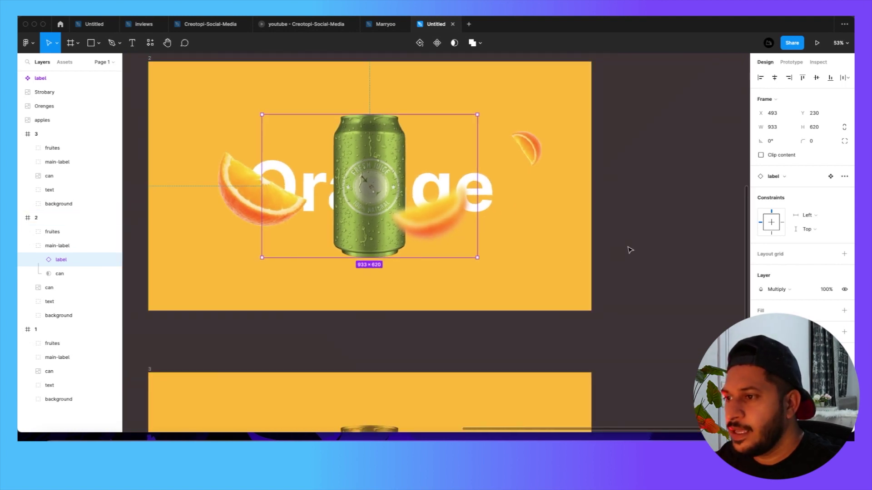
pyautogui.click(630, 250)
pyautogui.moveTo(628, 229); pyautogui.dragTo(647, 255)
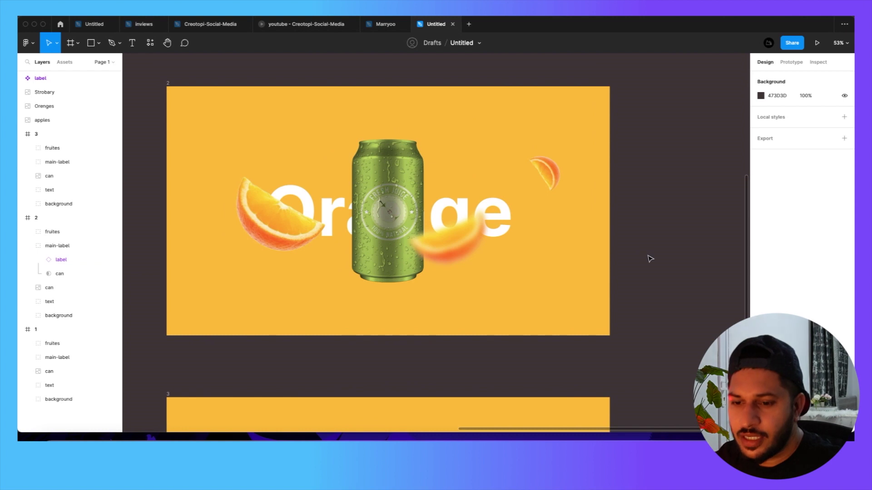
# Collapse frame 2's main-label group and move its fruites group straight up until the green apple slices surround the can
pyautogui.click(84, 249)
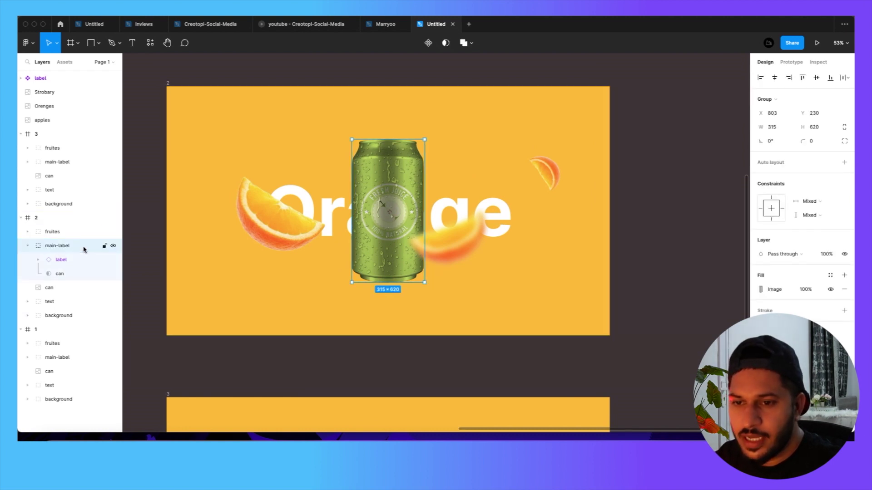
pyautogui.click(26, 249)
pyautogui.click(70, 231)
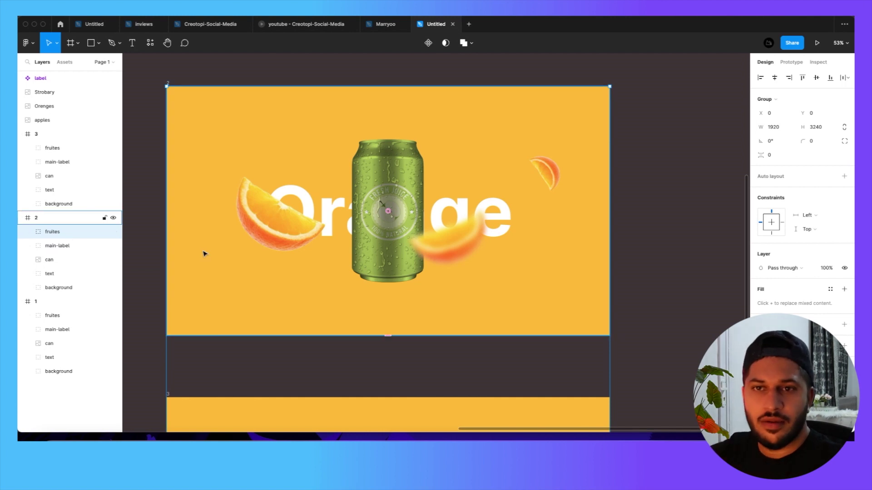
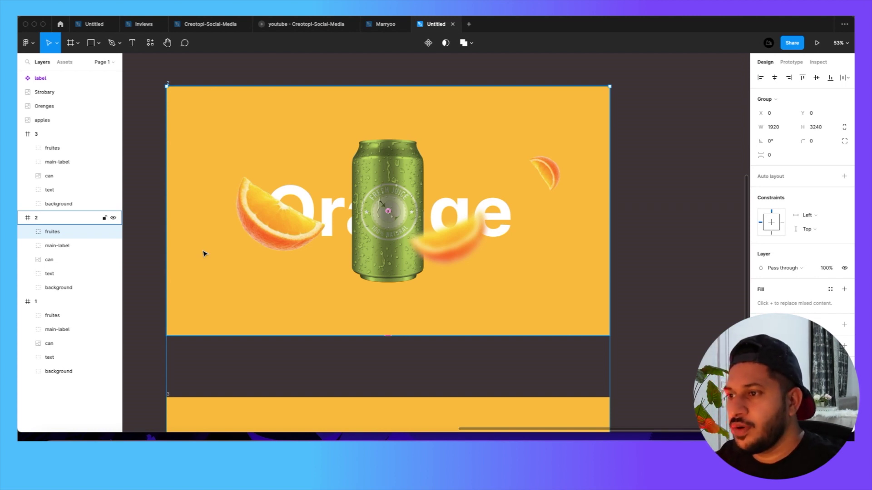
pyautogui.scroll(-5, 203, 253)
pyautogui.scroll(4, 203, 254)
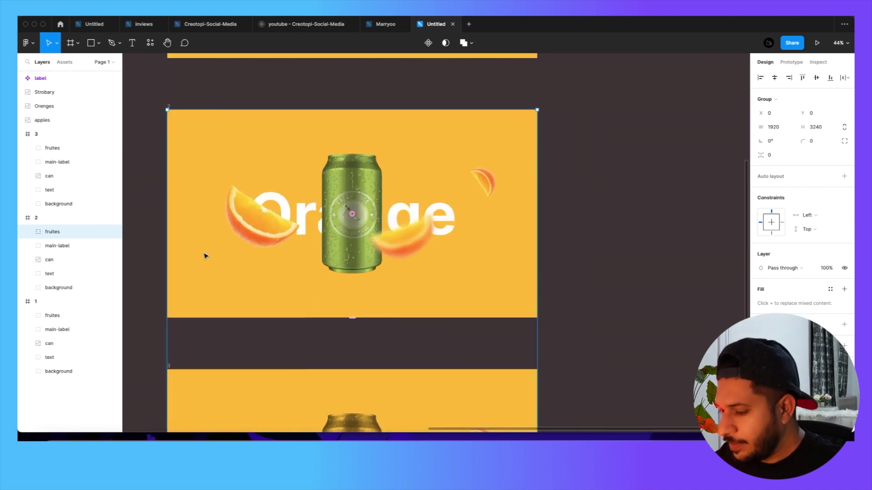
pyautogui.scroll(2, 204, 256)
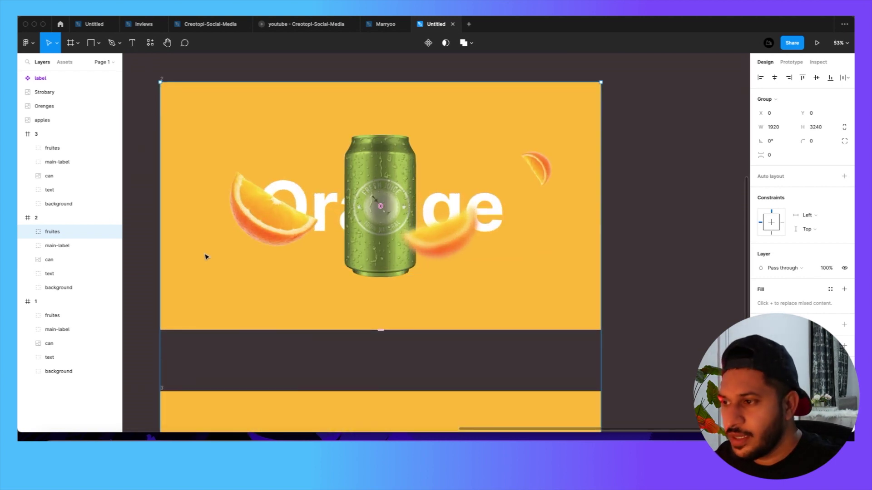
pyautogui.hotkey('shift', 'Up')
pyautogui.hotkey('shift', 'Up')
pyautogui.hotkey('shift', 'Up')
pyautogui.hotkey('shift', 'Up')
pyautogui.hotkey('shift', 'Up')
pyautogui.hotkey('shift', 'Up')
pyautogui.hotkey('shift', 'Up')
pyautogui.hotkey('shift', 'Up')
pyautogui.hotkey('shift', 'Up')
pyautogui.hotkey('shift', 'Up')
pyautogui.hotkey('shift', 'Up')
pyautogui.hotkey('shift', 'Up')
pyautogui.hotkey('shift', 'Up')
pyautogui.hotkey('shift', 'Up')
pyautogui.hotkey('shift', 'Up')
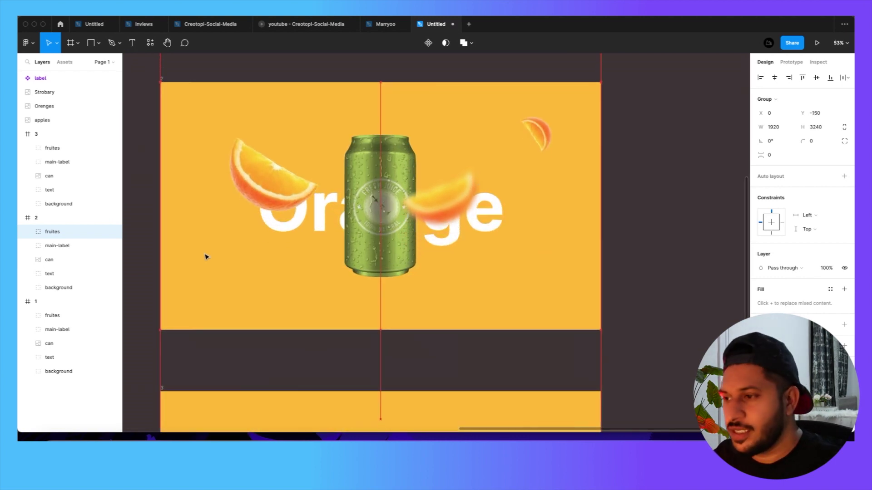
pyautogui.hotkey('shift', 'Up')
pyautogui.hotkey('shift', 'Up')
pyautogui.hotkey('shift', 'Up')
pyautogui.hotkey('shift', 'Up')
pyautogui.hotkey('shift', 'Up')
pyautogui.hotkey('shift', 'Up')
pyautogui.hotkey('shift', 'Up')
pyautogui.hotkey('shift', 'Up')
pyautogui.hotkey('shift', 'Up')
pyautogui.hotkey('shift', 'Up')
pyautogui.hotkey('shift', 'Up')
pyautogui.hotkey('shift', 'Up')
pyautogui.hotkey('shift', 'Up')
pyautogui.hotkey('shift', 'Up')
pyautogui.hotkey('shift', 'Up')
pyautogui.hotkey('shift', 'Up')
pyautogui.hotkey('shift', 'Up')
pyautogui.hotkey('shift', 'Up')
pyautogui.hotkey('shift', 'Up')
pyautogui.hotkey('shift', 'Up')
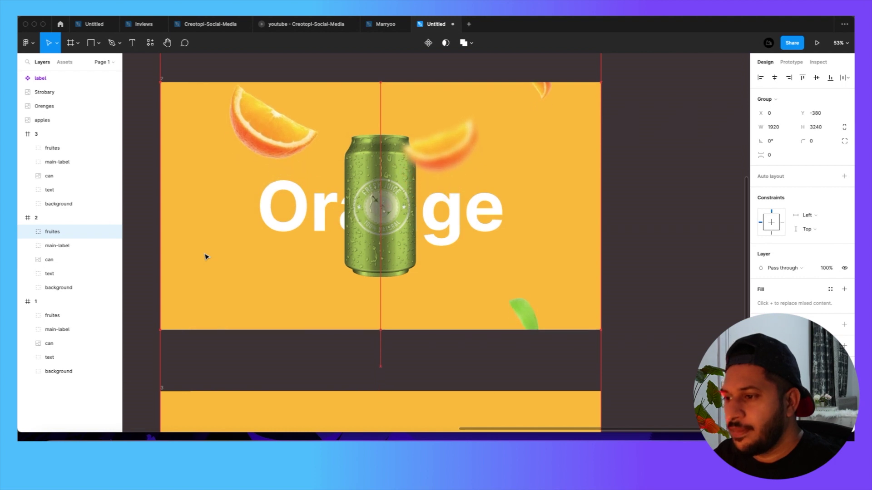
pyautogui.hotkey('shift', 'Up')
pyautogui.hotkey('shift', 'Up')
pyautogui.hotkey('shift', 'Up')
pyautogui.hotkey('shift', 'Up')
pyautogui.hotkey('shift', 'Up')
pyautogui.hotkey('shift', 'Up')
pyautogui.hotkey('shift', 'Up')
pyautogui.hotkey('shift', 'Up')
pyautogui.hotkey('shift', 'Up')
pyautogui.hotkey('shift', 'Up')
pyautogui.hotkey('shift', 'Up')
pyautogui.hotkey('shift', 'Up')
pyautogui.hotkey('shift', 'Up')
pyautogui.hotkey('shift', 'Up')
pyautogui.hotkey('shift', 'Up')
pyautogui.hotkey('shift', 'Up')
pyautogui.hotkey('shift', 'Up')
pyautogui.hotkey('shift', 'Up')
pyautogui.hotkey('shift', 'Up')
pyautogui.hotkey('shift', 'Up')
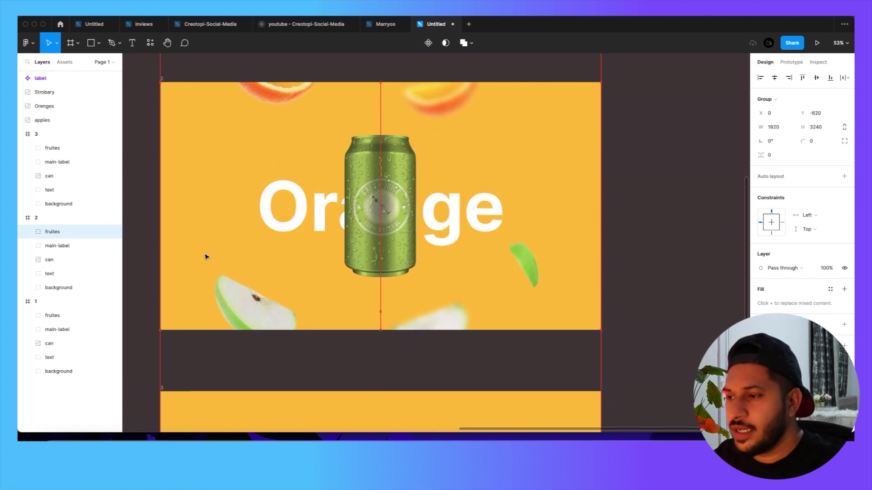
pyautogui.hotkey('shift', 'Up')
pyautogui.hotkey('shift', 'Up')
pyautogui.hotkey('shift', 'Up')
pyautogui.hotkey('shift', 'Up')
pyautogui.hotkey('shift', 'Up')
pyautogui.hotkey('shift', 'Up')
pyautogui.hotkey('shift', 'Up')
pyautogui.hotkey('shift', 'Up')
pyautogui.hotkey('shift', 'Up')
pyautogui.hotkey('shift', 'Up')
pyautogui.hotkey('shift', 'Up')
pyautogui.hotkey('shift', 'Up')
pyautogui.hotkey('shift', 'Up')
pyautogui.hotkey('shift', 'Up')
pyautogui.hotkey('shift', 'Up')
pyautogui.hotkey('shift', 'Up')
pyautogui.hotkey('shift', 'Up')
pyautogui.hotkey('shift', 'Up')
pyautogui.hotkey('shift', 'Up')
pyautogui.hotkey('shift', 'Up')
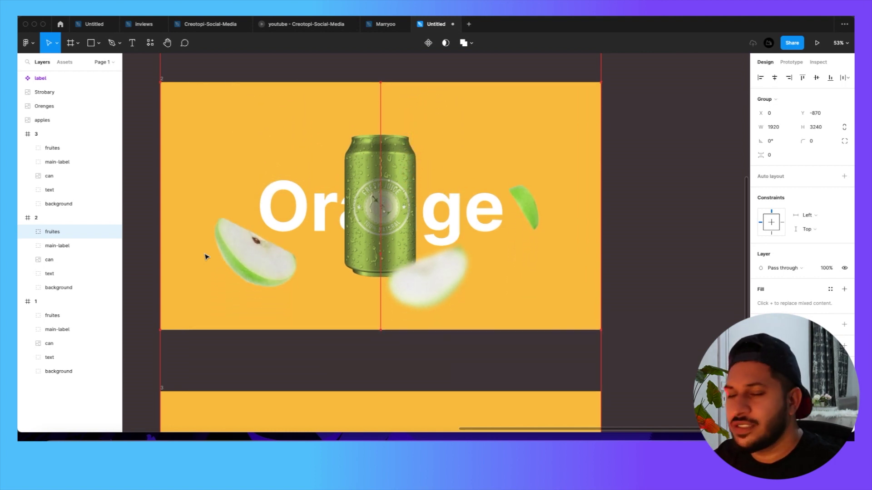
pyautogui.hotkey('shift', 'Up')
pyautogui.hotkey('shift', 'Up')
pyautogui.hotkey('shift', 'Up')
pyautogui.hotkey('shift', 'Up')
pyautogui.hotkey('shift', 'Up')
pyautogui.hotkey('shift', 'Up')
pyautogui.hotkey('shift', 'Up')
pyautogui.hotkey('shift', 'Up')
pyautogui.hotkey('shift', 'Up')
pyautogui.hotkey('shift', 'Up')
pyautogui.hotkey('shift', 'Up')
pyautogui.hotkey('shift', 'Up')
pyautogui.hotkey('shift', 'Up')
pyautogui.hotkey('shift', 'Up')
pyautogui.hotkey('shift', 'Up')
pyautogui.hotkey('shift', 'Up')
pyautogui.hotkey('shift', 'Up')
pyautogui.hotkey('shift', 'Up')
pyautogui.press('Escape')
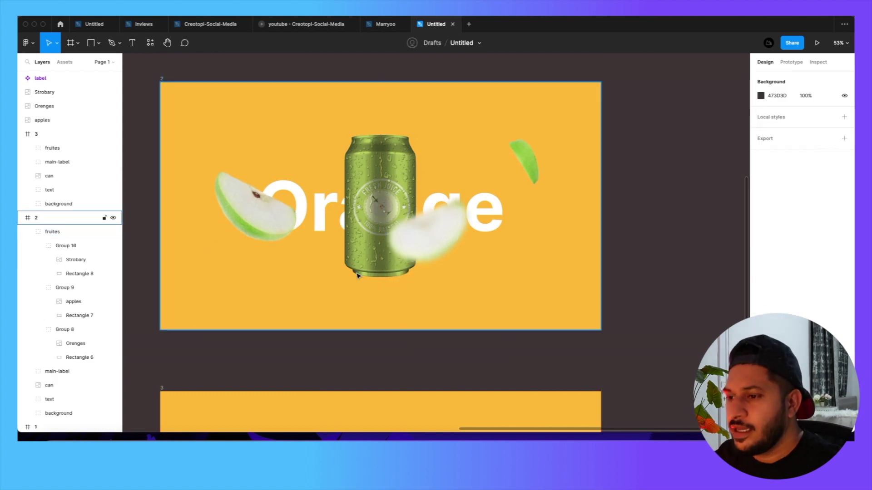
# Collapse the orange and apple subgroups and the parent fruites group in frame 2's layer list
pyautogui.scroll(-5, 287, 327)
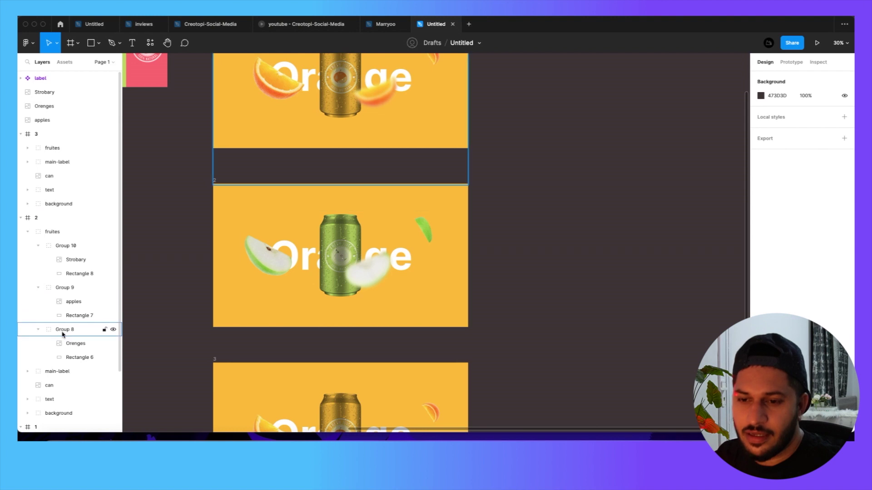
pyautogui.click(37, 329)
pyautogui.click(38, 288)
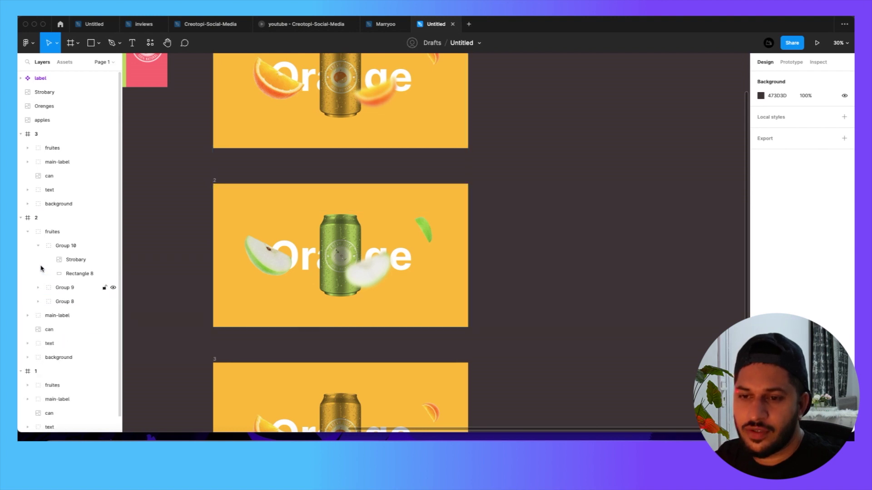
pyautogui.click(27, 232)
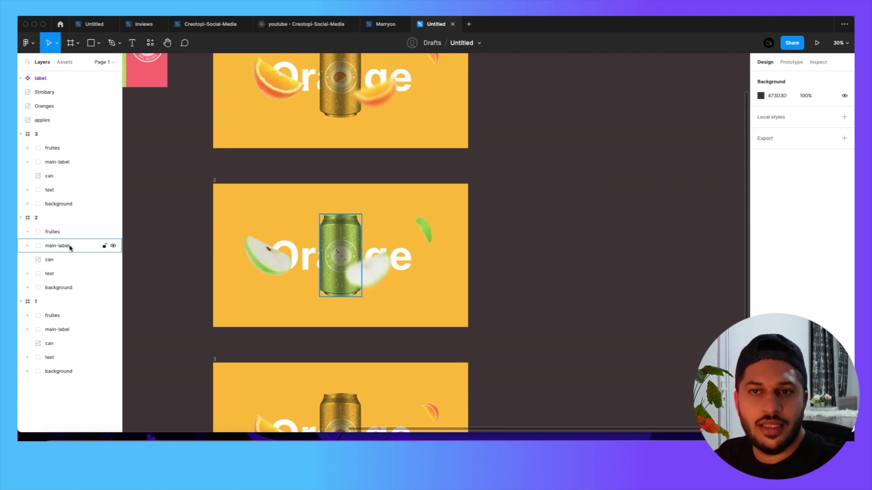
# Move frame 2's text group left to X -1920 so the Apple title sits centred behind the can
pyautogui.click(59, 274)
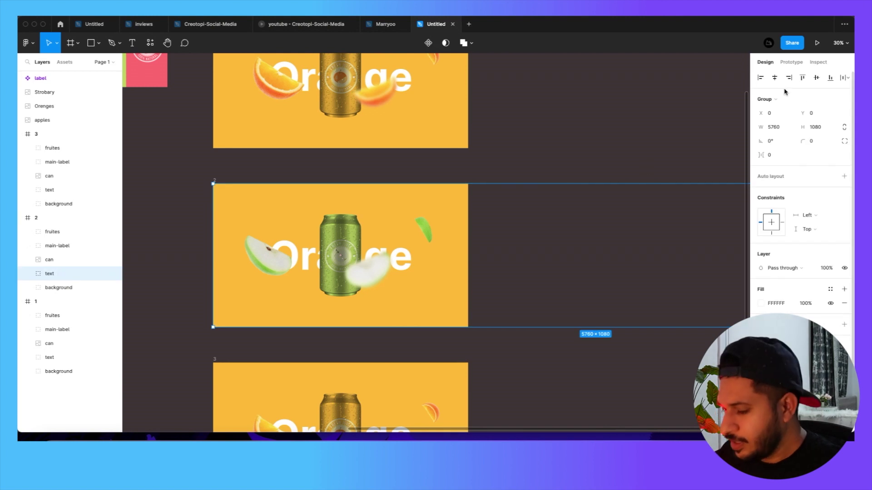
pyautogui.click(774, 78)
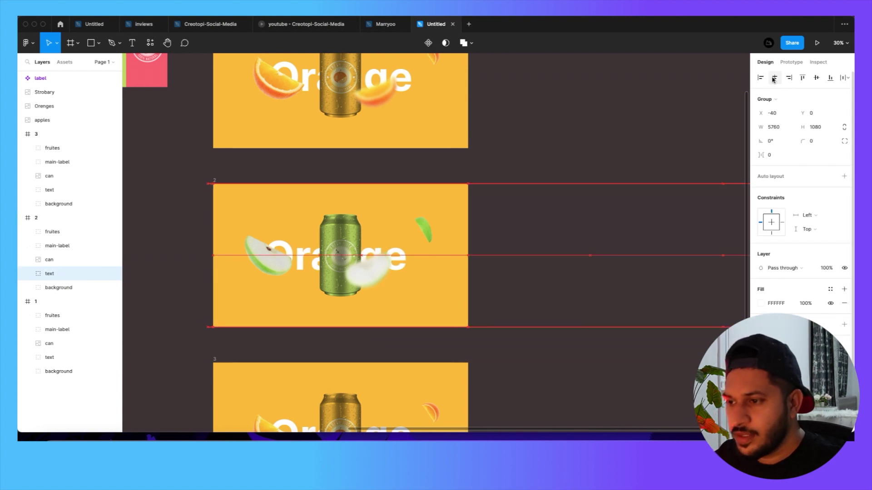
pyautogui.hotkey('shift', 'Left')
pyautogui.hotkey('shift', 'Left')
pyautogui.hotkey('shift', 'Left')
pyautogui.hotkey('shift', 'Left')
pyautogui.hotkey('shift', 'Left')
pyautogui.hotkey('shift', 'Left')
pyautogui.hotkey('shift', 'Left')
pyautogui.hotkey('shift', 'Left')
pyautogui.hotkey('shift', 'Left')
pyautogui.hotkey('shift', 'Left')
pyautogui.hotkey('shift', 'Left')
pyautogui.hotkey('shift', 'Left')
pyautogui.hotkey('shift', 'Left')
pyautogui.hotkey('shift', 'Left')
pyautogui.hotkey('shift', 'Left')
pyautogui.hotkey('shift', 'Left')
pyautogui.hotkey('shift', 'Left')
pyautogui.hotkey('shift', 'Left')
pyautogui.hotkey('shift', 'Left')
pyautogui.hotkey('shift', 'Left')
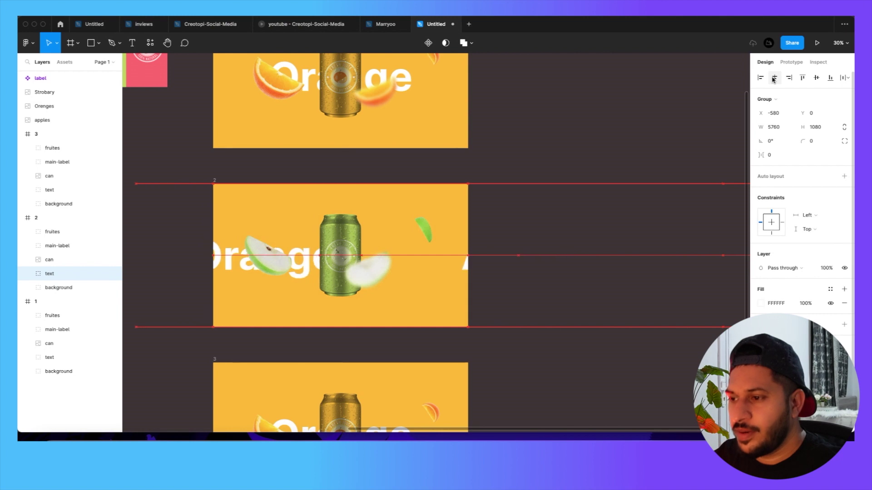
pyautogui.hotkey('shift', 'Left')
pyautogui.hotkey('shift', 'Left')
pyautogui.hotkey('shift', 'Left')
pyautogui.hotkey('shift', 'Left')
pyautogui.hotkey('shift', 'Left')
pyautogui.hotkey('shift', 'Left')
pyautogui.hotkey('shift', 'Left')
pyautogui.hotkey('shift', 'Left')
pyautogui.hotkey('shift', 'Left')
pyautogui.hotkey('shift', 'Left')
pyautogui.hotkey('shift', 'Left')
pyautogui.hotkey('shift', 'Left')
pyautogui.hotkey('shift', 'Left')
pyautogui.hotkey('shift', 'Left')
pyautogui.hotkey('shift', 'Left')
pyautogui.hotkey('shift', 'Left')
pyautogui.hotkey('shift', 'Left')
pyautogui.hotkey('shift', 'Left')
pyautogui.hotkey('shift', 'Left')
pyautogui.hotkey('shift', 'Left')
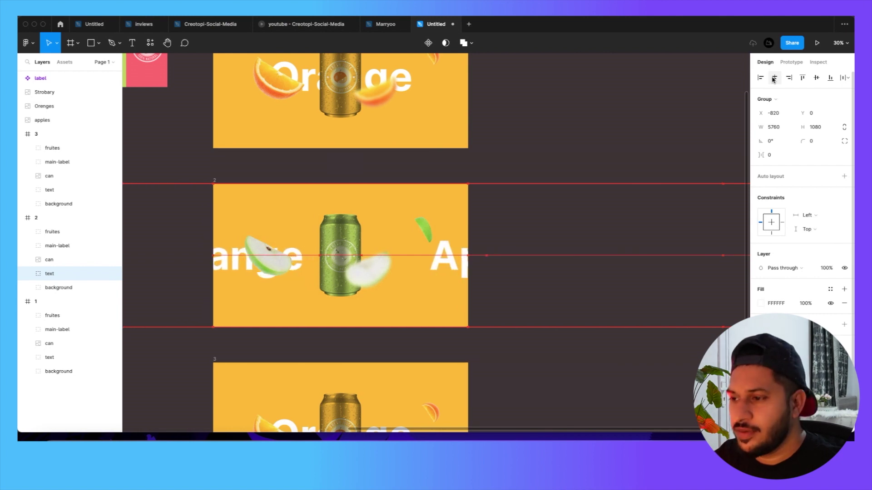
pyautogui.hotkey('shift', 'Left')
pyautogui.hotkey('shift', 'Left')
pyautogui.hotkey('shift', 'Left')
pyautogui.hotkey('shift', 'Left')
pyautogui.hotkey('shift', 'Left')
pyautogui.hotkey('shift', 'Left')
pyautogui.hotkey('shift', 'Left')
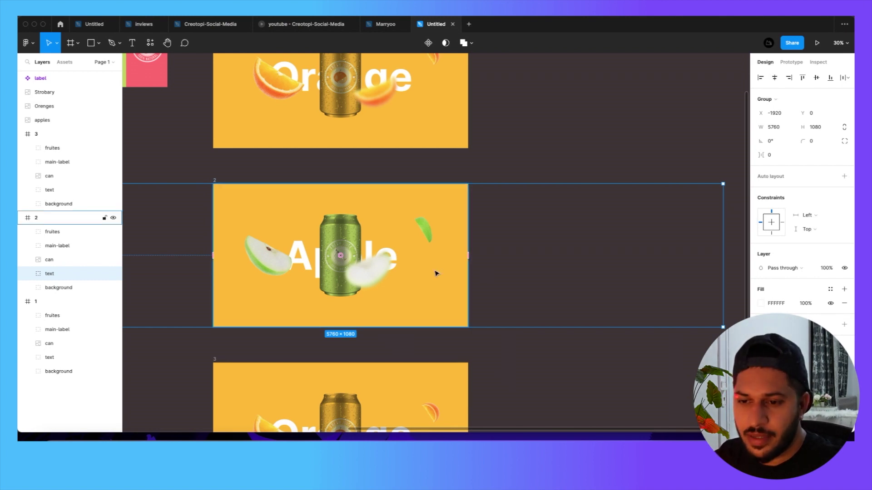
# Move frame 2's background group left to X -1920 so the green panel fills the frame behind the Apple title
pyautogui.click(67, 289)
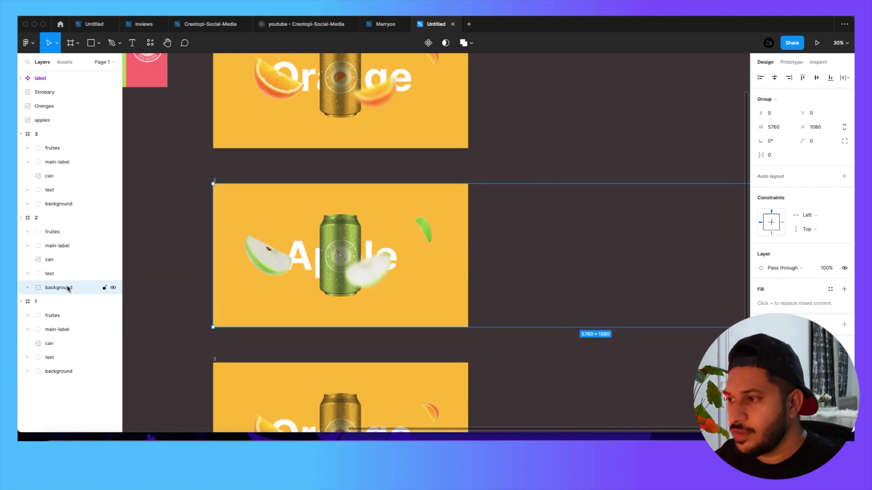
pyautogui.hotkey('shift', 'Left')
pyautogui.hotkey('shift', 'Left')
pyautogui.hotkey('shift', 'Left')
pyautogui.hotkey('shift', 'Left')
pyautogui.hotkey('shift', 'Left')
pyautogui.hotkey('shift', 'Left')
pyautogui.hotkey('shift', 'Left')
pyautogui.hotkey('shift', 'Left')
pyautogui.hotkey('shift', 'Left')
pyautogui.hotkey('shift', 'Left')
pyautogui.hotkey('shift', 'Left')
pyautogui.hotkey('shift', 'Left')
pyautogui.hotkey('shift', 'Left')
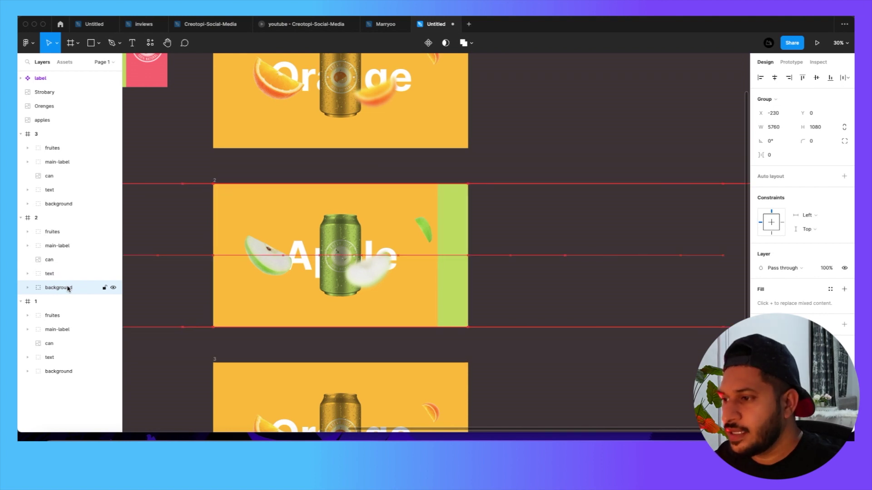
pyautogui.moveTo(452, 224); pyautogui.dragTo(227, 229)
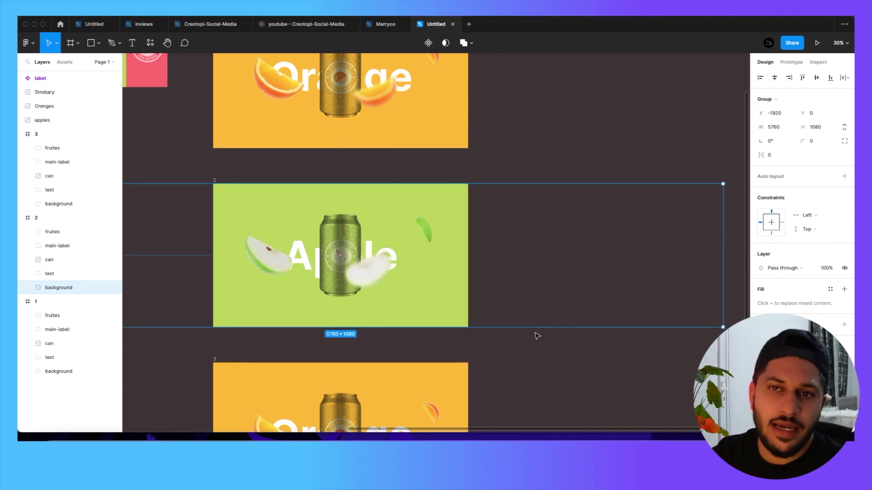
pyautogui.click(539, 369)
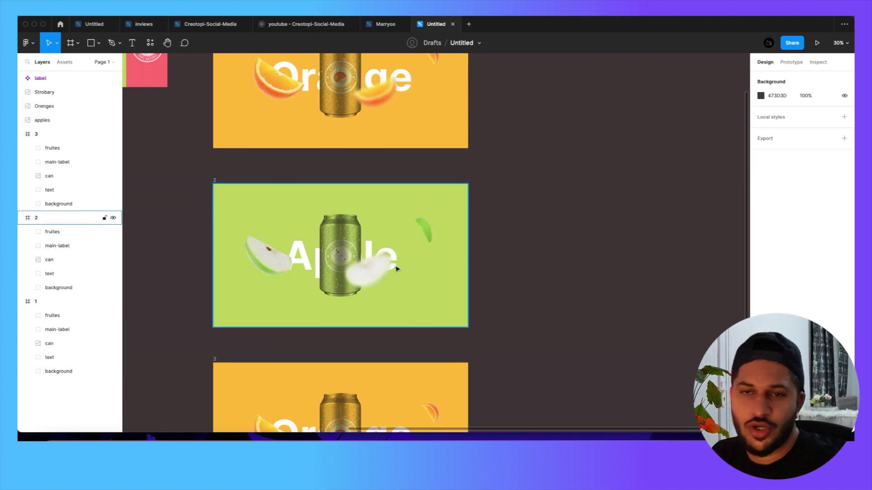
# Move frame 3's fruites group straight up to Y -2140 so the strawberry slices surround the can
pyautogui.scroll(-4, 397, 269)
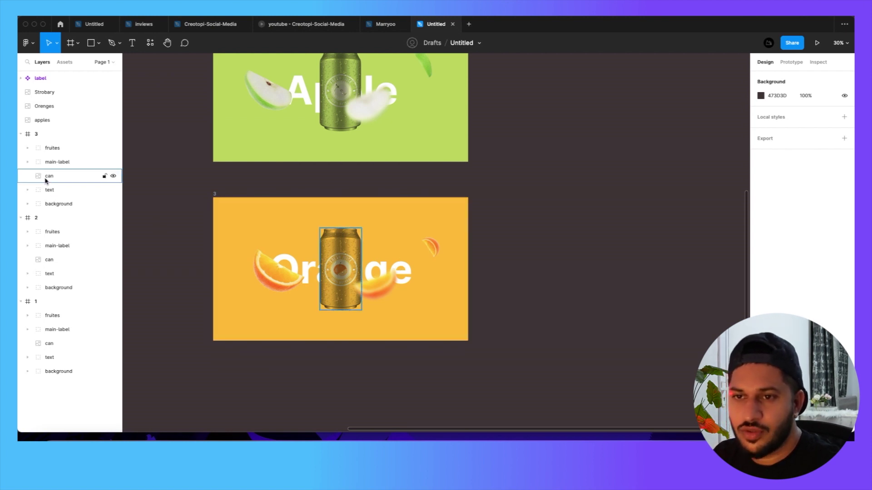
pyautogui.click(63, 135)
pyautogui.click(64, 148)
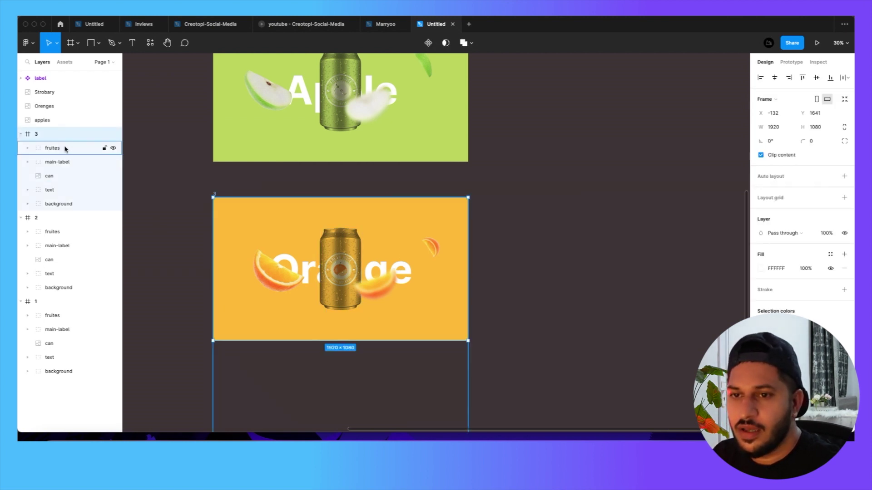
pyautogui.click(26, 149)
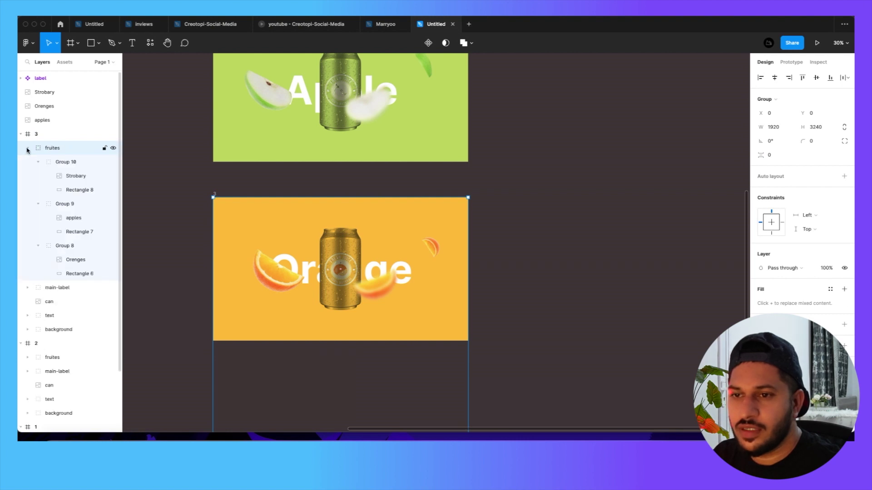
pyautogui.click(29, 152)
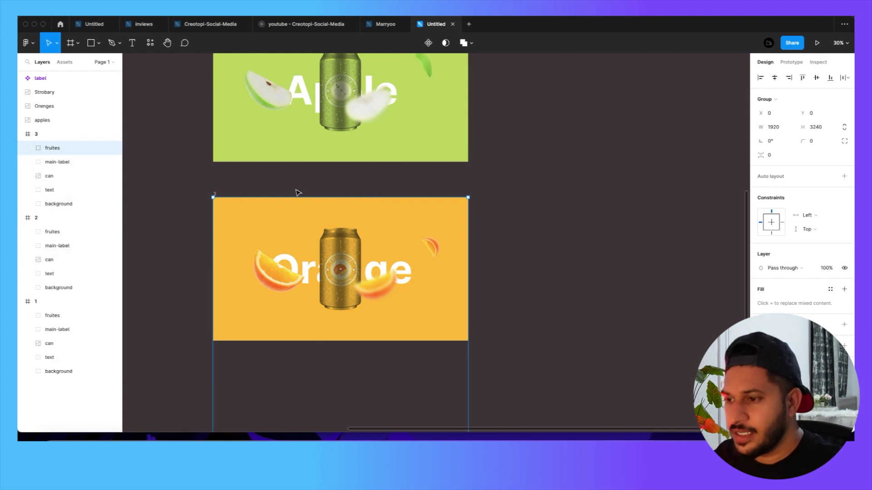
pyautogui.hotkey('shift', 'Up')
pyautogui.hotkey('shift', 'Up')
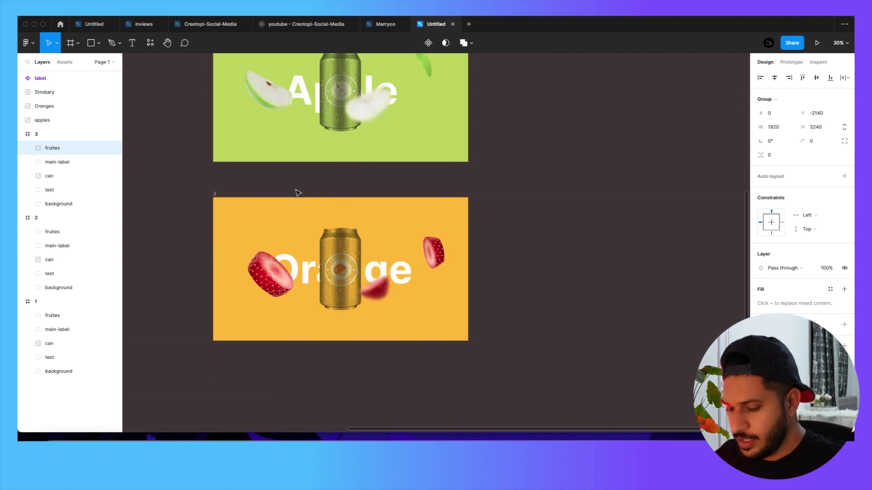
# Move the label inside frame 3's main-label group left to X 182 so the strawberry design fills the can
pyautogui.scroll(5, 350, 327)
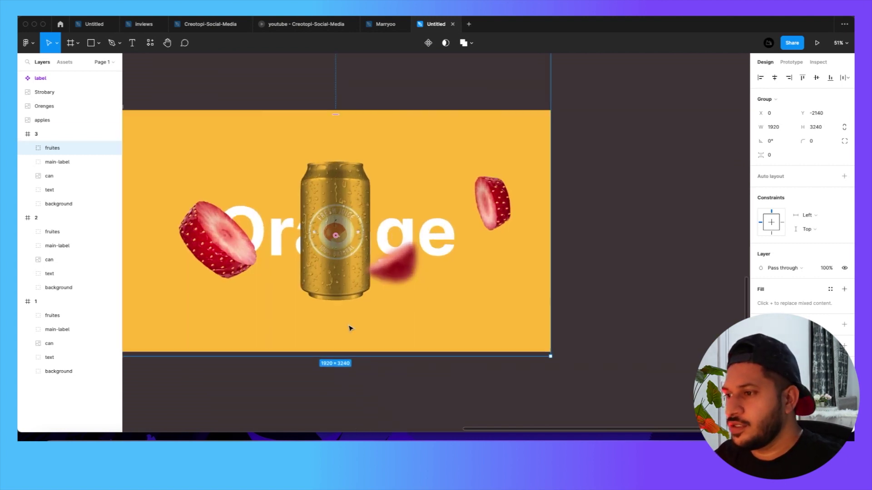
pyautogui.moveTo(436, 299); pyautogui.dragTo(470, 291)
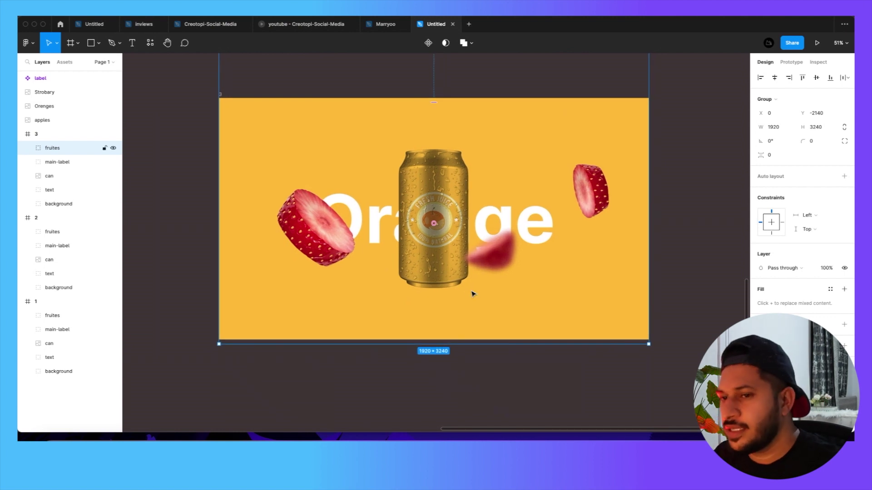
pyautogui.click(59, 163)
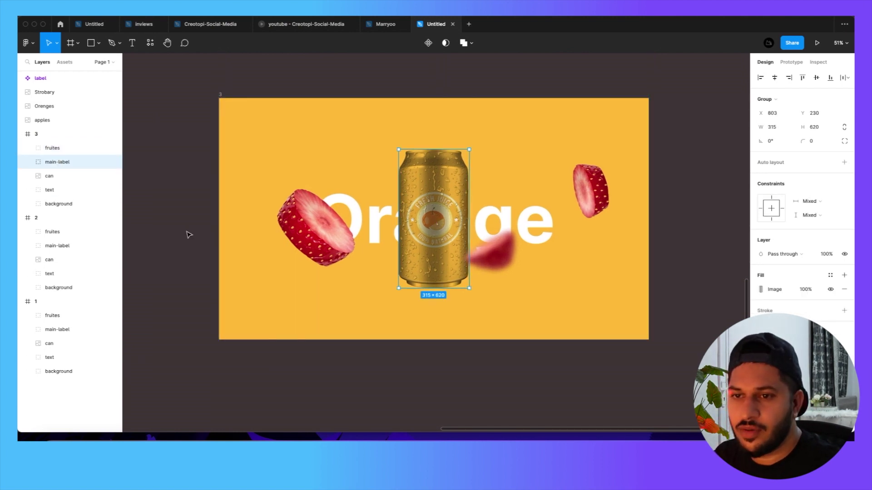
pyautogui.click(30, 163)
pyautogui.click(59, 177)
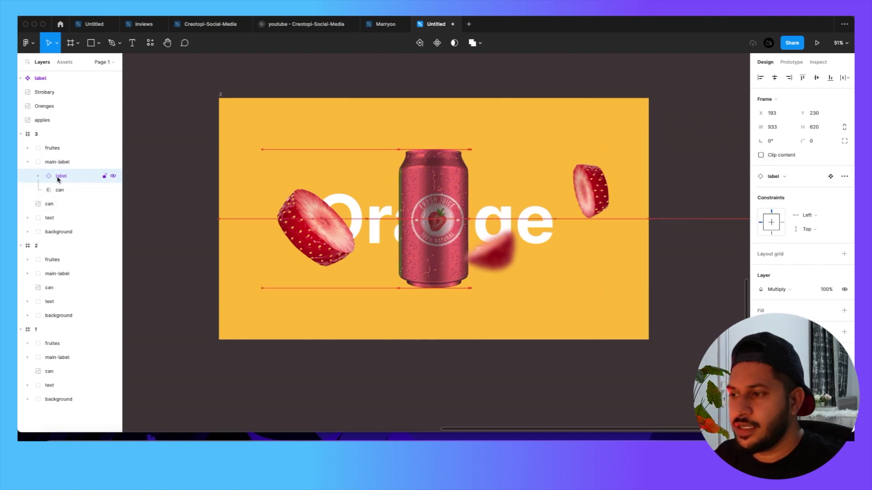
pyautogui.press('Left')
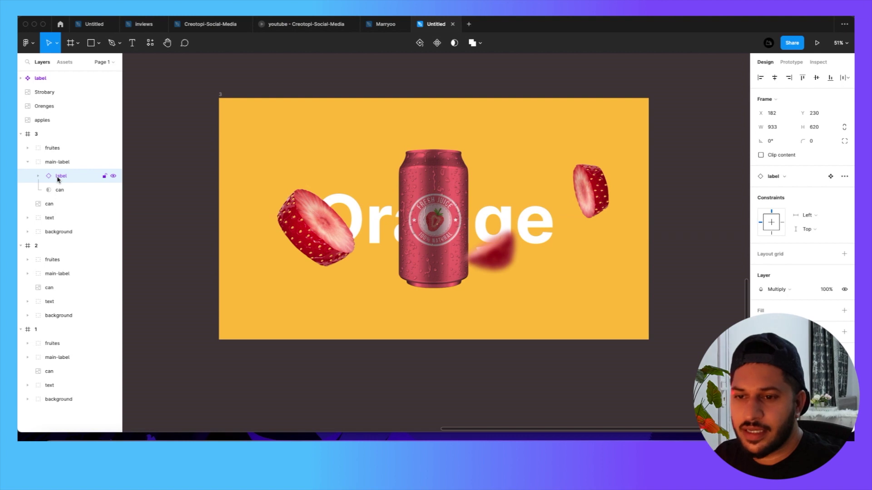
# Move frame 3's text group left to X -3868 so the Strobary title sits behind the can
pyautogui.click(75, 219)
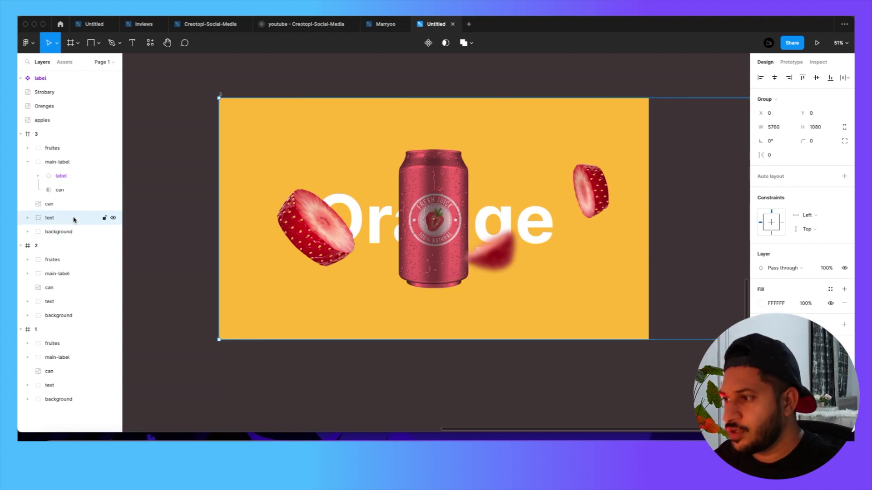
pyautogui.hotkey('shift', 'Left')
pyautogui.hotkey('shift', 'Left')
pyautogui.hotkey('shift', 'Left')
pyautogui.hotkey('shift', 'Left')
pyautogui.hotkey('shift', 'Left')
pyautogui.hotkey('shift', 'Left')
pyautogui.hotkey('shift', 'Left')
pyautogui.hotkey('shift', 'Left')
pyautogui.hotkey('shift', 'Left')
pyautogui.hotkey('shift', 'Left')
pyautogui.hotkey('shift', 'Left')
pyautogui.hotkey('shift', 'Left')
pyautogui.hotkey('shift', 'Left')
pyautogui.hotkey('shift', 'Left')
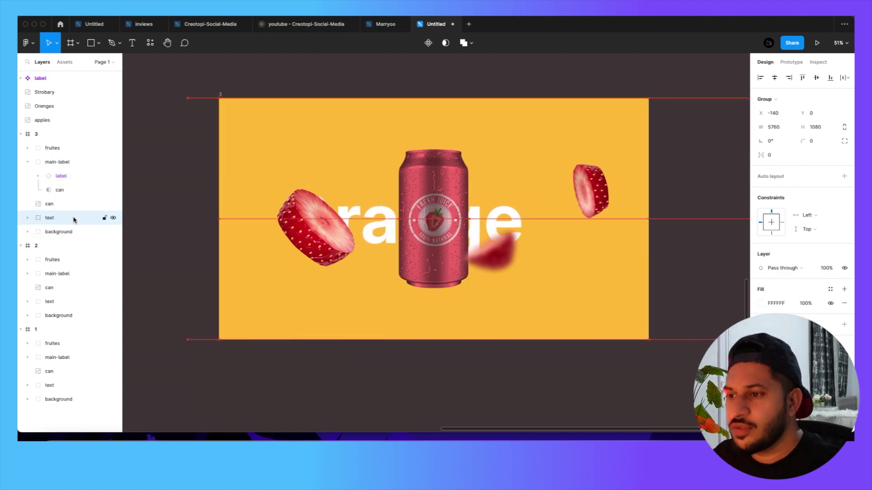
pyautogui.hotkey('shift', 'Left')
pyautogui.hotkey('shift', 'Left')
pyautogui.hotkey('shift', 'Left')
pyautogui.hotkey('shift', 'Left')
pyautogui.hotkey('shift', 'Left')
pyautogui.hotkey('shift', 'Left')
pyautogui.hotkey('shift', 'Left')
pyautogui.hotkey('shift', 'Left')
pyautogui.hotkey('shift', 'Left')
pyautogui.hotkey('shift', 'Left')
pyautogui.hotkey('shift', 'Left')
pyautogui.hotkey('shift', 'Left')
pyautogui.hotkey('shift', 'Left')
pyautogui.hotkey('shift', 'Left')
pyautogui.hotkey('shift', 'Left')
pyautogui.hotkey('shift', 'Left')
pyautogui.hotkey('shift', 'Left')
pyautogui.hotkey('shift', 'Left')
pyautogui.hotkey('shift', 'Left')
pyautogui.hotkey('shift', 'Left')
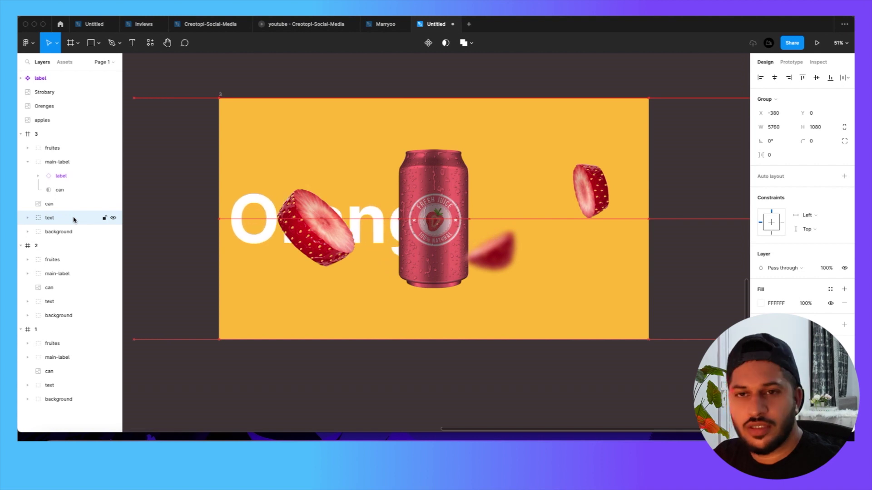
pyautogui.hotkey('shift', 'Left')
pyautogui.hotkey('shift', 'Left')
pyautogui.hotkey('shift', 'Left')
pyautogui.hotkey('shift', 'Left')
pyautogui.hotkey('shift', 'Left')
pyautogui.hotkey('shift', 'Left')
pyautogui.hotkey('shift', 'Left')
pyautogui.hotkey('shift', 'Left')
pyautogui.hotkey('shift', 'Left')
pyautogui.hotkey('shift', 'Left')
pyautogui.hotkey('shift', 'Left')
pyautogui.hotkey('shift', 'Left')
pyautogui.hotkey('shift', 'Left')
pyautogui.hotkey('shift', 'Left')
pyautogui.hotkey('shift', 'Left')
pyautogui.hotkey('shift', 'Left')
pyautogui.hotkey('shift', 'Left')
pyautogui.hotkey('shift', 'Left')
pyautogui.hotkey('shift', 'Left')
pyautogui.hotkey('shift', 'Left')
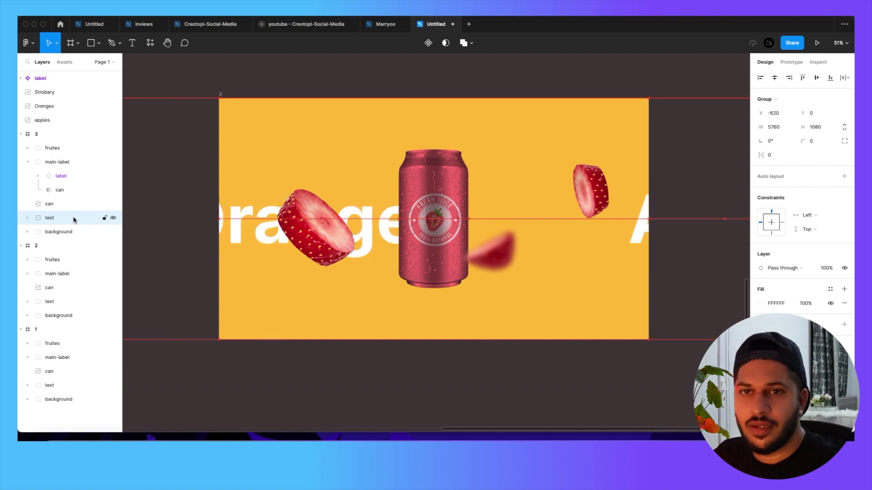
pyautogui.hotkey('shift', 'Left')
pyautogui.hotkey('shift', 'Left')
pyautogui.hotkey('shift', 'Left')
pyautogui.hotkey('shift', 'Left')
pyautogui.hotkey('shift', 'Left')
pyautogui.hotkey('shift', 'Left')
pyautogui.hotkey('shift', 'Left')
pyautogui.hotkey('shift', 'Left')
pyautogui.hotkey('shift', 'Left')
pyautogui.hotkey('shift', 'Left')
pyautogui.hotkey('shift', 'Left')
pyautogui.hotkey('shift', 'Left')
pyautogui.hotkey('shift', 'Left')
pyautogui.hotkey('shift', 'Left')
pyautogui.hotkey('shift', 'Left')
pyautogui.hotkey('shift', 'Left')
pyautogui.hotkey('shift', 'Left')
pyautogui.hotkey('shift', 'Left')
pyautogui.hotkey('shift', 'Left')
pyautogui.hotkey('shift', 'Left')
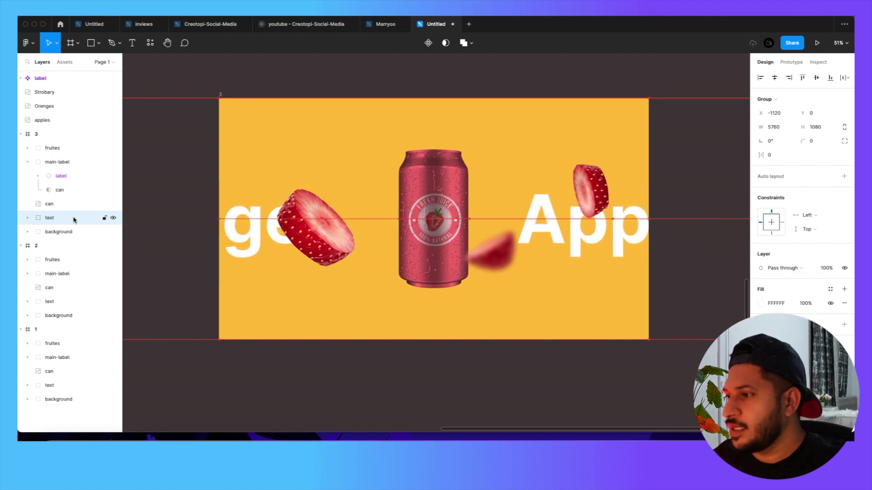
pyautogui.hotkey('shift', 'Left')
pyautogui.hotkey('shift', 'Left')
pyautogui.hotkey('shift', 'Left')
pyautogui.hotkey('shift', 'Left')
pyautogui.hotkey('shift', 'Left')
pyautogui.hotkey('shift', 'Left')
pyautogui.hotkey('shift', 'Left')
pyautogui.hotkey('shift', 'Left')
pyautogui.hotkey('shift', 'Left')
pyautogui.hotkey('shift', 'Left')
pyautogui.hotkey('shift', 'Left')
pyautogui.hotkey('shift', 'Left')
pyautogui.hotkey('shift', 'Left')
pyautogui.hotkey('shift', 'Left')
pyautogui.hotkey('shift', 'Left')
pyautogui.hotkey('shift', 'Left')
pyautogui.hotkey('shift', 'Left')
pyautogui.hotkey('shift', 'Left')
pyautogui.hotkey('shift', 'Left')
pyautogui.hotkey('shift', 'Left')
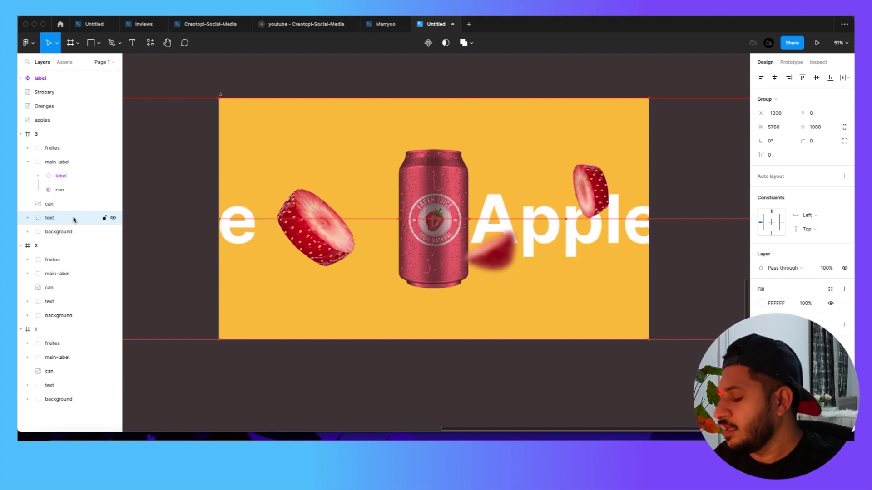
pyautogui.hotkey('shift', 'Left')
pyautogui.hotkey('shift', 'Left')
pyautogui.hotkey('shift', 'Left')
pyautogui.hotkey('shift', 'Left')
pyautogui.hotkey('shift', 'Left')
pyautogui.hotkey('shift', 'Left')
pyautogui.hotkey('shift', 'Left')
pyautogui.hotkey('shift', 'Left')
pyautogui.hotkey('shift', 'Left')
pyautogui.hotkey('shift', 'Left')
pyautogui.hotkey('shift', 'Left')
pyautogui.hotkey('shift', 'Left')
pyautogui.hotkey('shift', 'Left')
pyautogui.hotkey('shift', 'Left')
pyautogui.hotkey('shift', 'Left')
pyautogui.hotkey('shift', 'Left')
pyautogui.hotkey('shift', 'Left')
pyautogui.hotkey('shift', 'Left')
pyautogui.hotkey('shift', 'Left')
pyautogui.hotkey('shift', 'Left')
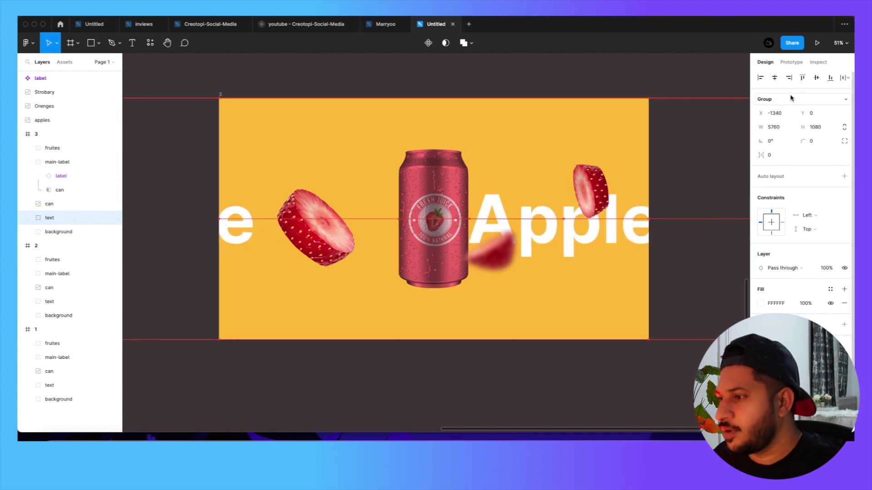
pyautogui.hotkey('shift', 'Right')
pyautogui.hotkey('shift', 'Right')
pyautogui.hotkey('shift', 'Right')
pyautogui.press('Right')
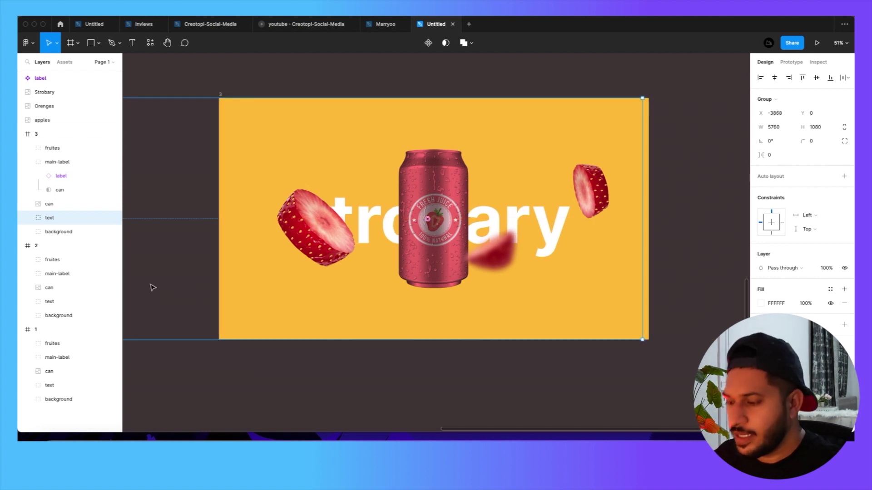
# Move frame 3's background group left until the strawberry-red panel fills the whole frame
pyautogui.click(72, 231)
pyautogui.hotkey('shift', 'Left')
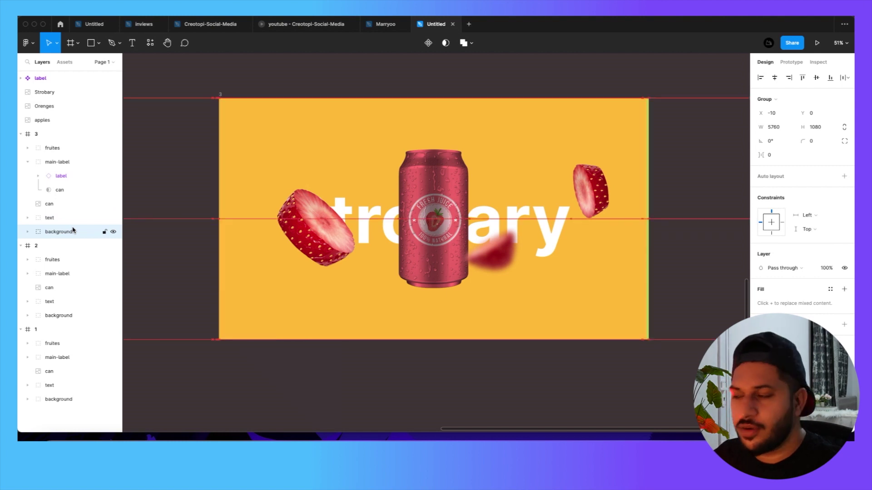
pyautogui.click(335, 399)
# Start prototyping and connect frame 1 to frame 2 with a navigation link
pyautogui.scroll(-5, 334, 389)
pyautogui.scroll(5, 333, 388)
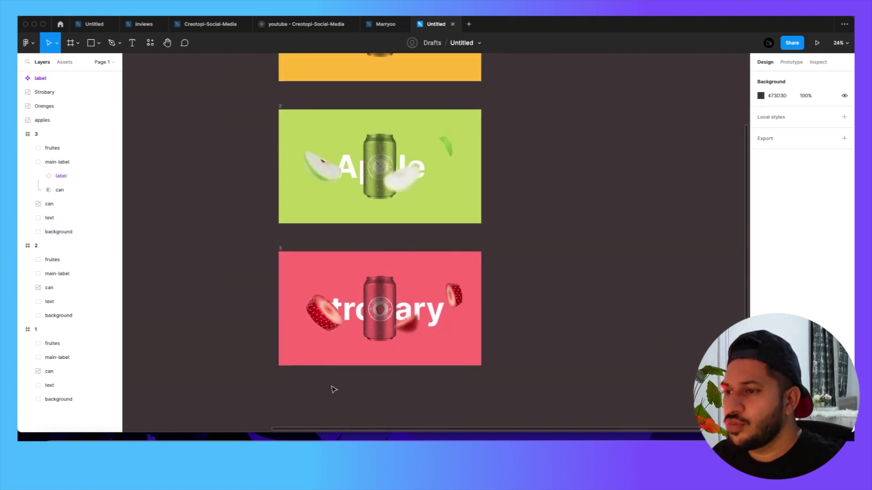
pyautogui.scroll(-1, 389, 253)
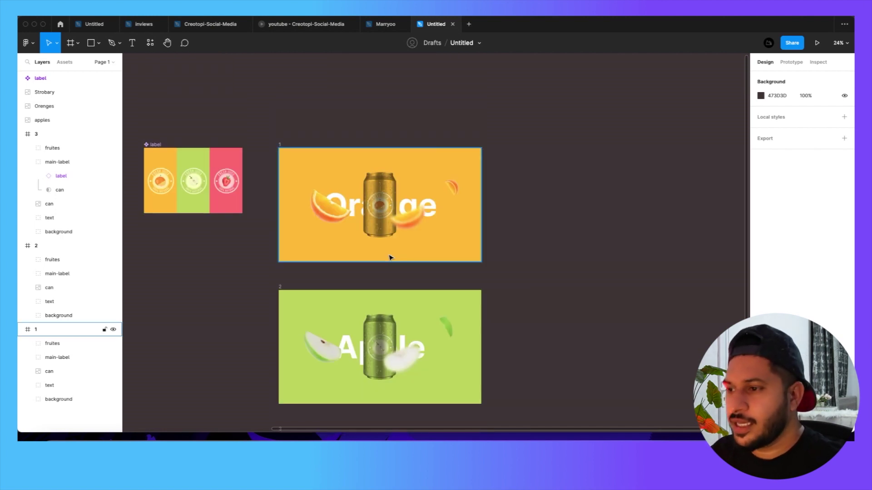
pyautogui.scroll(-5, 390, 258)
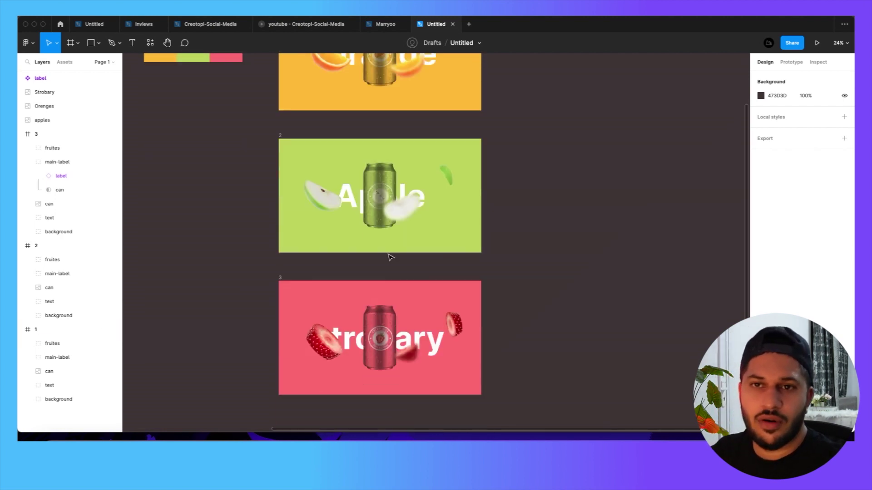
pyautogui.scroll(3, 390, 257)
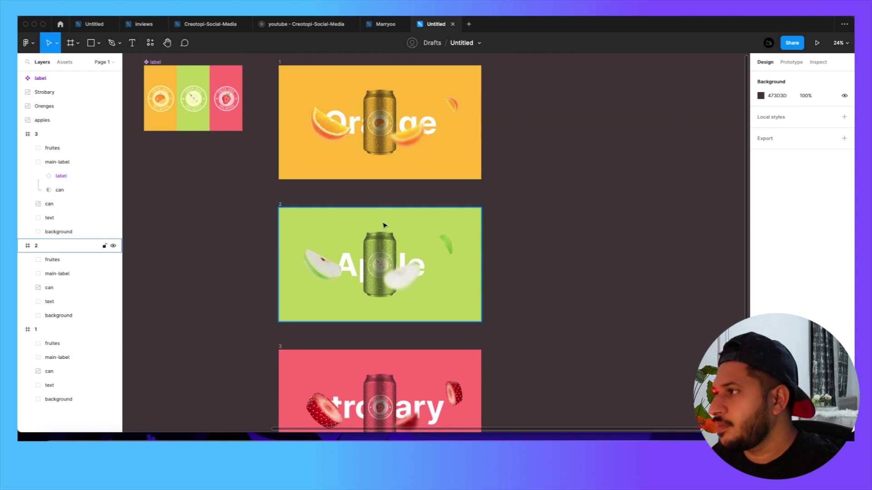
pyautogui.click(793, 61)
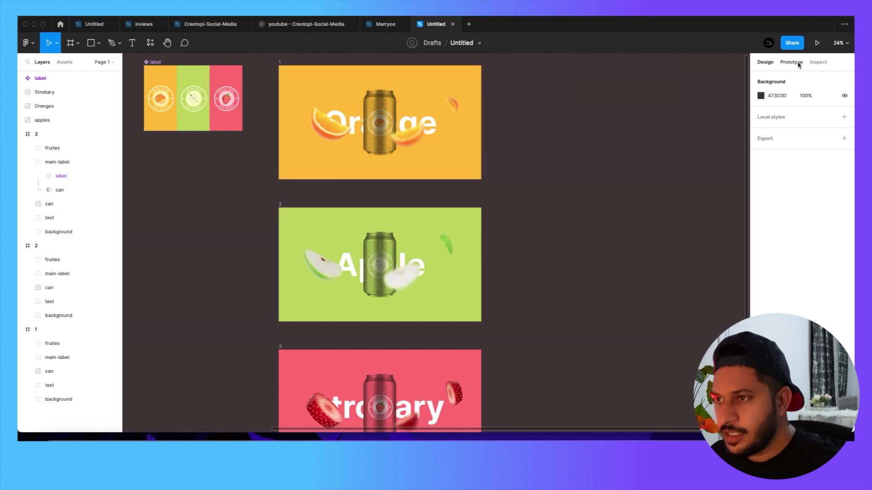
pyautogui.click(325, 168)
pyautogui.scroll(5, 337, 133)
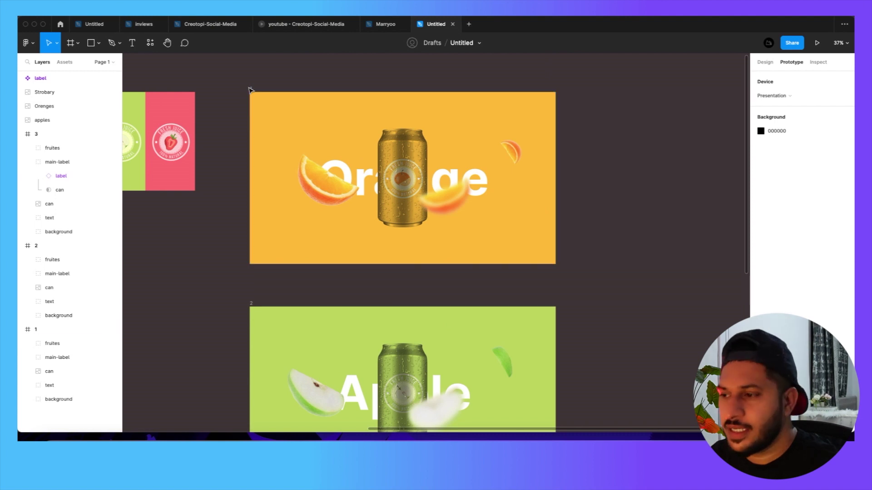
pyautogui.click(249, 88)
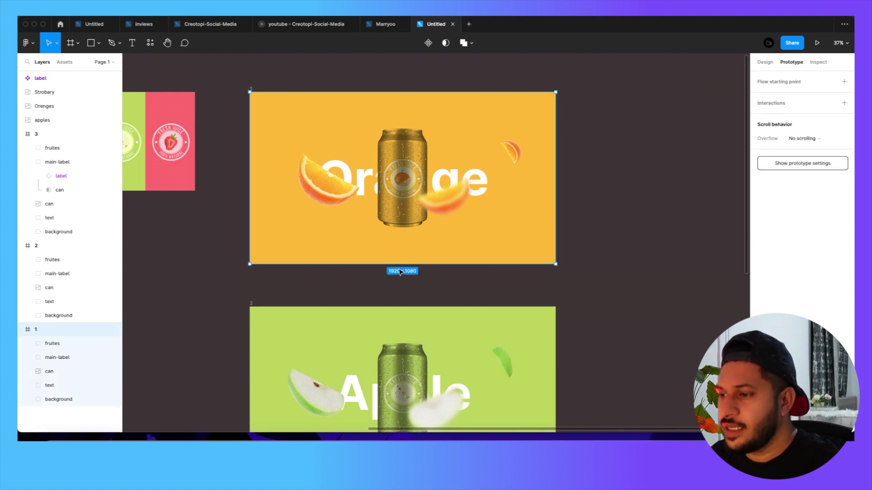
pyautogui.moveTo(402, 267)
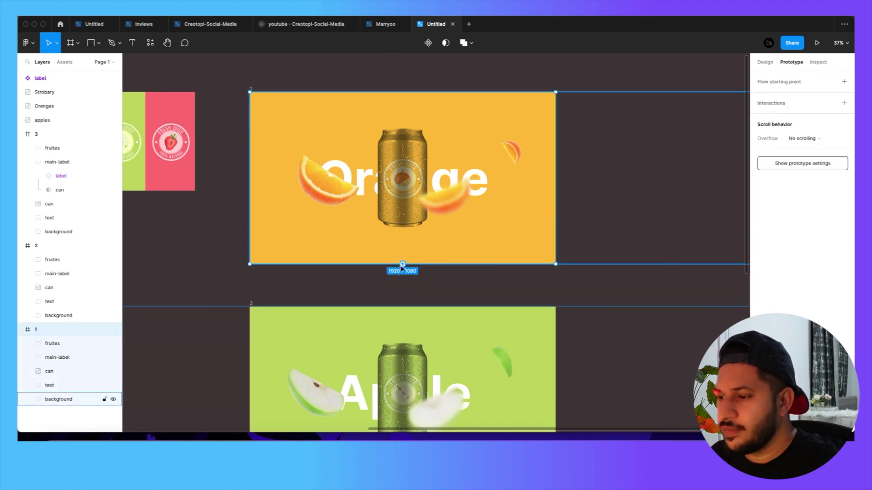
pyautogui.moveTo(402, 264); pyautogui.dragTo(395, 335)
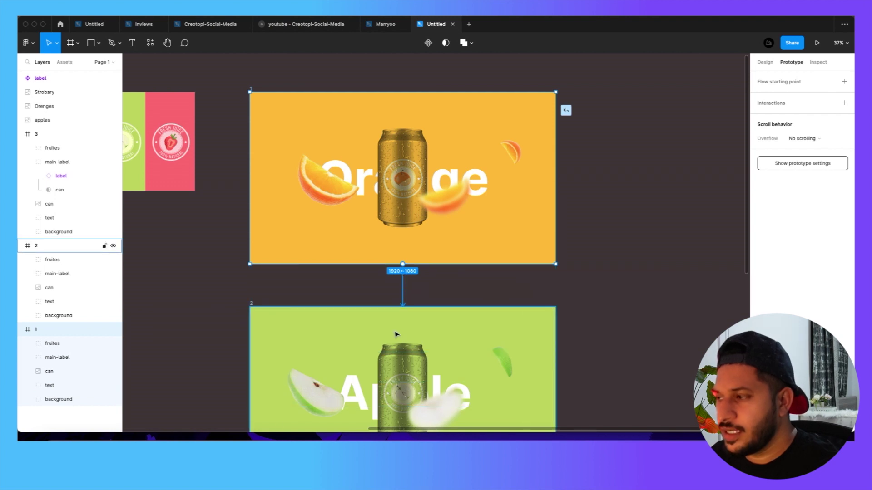
pyautogui.moveTo(390, 366); pyautogui.dragTo(390, 364)
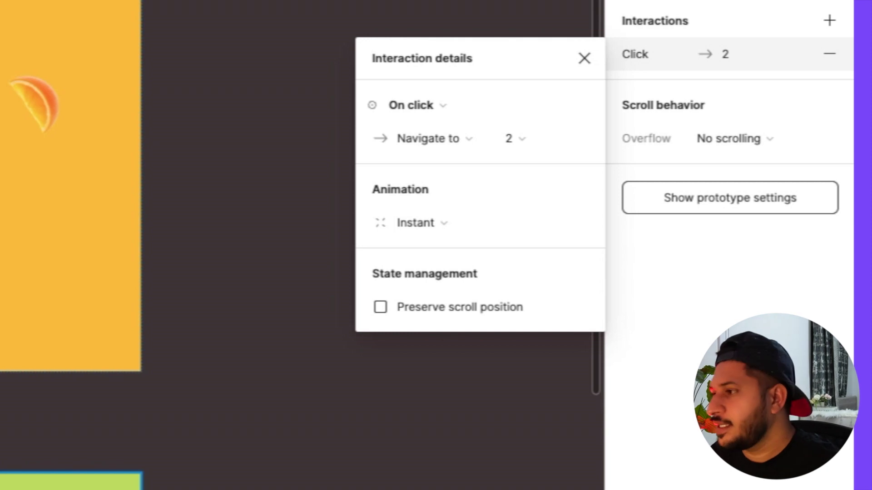
# Set the frame 1 to frame 2 interaction to On drag with Smart animate and a 1600 ms duration
pyautogui.click(431, 100)
pyautogui.click(437, 129)
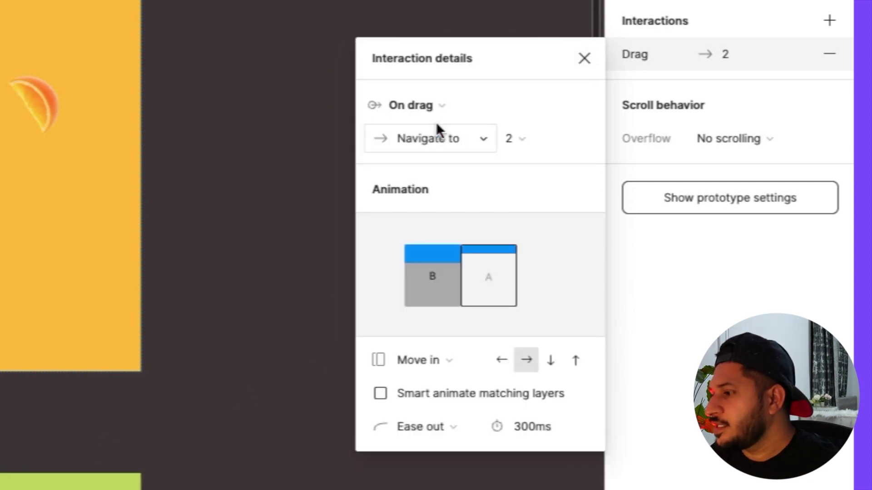
pyautogui.click(431, 366)
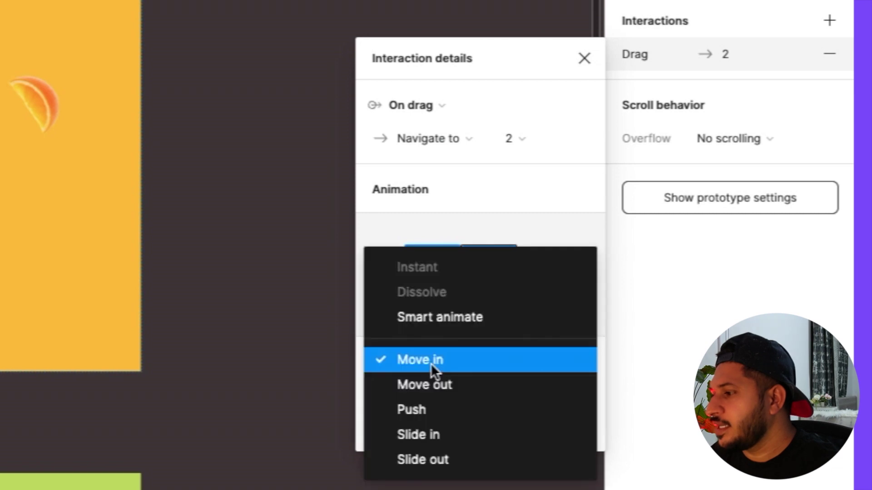
pyautogui.click(446, 322)
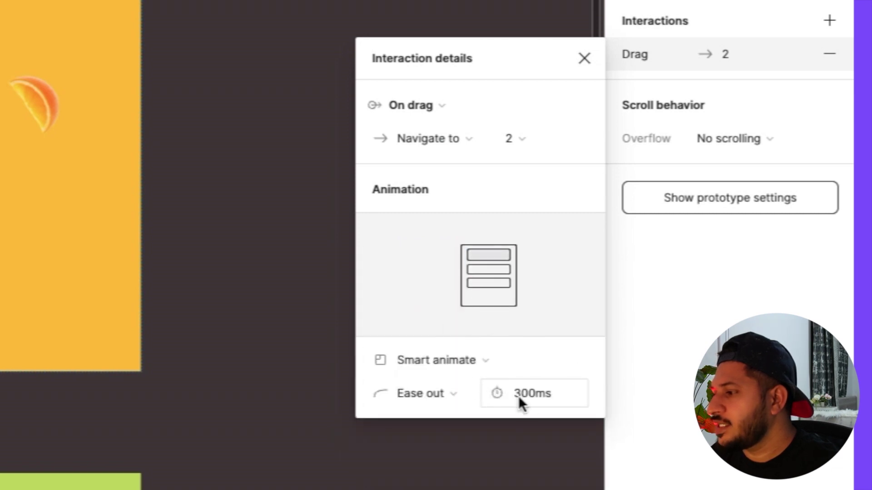
pyautogui.click(533, 392)
pyautogui.write('1600')
pyautogui.press('Return')
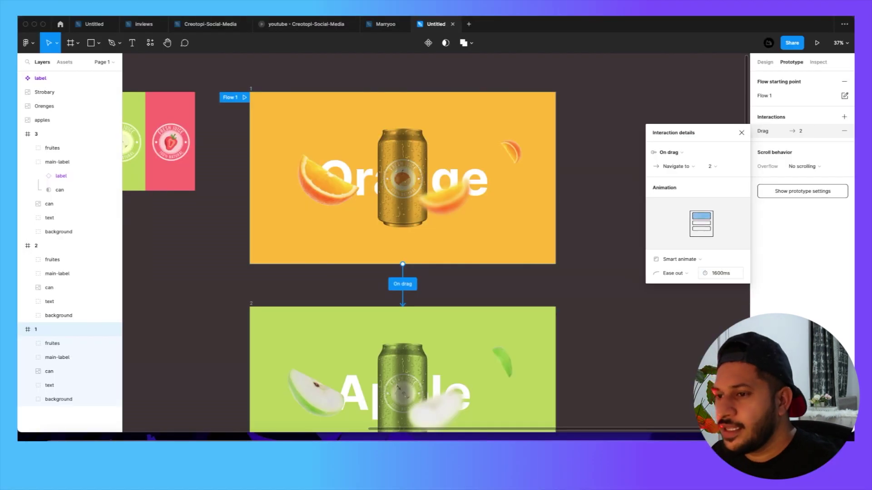
# Connect frame 2 to frame 3 and set the interaction's trigger to On drag
pyautogui.scroll(-5, 606, 306)
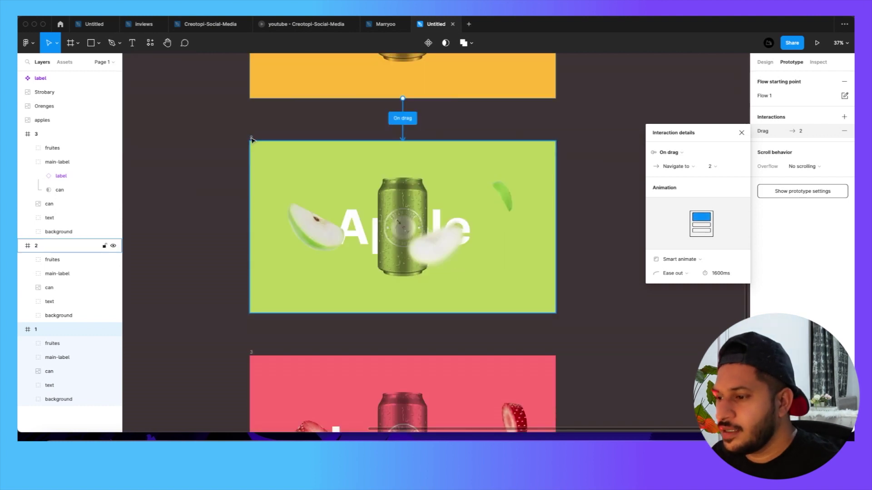
pyautogui.click(252, 140)
pyautogui.moveTo(406, 381); pyautogui.dragTo(410, 380)
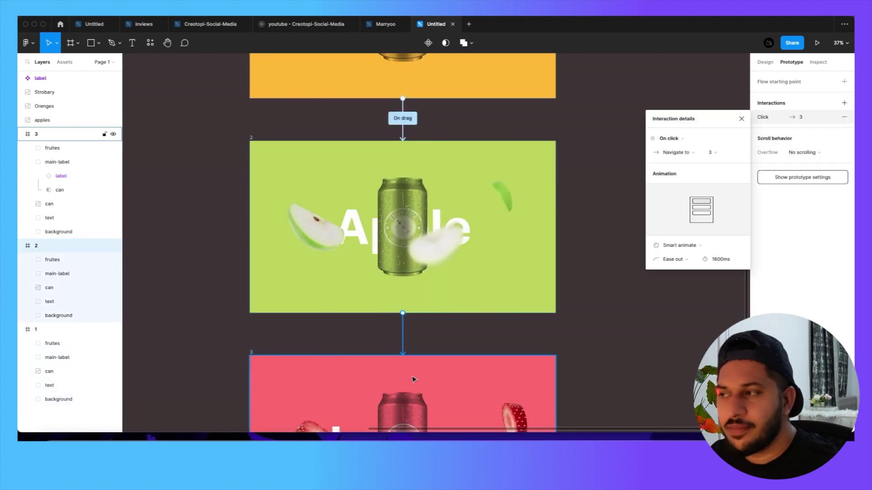
pyautogui.click(675, 139)
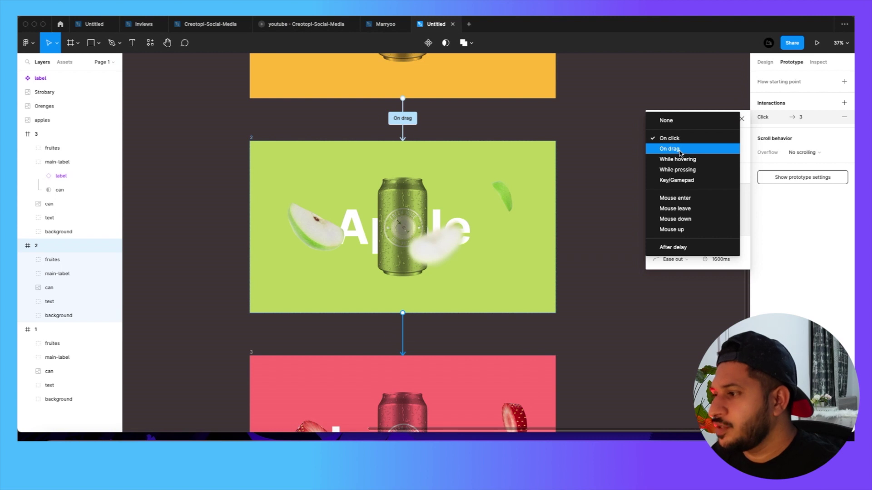
pyautogui.click(681, 153)
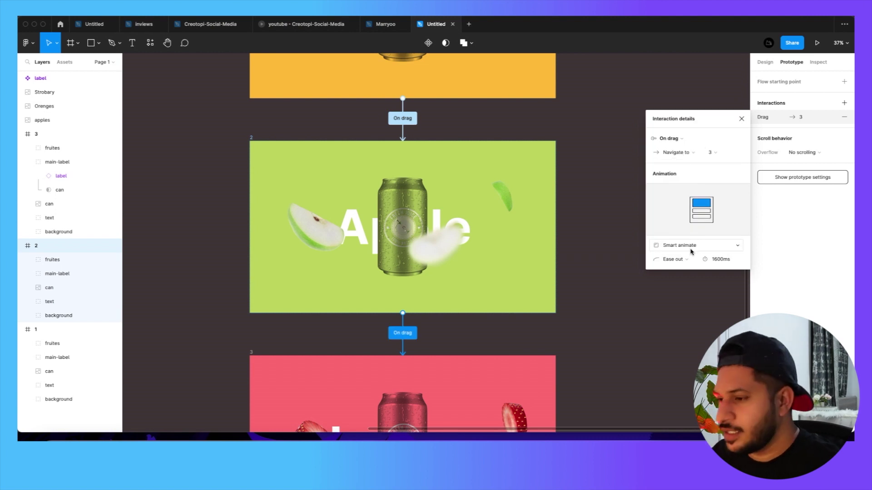
# Add return links from frame 3 to frame 2 and from frame 2 to frame 1
pyautogui.scroll(-5, 432, 227)
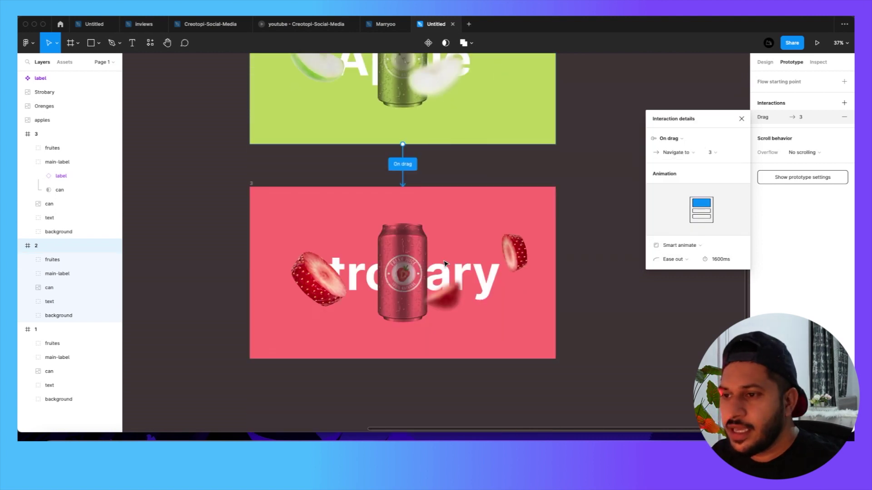
pyautogui.click(431, 187)
pyautogui.moveTo(410, 187); pyautogui.dragTo(423, 138)
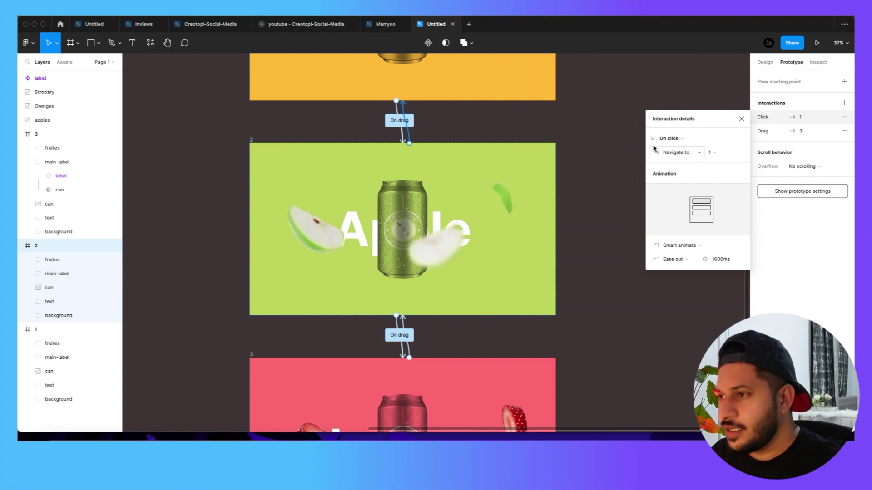
pyautogui.keyDown('ctrl'); pyautogui.scroll(-2, 654, 148); pyautogui.keyUp('ctrl')
pyautogui.scroll(3, 654, 148)
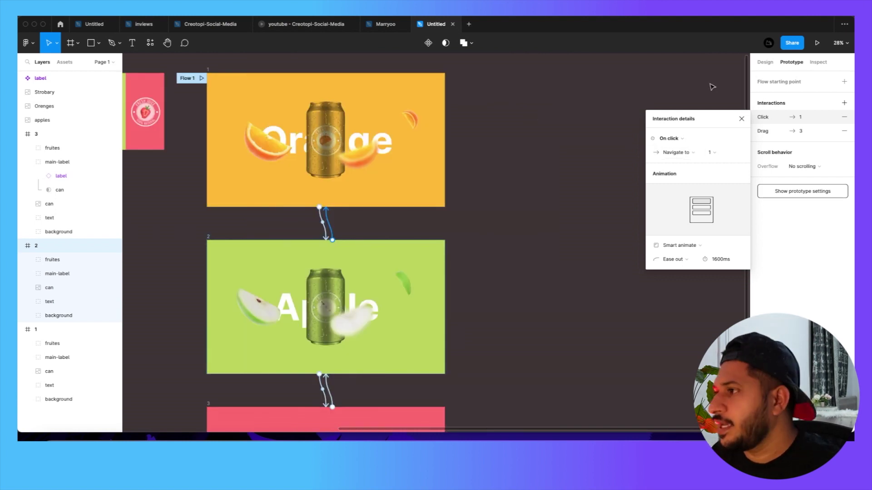
# Present the prototype from frame 1 and play the transitions between the flavour screens, including strawberry back to apple
pyautogui.click(770, 64)
pyautogui.click(210, 70)
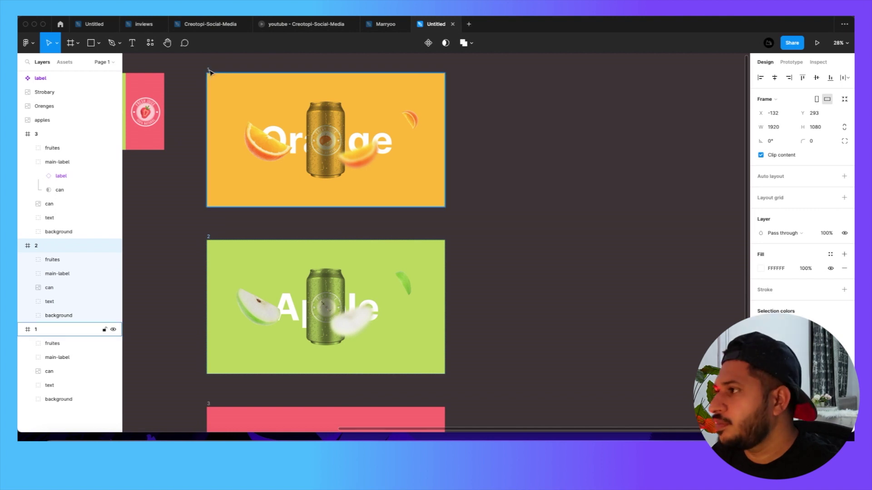
pyautogui.click(816, 44)
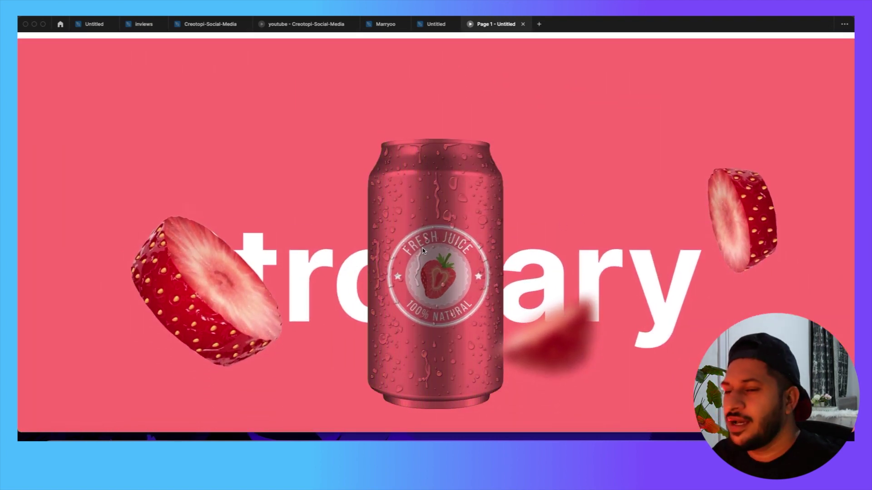
pyautogui.press('Left')
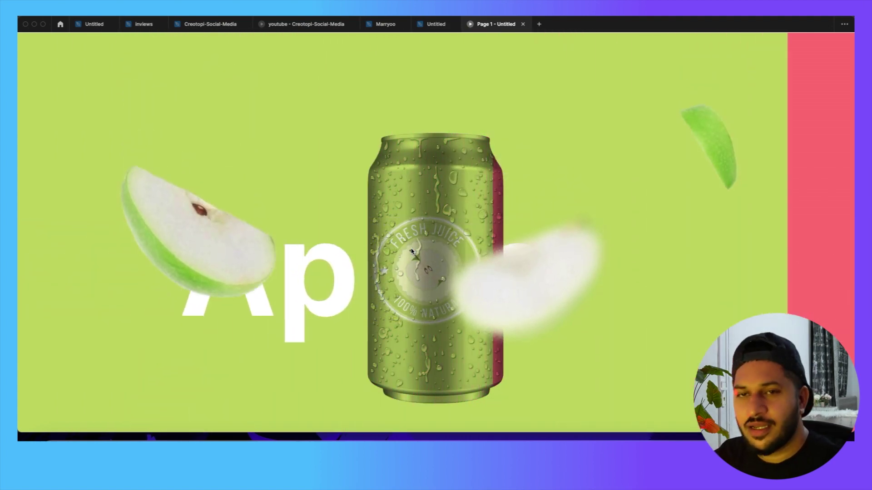